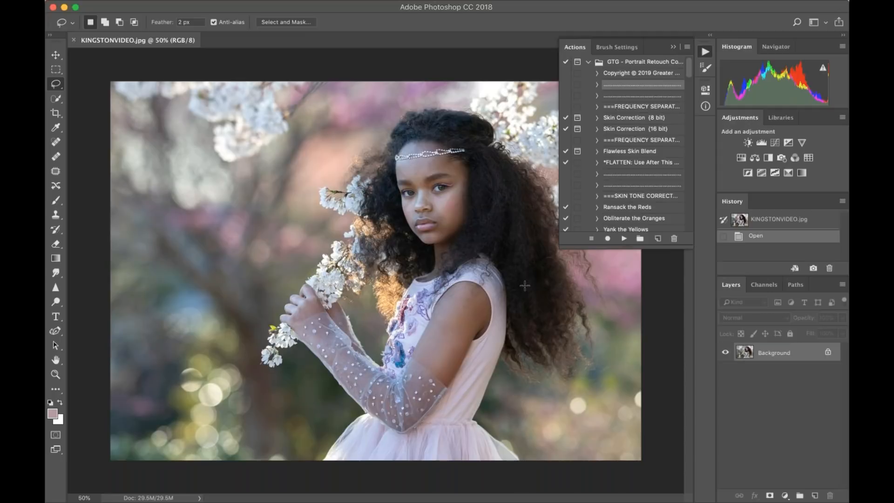
Select the Flawless Skin Blend action in the GTG Portrait Retouch action set.
{"action": "key", "text": "super+equal"}
{"action": "scroll", "coordinate": [497, 238], "scroll_direction": "up", "scroll_amount": 2}
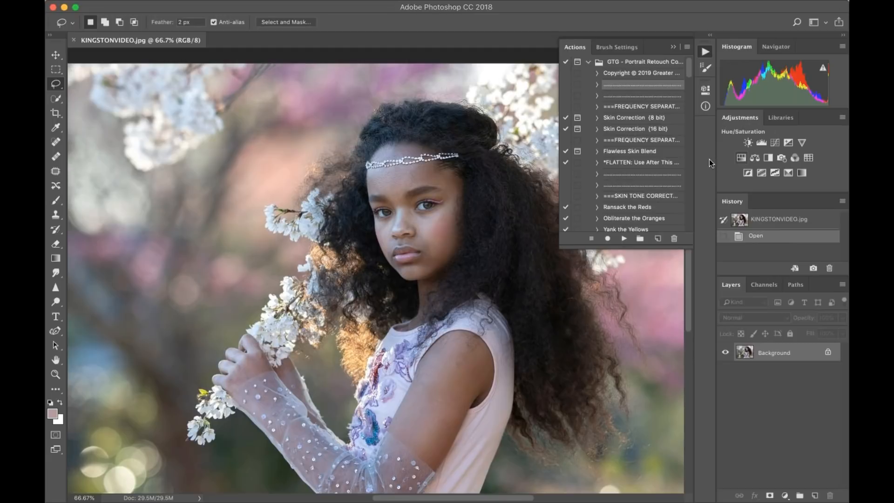
{"action": "left_click", "coordinate": [642, 153]}
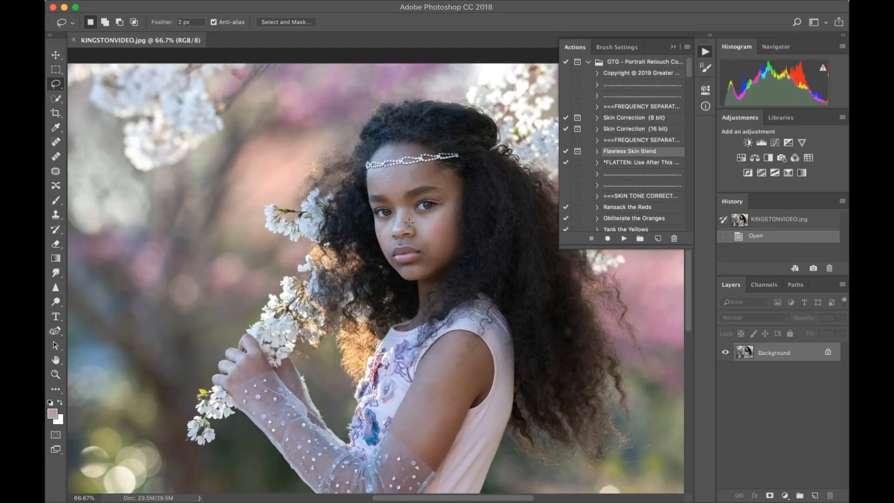
Review the Quick Mask options for colour indication and overlay opacity, and leave Quick Mask mode.
{"action": "left_click", "coordinate": [56, 435]}
{"action": "double_click", "coordinate": [56, 435]}
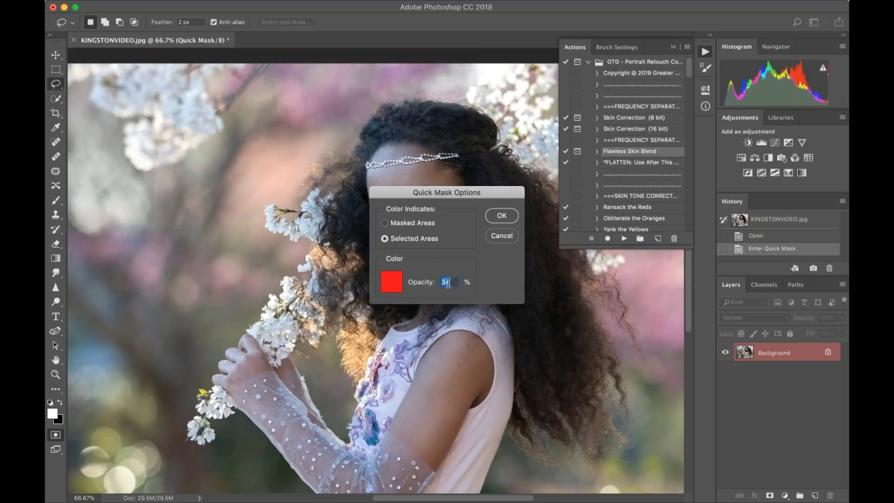
{"action": "left_click", "coordinate": [502, 216]}
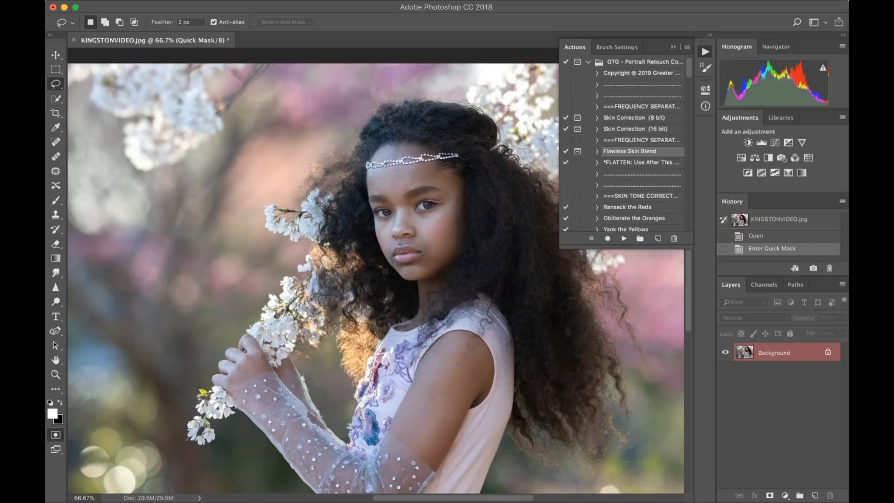
{"action": "double_click", "coordinate": [56, 436]}
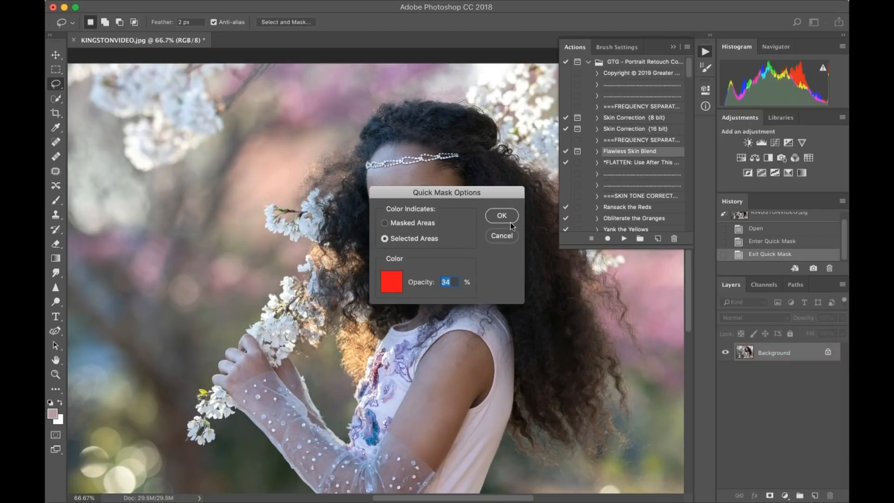
{"action": "left_click", "coordinate": [502, 236]}
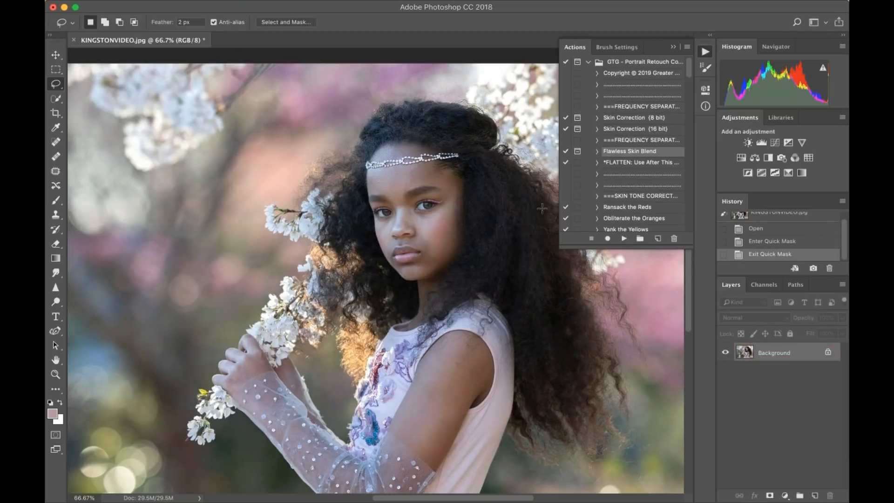
Run the Flawless Skin Blend action on the portrait and allow it to flatten the image.
{"action": "left_click", "coordinate": [624, 238]}
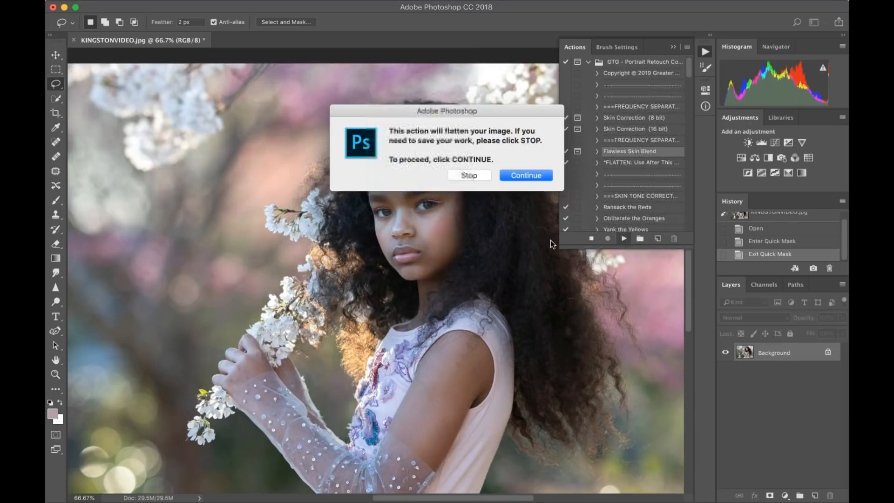
{"action": "left_click", "coordinate": [526, 175]}
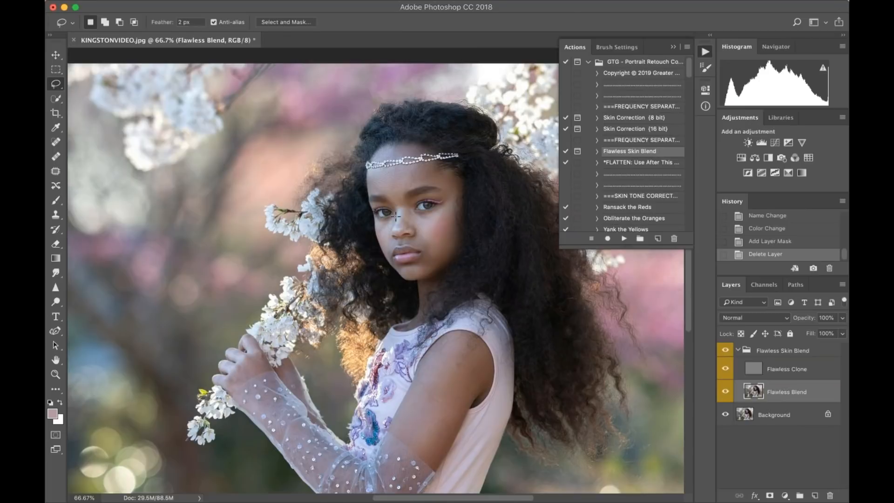
Lasso the broad cheek facing the camera from under the eye down to the chin on the Flawless Blend layer.
{"action": "scroll", "coordinate": [397, 216], "scroll_direction": "up", "scroll_amount": 3}
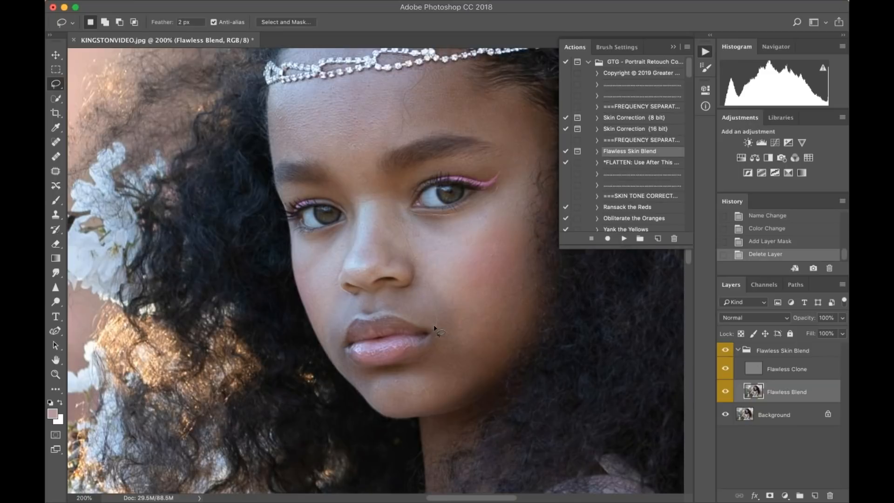
{"action": "mouse_move", "coordinate": [416, 393]}
{"action": "left_mouse_down"}
{"action": "mouse_move", "coordinate": [440, 407]}
{"action": "mouse_move", "coordinate": [509, 352]}
{"action": "mouse_move", "coordinate": [530, 312]}
{"action": "mouse_move", "coordinate": [517, 213]}
{"action": "left_mouse_up"}
{"action": "left_click_drag", "start_coordinate": [502, 184], "coordinate": [436, 319]}
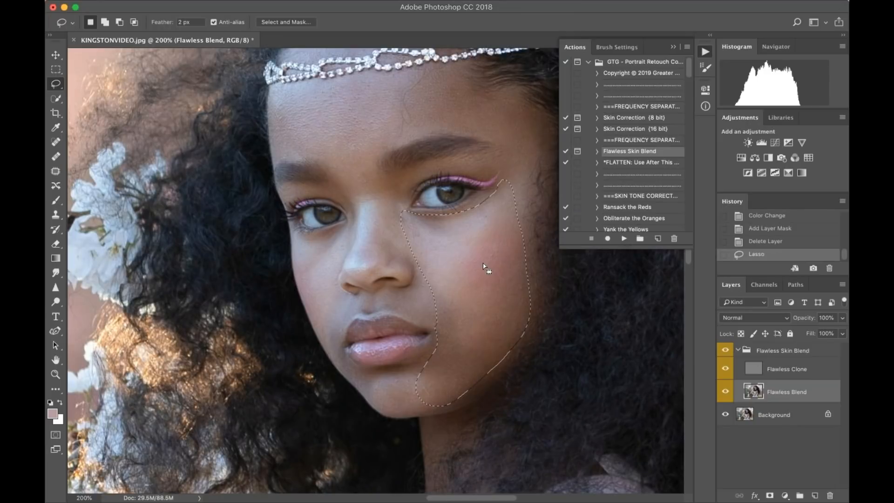
Soften the cheek selection in Quick Mask with a 16.2 pixel Gaussian Blur and return to the normal selection.
{"action": "key", "text": "q"}
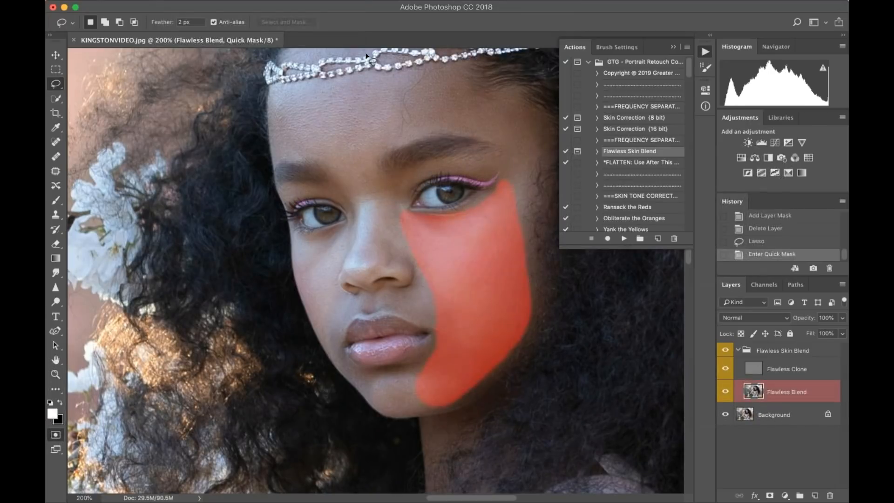
{"action": "left_click", "coordinate": [319, 6]}
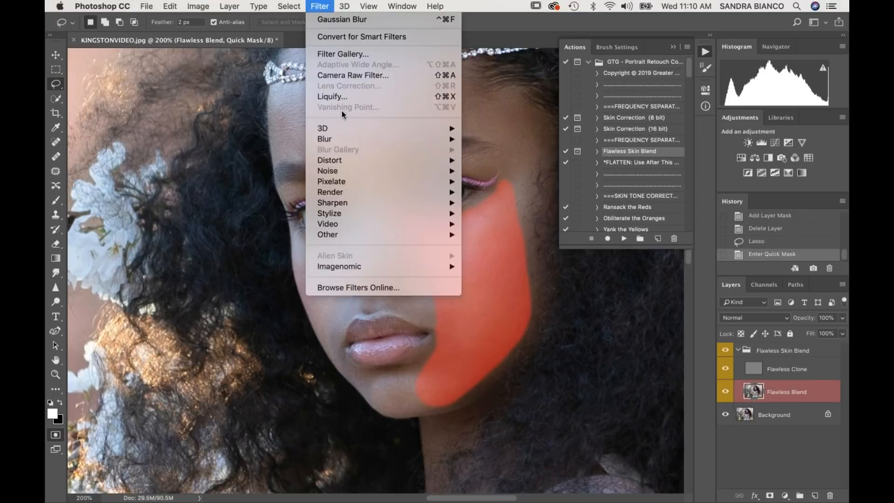
{"action": "mouse_move", "coordinate": [377, 139]}
{"action": "left_click", "coordinate": [494, 181]}
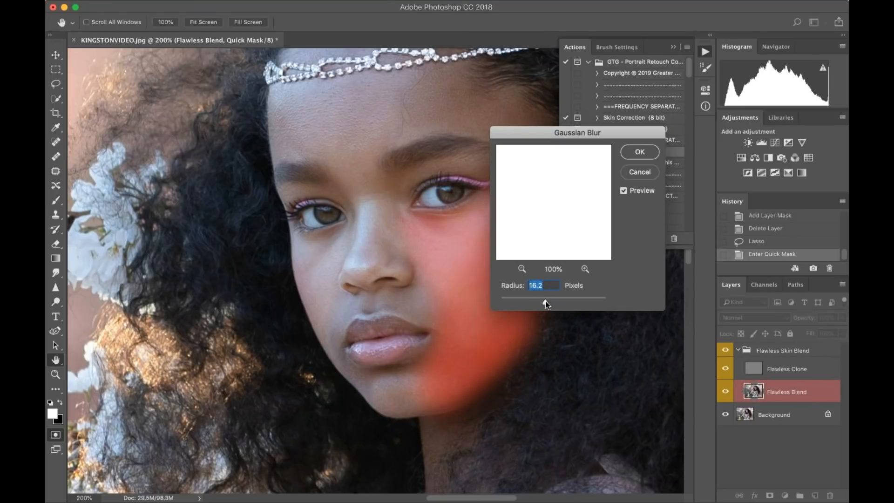
{"action": "left_click", "coordinate": [639, 153]}
{"action": "key", "text": "q"}
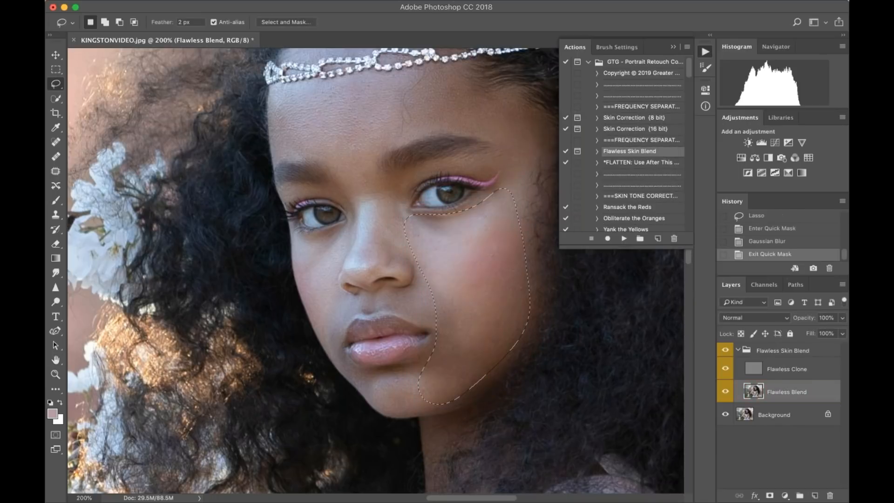
Reapply the last Gaussian Blur to the selected cheek skin and deselect.
{"action": "left_click", "coordinate": [320, 6]}
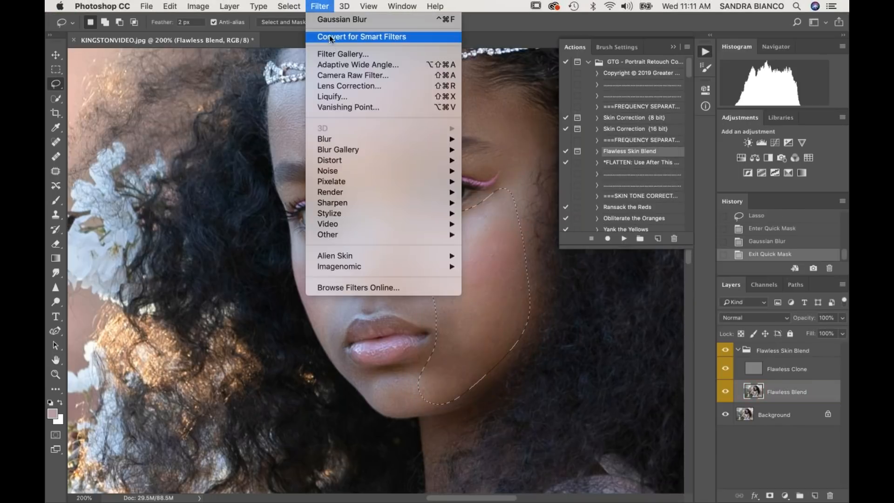
{"action": "left_click", "coordinate": [331, 21]}
{"action": "key", "text": "super+d"}
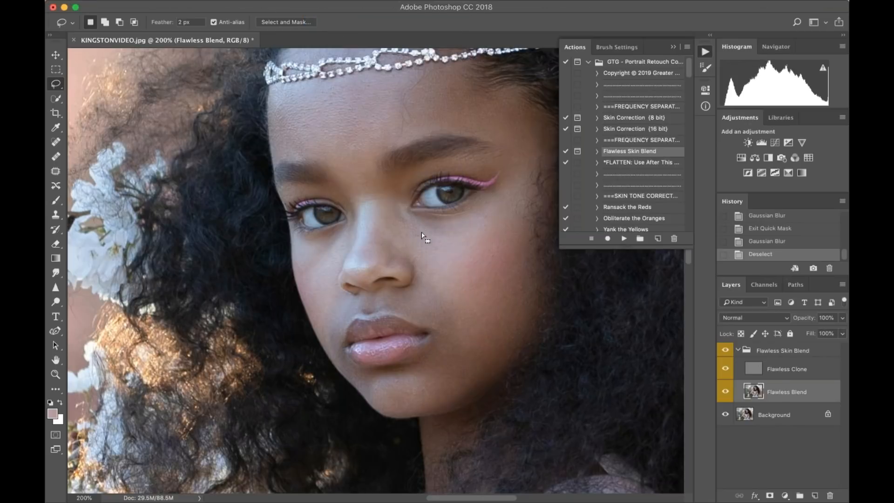
Lasso the forehead skin below the headband down between the eyebrows to the bridge of the nose.
{"action": "key", "text": "super+1"}
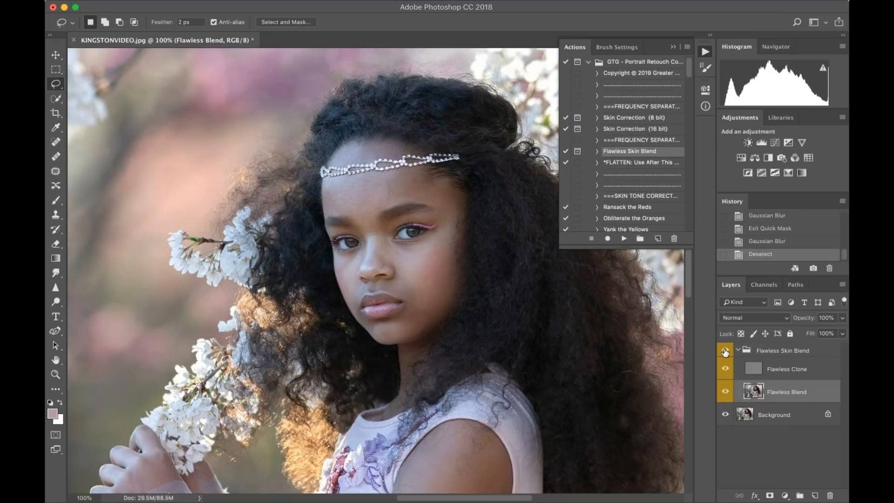
{"action": "scroll", "coordinate": [462, 294], "scroll_direction": "up", "scroll_amount": 2}
{"action": "scroll", "coordinate": [462, 294], "scroll_direction": "left", "scroll_amount": 2}
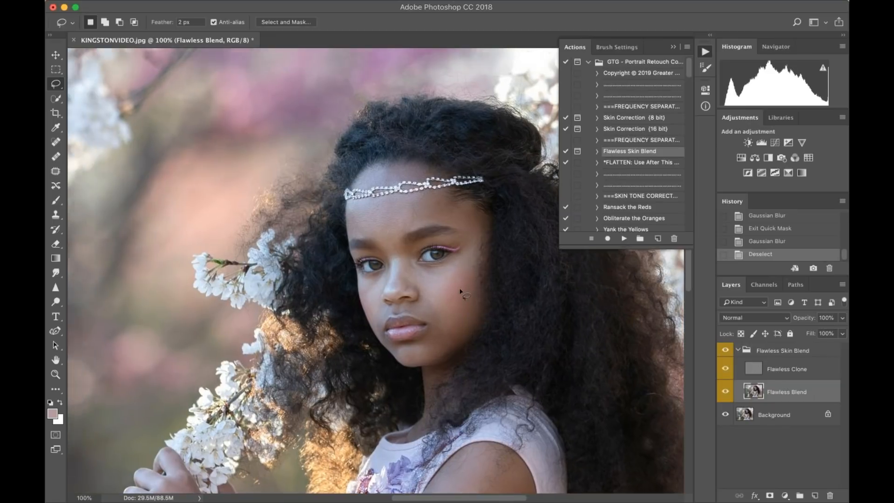
{"action": "key", "text": "super+equal"}
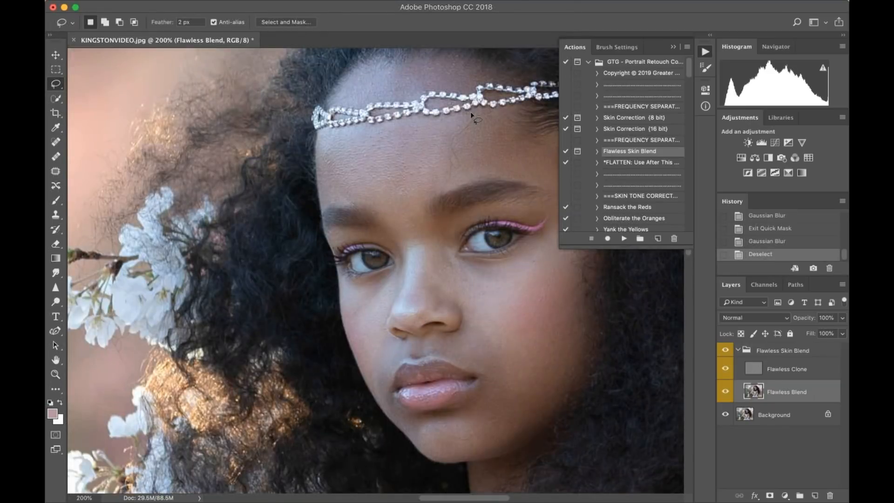
{"action": "mouse_move", "coordinate": [390, 126]}
{"action": "left_mouse_down"}
{"action": "mouse_move", "coordinate": [336, 140]}
{"action": "mouse_move", "coordinate": [312, 169]}
{"action": "mouse_move", "coordinate": [389, 215]}
{"action": "mouse_move", "coordinate": [402, 247]}
{"action": "mouse_move", "coordinate": [420, 238]}
{"action": "left_mouse_up"}
{"action": "left_click_drag", "start_coordinate": [474, 118], "coordinate": [476, 119]}
Soften the forehead selection's edges by repeating the last Gaussian Blur in Quick Mask, and exit Quick Mask.
{"action": "key", "text": "q"}
{"action": "left_click", "coordinate": [320, 6]}
{"action": "left_click", "coordinate": [321, 21]}
{"action": "key", "text": "q"}
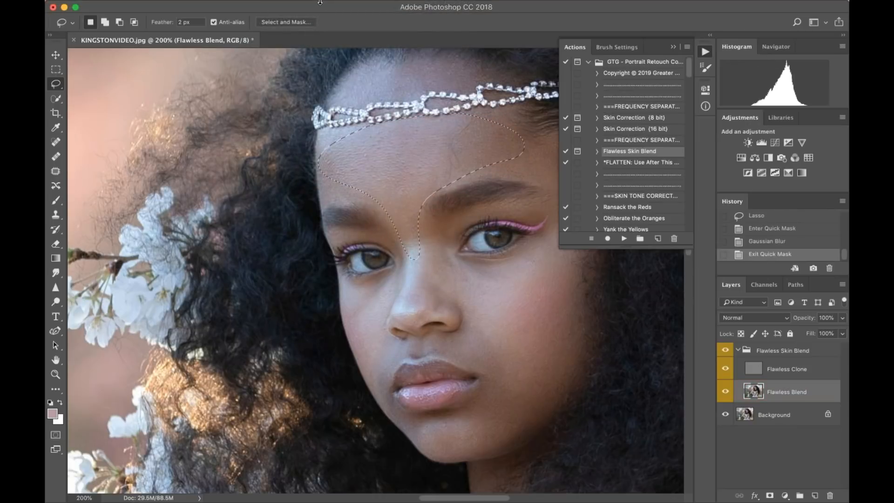
Blur the selected forehead skin with the last Gaussian Blur settings and clear the selection.
{"action": "left_click", "coordinate": [320, 6]}
{"action": "left_click", "coordinate": [321, 20]}
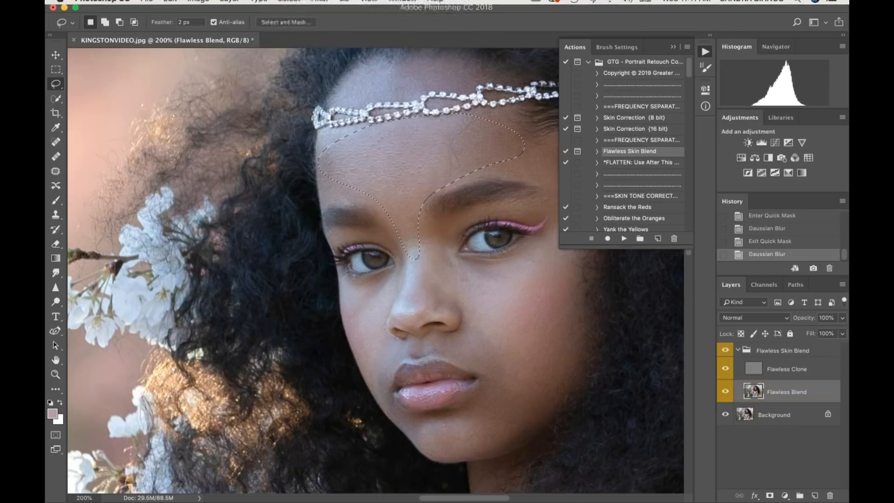
{"action": "left_click", "coordinate": [482, 317]}
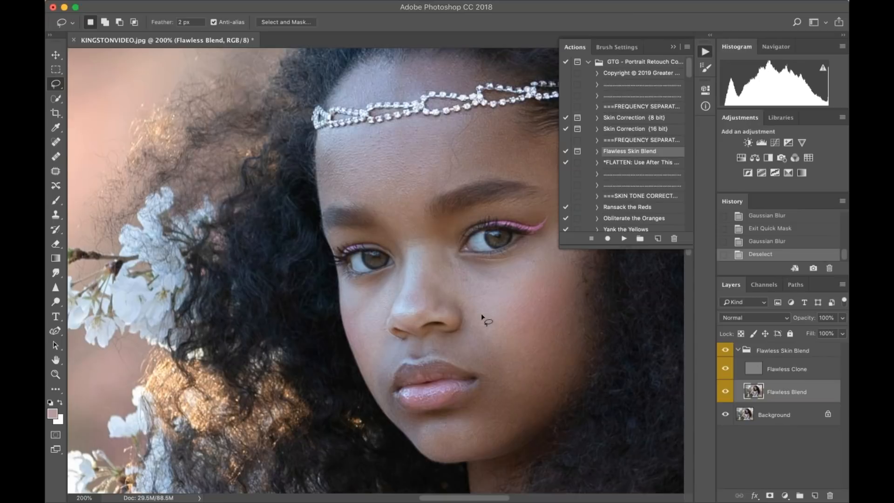
Make the Flawless Clone layer active and set up the Clone Stamp tool with a brush size of 50.
{"action": "key", "text": "super+minus"}
{"action": "key", "text": "super+minus"}
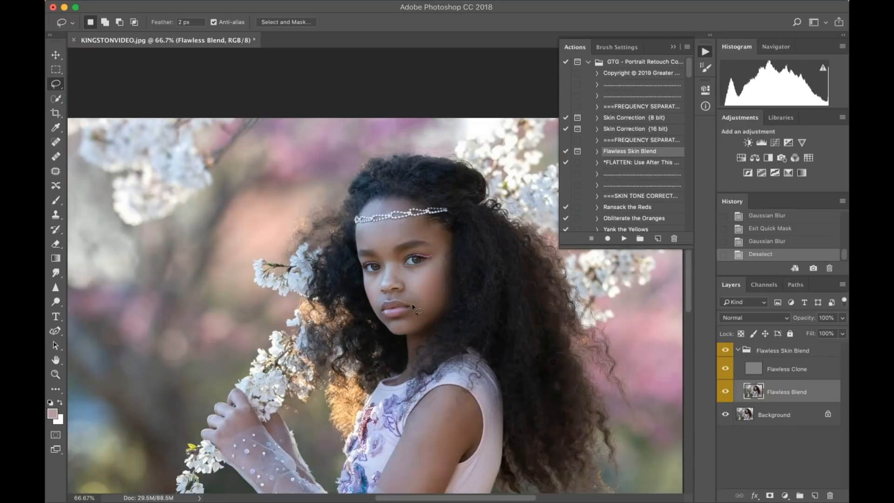
{"action": "left_click", "coordinate": [762, 369]}
{"action": "left_click", "coordinate": [56, 213]}
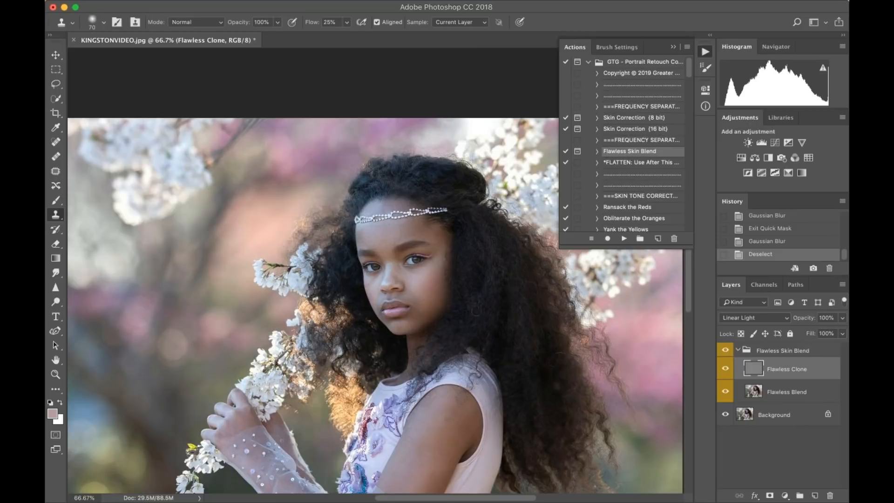
{"action": "key", "text": "super+plus"}
{"action": "key", "text": "super+plus"}
{"action": "scroll", "coordinate": [483, 292], "scroll_direction": "right", "scroll_amount": 3}
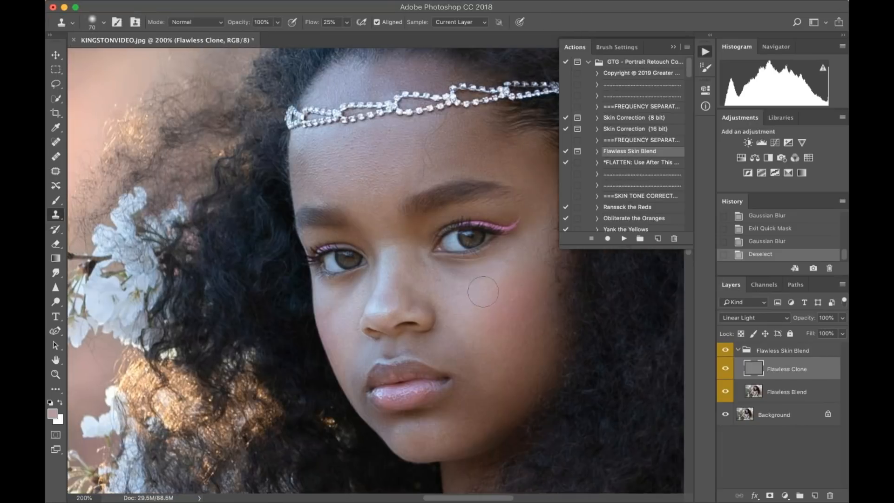
{"action": "key", "text": "bracketleft"}
{"action": "key", "text": "bracketleft"}
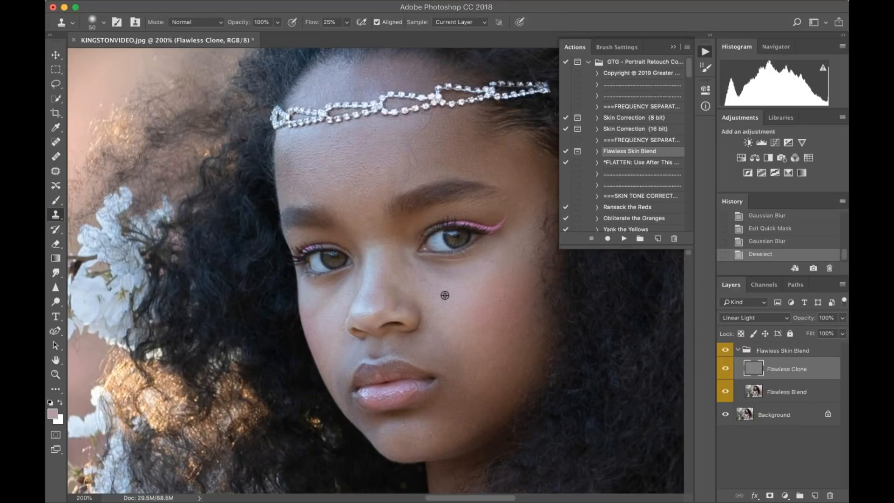
Clone clean skin texture over the blemishes on the broad cheek, from below the eye down towards the jaw.
{"action": "left_click", "coordinate": [447, 293], "text": "alt"}
{"action": "mouse_move", "coordinate": [466, 280]}
{"action": "left_mouse_down"}
{"action": "mouse_move", "coordinate": [473, 278]}
{"action": "mouse_move", "coordinate": [468, 293]}
{"action": "left_mouse_up"}
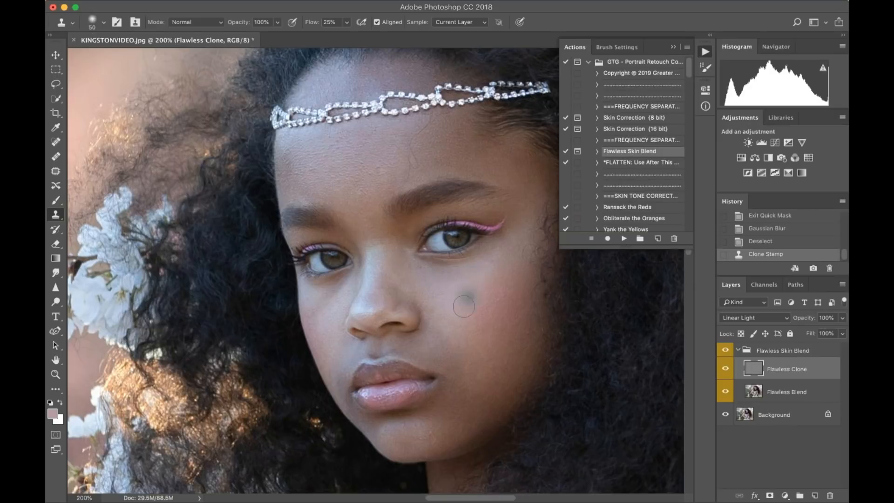
{"action": "left_click", "coordinate": [470, 323], "text": "alt"}
{"action": "mouse_move", "coordinate": [457, 329]}
{"action": "left_mouse_down"}
{"action": "mouse_move", "coordinate": [445, 328]}
{"action": "mouse_move", "coordinate": [437, 343]}
{"action": "left_mouse_up"}
{"action": "left_click", "coordinate": [476, 308], "text": "alt"}
{"action": "mouse_move", "coordinate": [463, 387]}
{"action": "left_mouse_down"}
{"action": "mouse_move", "coordinate": [454, 371]}
{"action": "mouse_move", "coordinate": [471, 386]}
{"action": "left_mouse_up"}
{"action": "left_click", "coordinate": [458, 320], "text": "alt"}
{"action": "left_click_drag", "start_coordinate": [512, 333], "coordinate": [505, 275]}
Clone smooth skin texture over the uneven spots on the forehead above the eyebrows.
{"action": "mouse_move", "coordinate": [378, 172]}
{"action": "left_mouse_down"}
{"action": "mouse_move", "coordinate": [406, 166]}
{"action": "mouse_move", "coordinate": [402, 176]}
{"action": "mouse_move", "coordinate": [429, 128]}
{"action": "mouse_move", "coordinate": [411, 139]}
{"action": "left_mouse_up"}
{"action": "left_click", "coordinate": [414, 156], "text": "alt"}
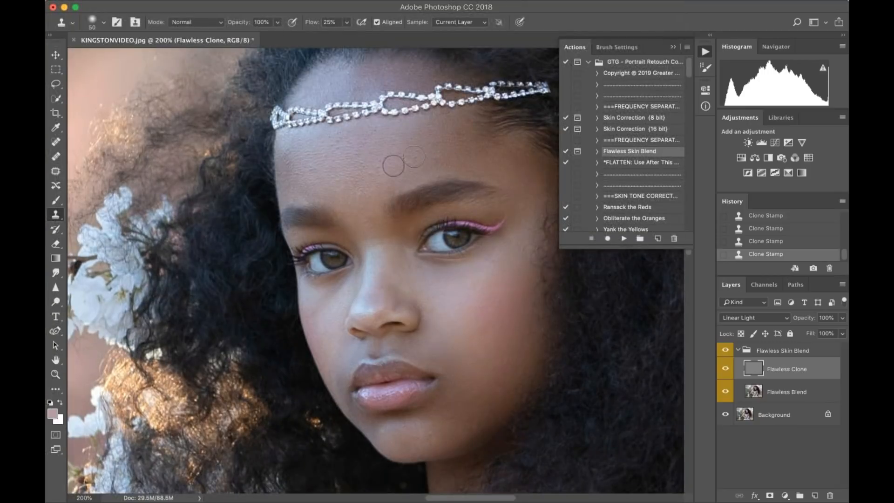
{"action": "left_click", "coordinate": [359, 172], "text": "alt"}
Clone nearby skin texture over the narrow far cheek, from below the eye to beside the mouth.
{"action": "left_click", "coordinate": [327, 327], "text": "alt"}
{"action": "mouse_move", "coordinate": [327, 310]}
{"action": "left_mouse_down"}
{"action": "mouse_move", "coordinate": [313, 314]}
{"action": "mouse_move", "coordinate": [340, 292]}
{"action": "left_mouse_up"}
{"action": "left_click", "coordinate": [327, 346], "text": "alt"}
{"action": "mouse_move", "coordinate": [336, 363]}
{"action": "left_mouse_down"}
{"action": "mouse_move", "coordinate": [339, 382]}
{"action": "mouse_move", "coordinate": [339, 343]}
{"action": "mouse_move", "coordinate": [334, 349]}
{"action": "left_mouse_up"}
Clone clean skin texture over the remaining spots on the chin and on the cheek beside the nose.
{"action": "left_click", "coordinate": [472, 397], "text": "alt"}
{"action": "left_click", "coordinate": [425, 423]}
{"action": "left_click_drag", "start_coordinate": [452, 395], "coordinate": [439, 405]}
{"action": "left_click", "coordinate": [424, 436], "text": "alt"}
{"action": "left_click", "coordinate": [470, 317], "text": "alt"}
{"action": "left_click", "coordinate": [432, 304]}
{"action": "mouse_move", "coordinate": [432, 304]}
{"action": "left_mouse_down"}
{"action": "mouse_move", "coordinate": [425, 312]}
{"action": "mouse_move", "coordinate": [438, 310]}
{"action": "left_mouse_up"}
Compare the portrait with the Flawless Skin Blend group hidden and shown.
{"action": "key", "text": "super+minus"}
{"action": "key", "text": "super+minus"}
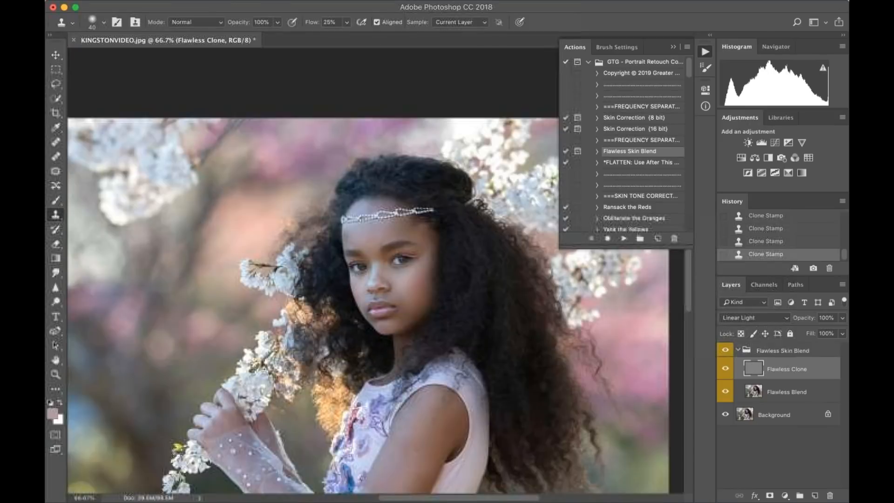
{"action": "left_click", "coordinate": [724, 350]}
{"action": "left_click", "coordinate": [724, 350]}
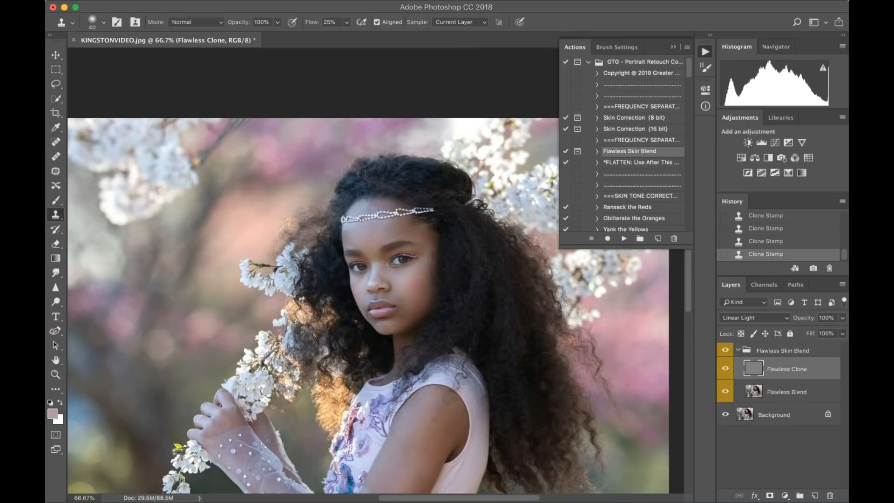
Lasso the bare upper arm from the shoulder to the sheer sleeve on the Flawless Blend layer.
{"action": "key", "text": "super+1"}
{"action": "scroll", "coordinate": [377, 270], "scroll_direction": "down", "scroll_amount": 10}
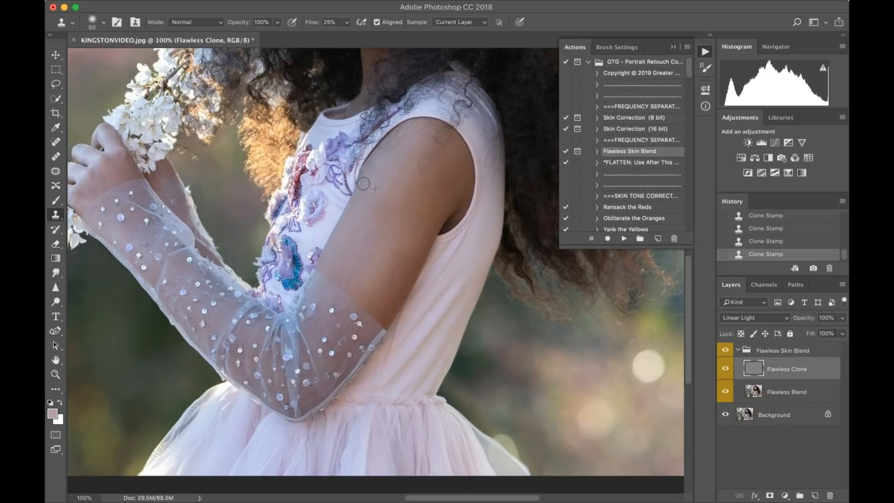
{"action": "scroll", "coordinate": [373, 298], "scroll_direction": "up", "scroll_amount": 5}
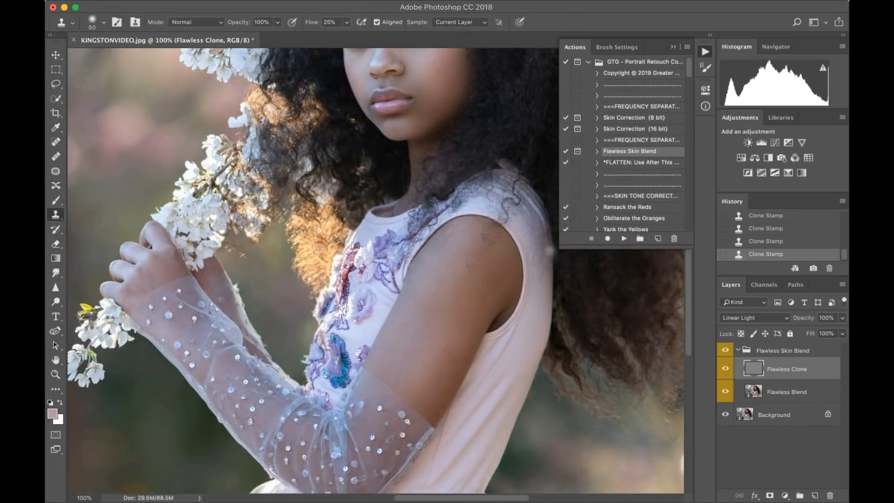
{"action": "left_click", "coordinate": [763, 390]}
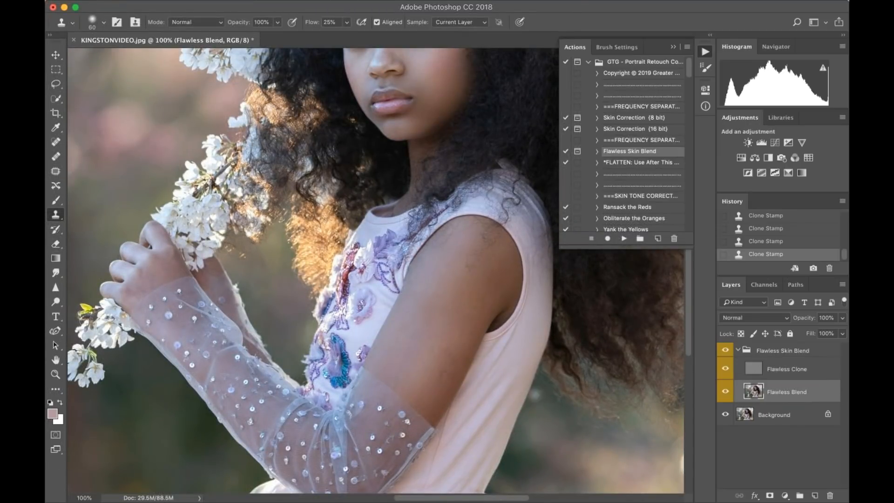
{"action": "key", "text": "l"}
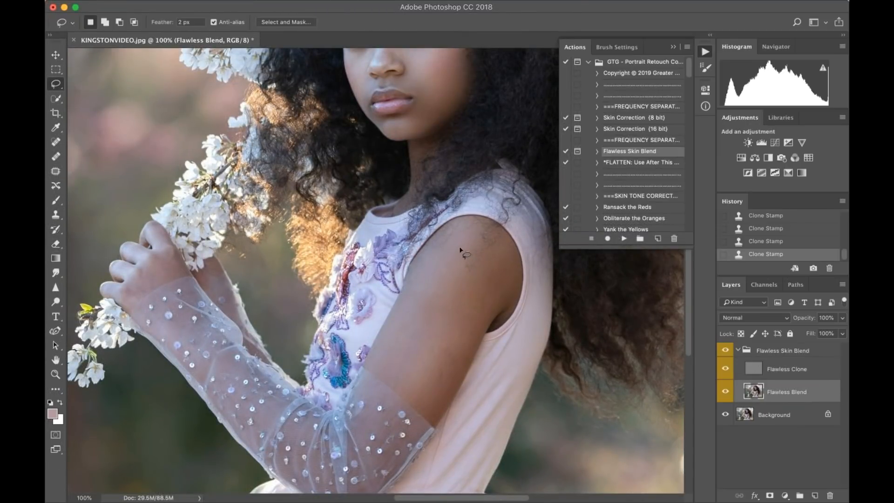
{"action": "mouse_move", "coordinate": [445, 238]}
{"action": "left_mouse_down"}
{"action": "mouse_move", "coordinate": [397, 314]}
{"action": "mouse_move", "coordinate": [390, 374]}
{"action": "left_mouse_up"}
{"action": "left_click_drag", "start_coordinate": [493, 228], "coordinate": [445, 245]}
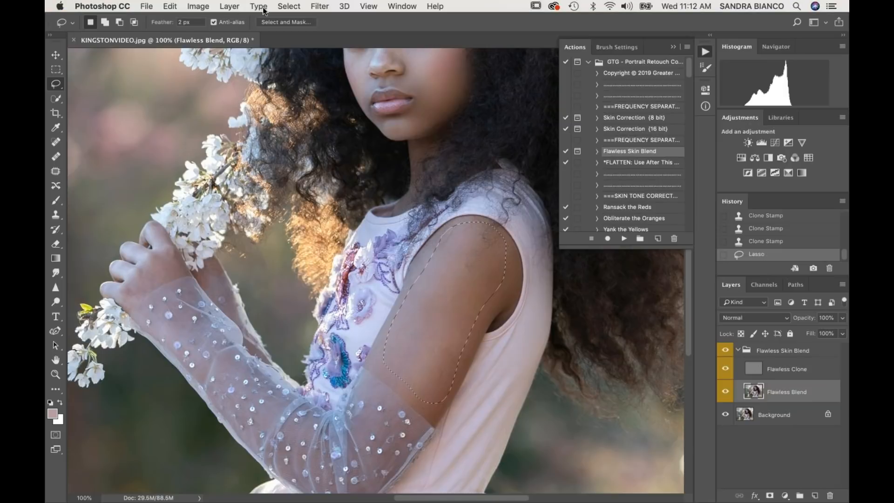
Soften the upper-arm selection's edges with a 30.3-pixel Gaussian Blur in Quick Mask, returning to the selection.
{"action": "key", "text": "q"}
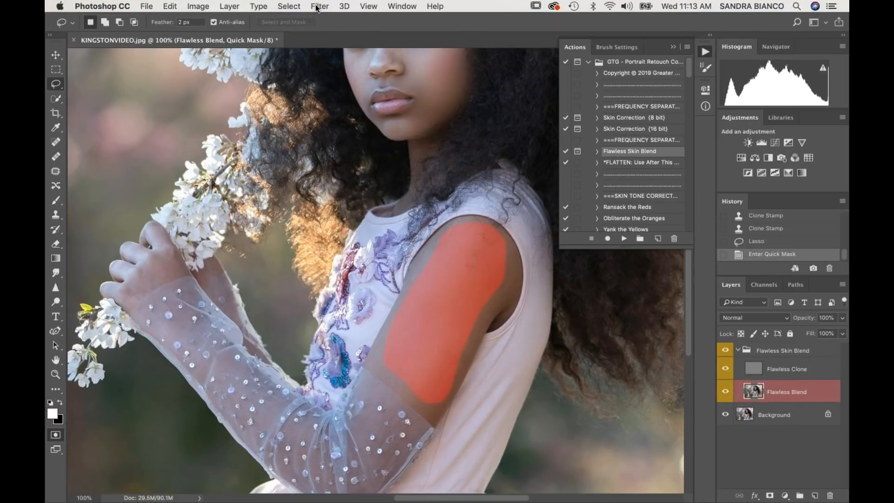
{"action": "left_click", "coordinate": [320, 6]}
{"action": "mouse_move", "coordinate": [338, 142]}
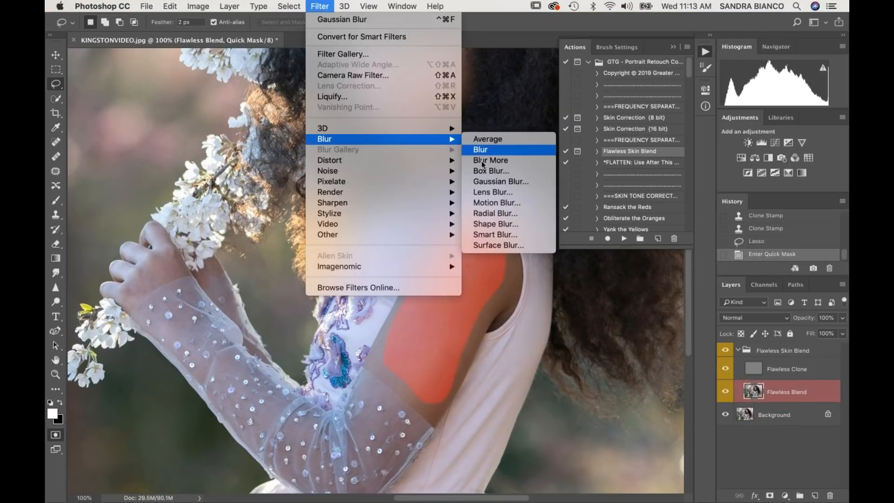
{"action": "left_click", "coordinate": [485, 182]}
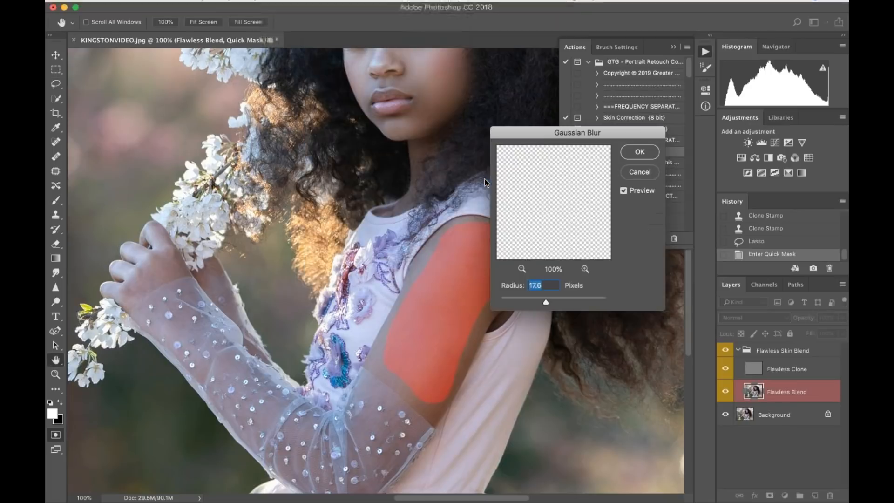
{"action": "left_click_drag", "start_coordinate": [551, 303], "coordinate": [550, 300]}
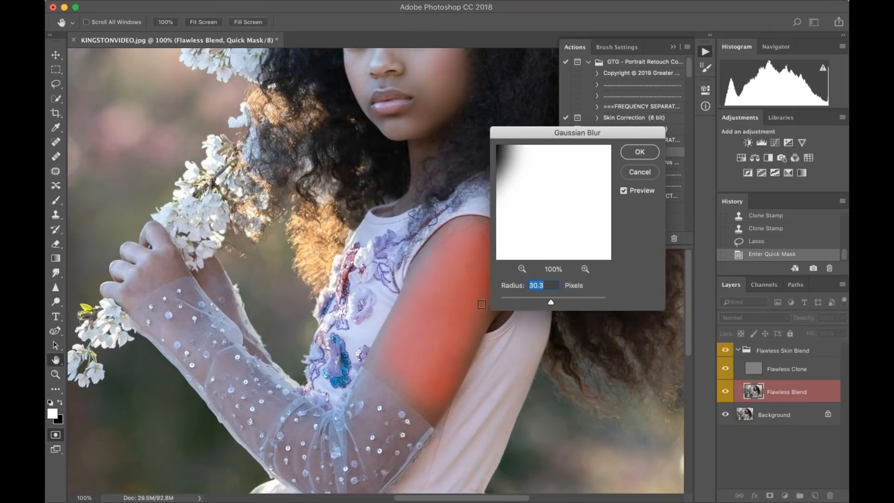
{"action": "left_click", "coordinate": [640, 154]}
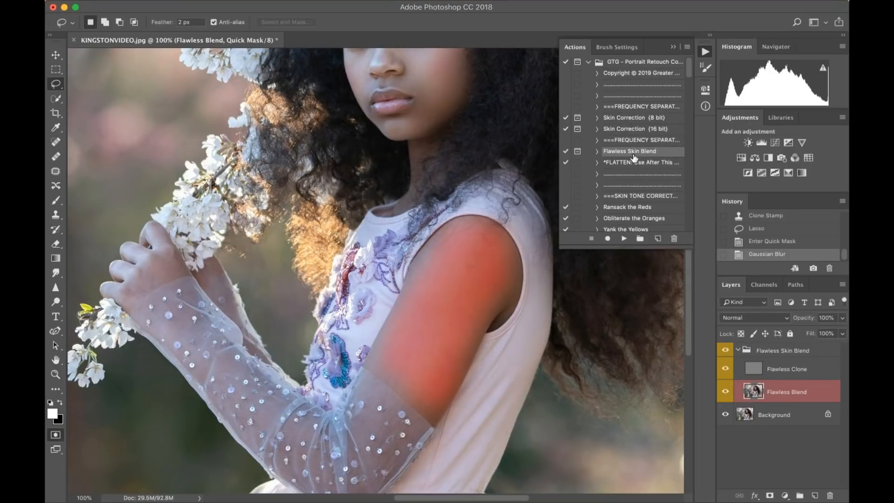
{"action": "key", "text": "q"}
Reapply the last Gaussian Blur filter to the selected upper-arm skin and deselect it.
{"action": "mouse_move", "coordinate": [278, 2]}
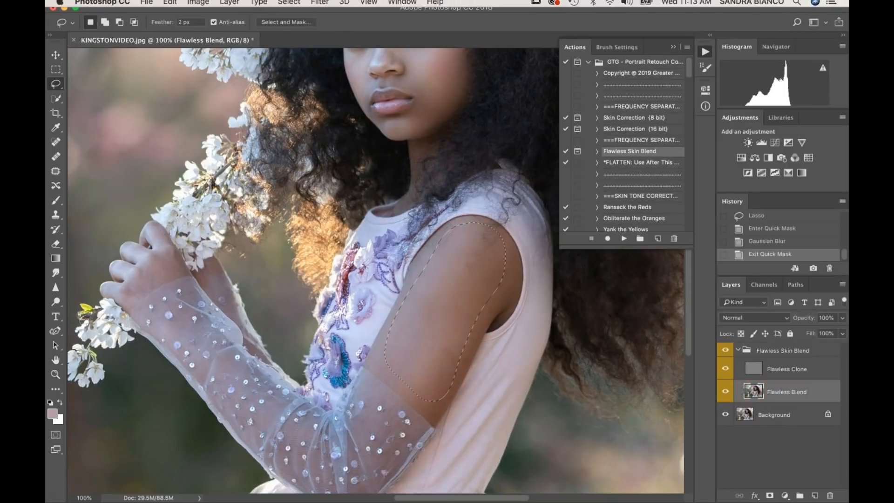
{"action": "left_click", "coordinate": [320, 6]}
{"action": "left_click", "coordinate": [323, 21]}
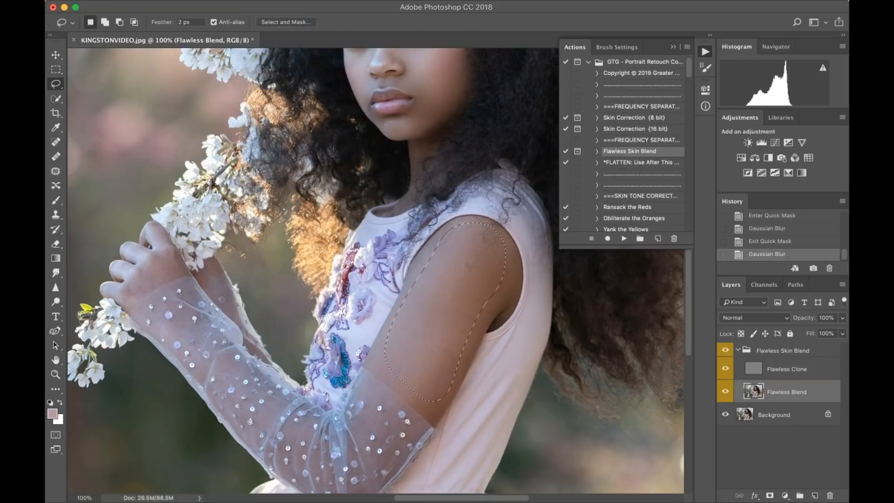
{"action": "key", "text": "super+d"}
Compare the blurred arm with the Flawless Skin Blend group hidden and shown.
{"action": "left_click", "coordinate": [726, 351]}
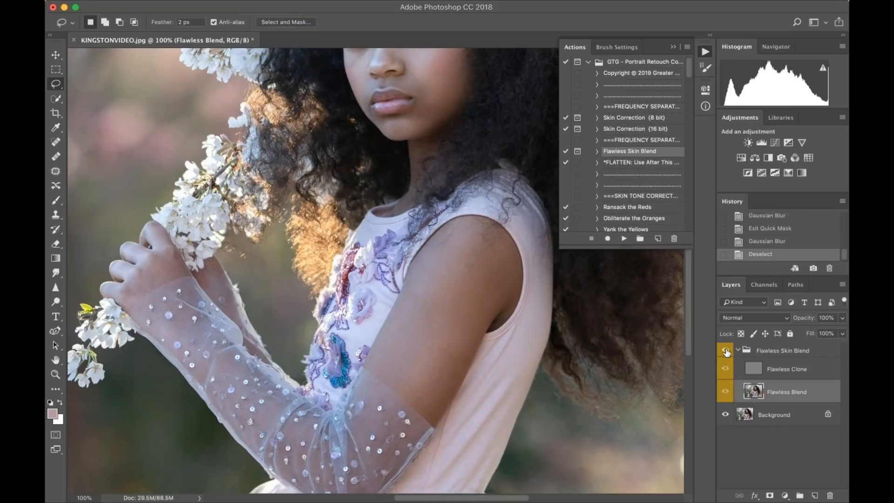
{"action": "left_click", "coordinate": [726, 351]}
{"action": "left_click", "coordinate": [726, 350]}
Flatten the Flawless Skin Blend retouching into a single Background layer.
{"action": "key", "text": "super+minus"}
{"action": "key", "text": "super+minus"}
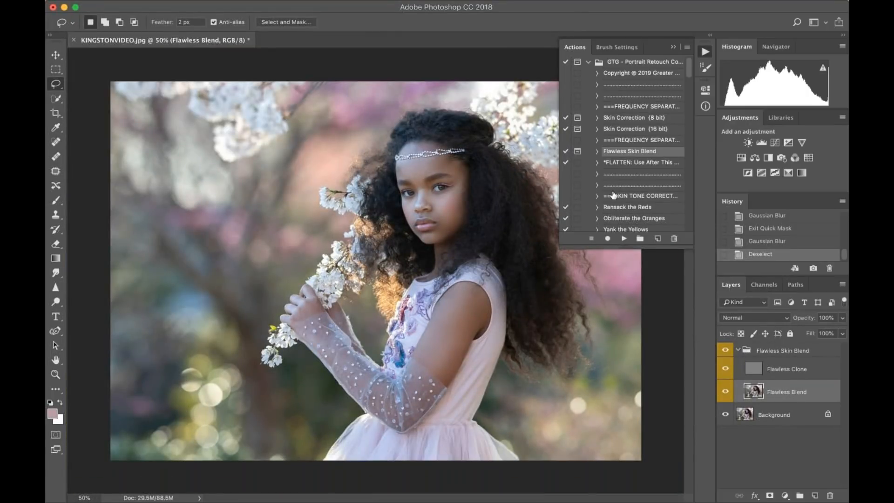
{"action": "key", "text": "super+shift+e"}
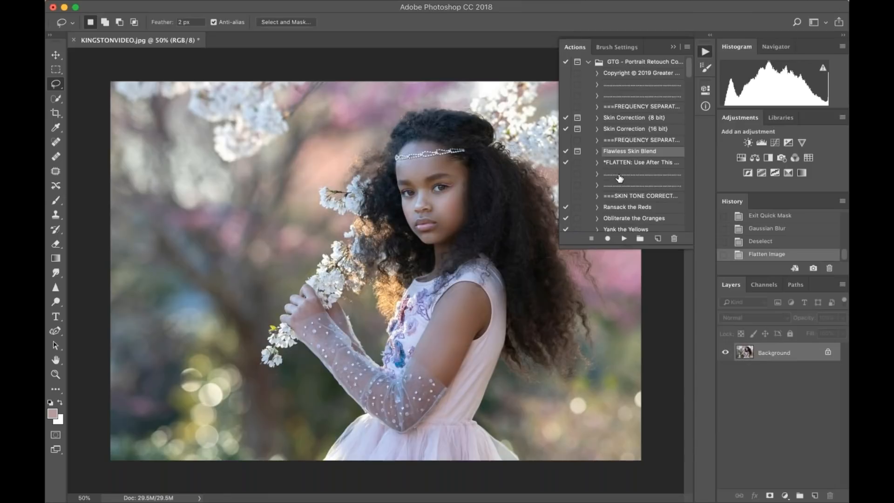
Remove the small distracting specks in the girl's dark hair with the Spot Healing Brush.
{"action": "key", "text": "super+plus"}
{"action": "key", "text": "super+plus"}
{"action": "left_click_drag", "start_coordinate": [530, 168], "coordinate": [362, 217]}
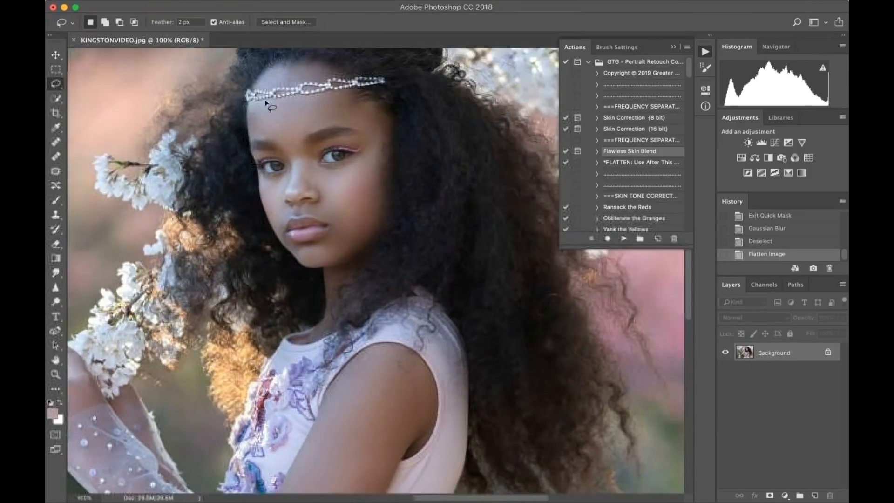
{"action": "left_click", "coordinate": [56, 141]}
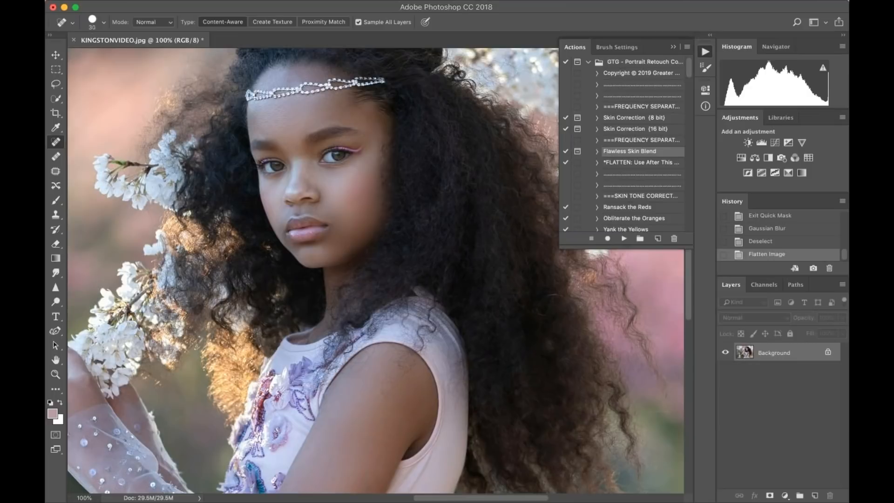
{"action": "left_click", "coordinate": [508, 218]}
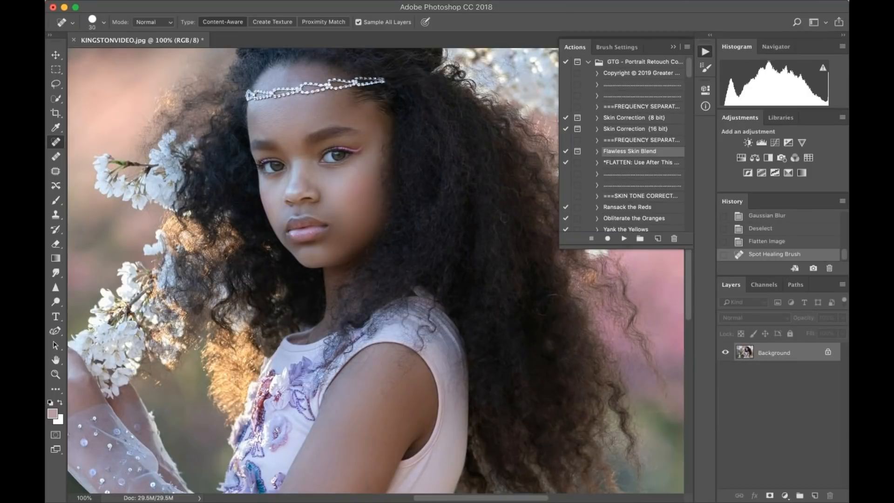
{"action": "scroll", "coordinate": [507, 222], "scroll_direction": "left", "scroll_amount": 2}
{"action": "scroll", "coordinate": [507, 222], "scroll_direction": "right", "scroll_amount": 3}
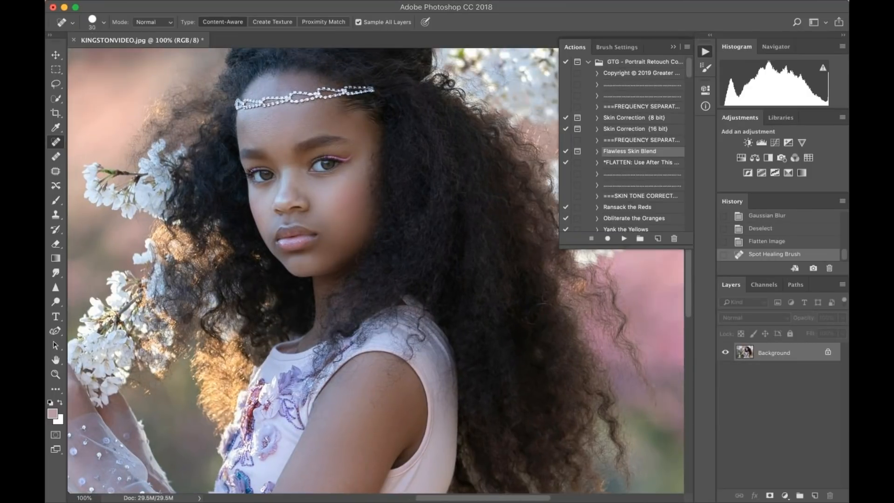
{"action": "left_click_drag", "start_coordinate": [533, 319], "coordinate": [530, 323]}
{"action": "scroll", "coordinate": [522, 241], "scroll_direction": "right", "scroll_amount": 1}
{"action": "scroll", "coordinate": [522, 240], "scroll_direction": "left", "scroll_amount": 4}
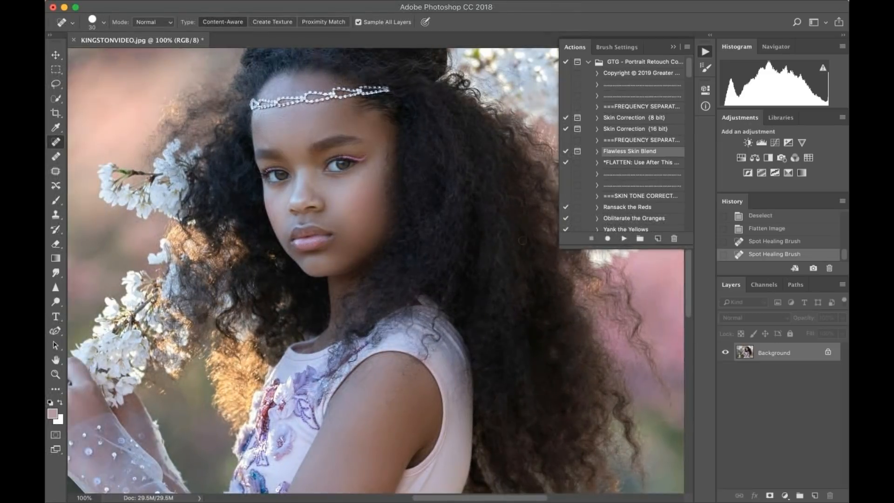
Run the Natural Beauty Smoother action from the skin softening section on the flattened portrait.
{"action": "key", "text": "super+minus"}
{"action": "key", "text": "super+minus"}
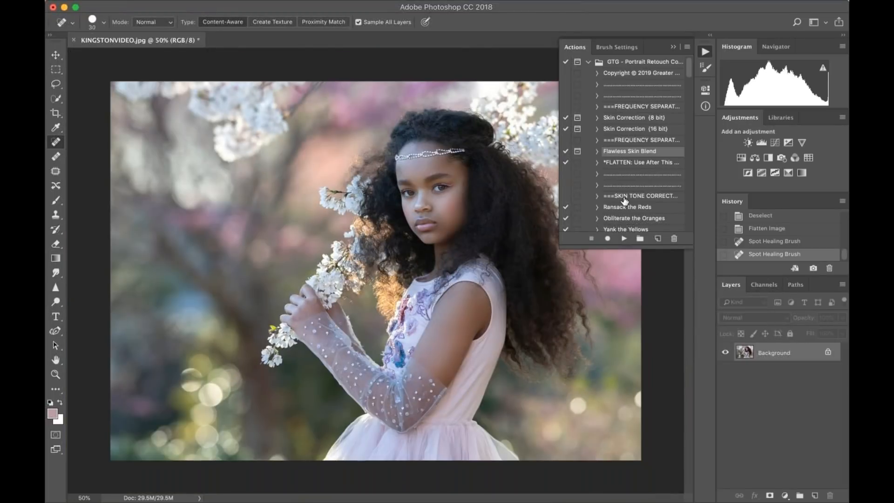
{"action": "scroll", "coordinate": [625, 201], "scroll_direction": "down", "scroll_amount": 5}
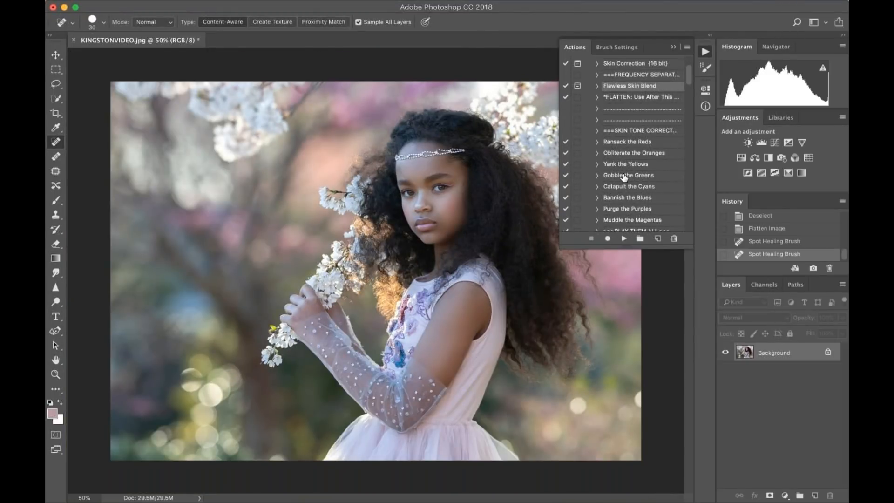
{"action": "scroll", "coordinate": [624, 176], "scroll_direction": "down", "scroll_amount": 3}
{"action": "left_click", "coordinate": [625, 176]}
{"action": "scroll", "coordinate": [624, 176], "scroll_direction": "down", "scroll_amount": 7}
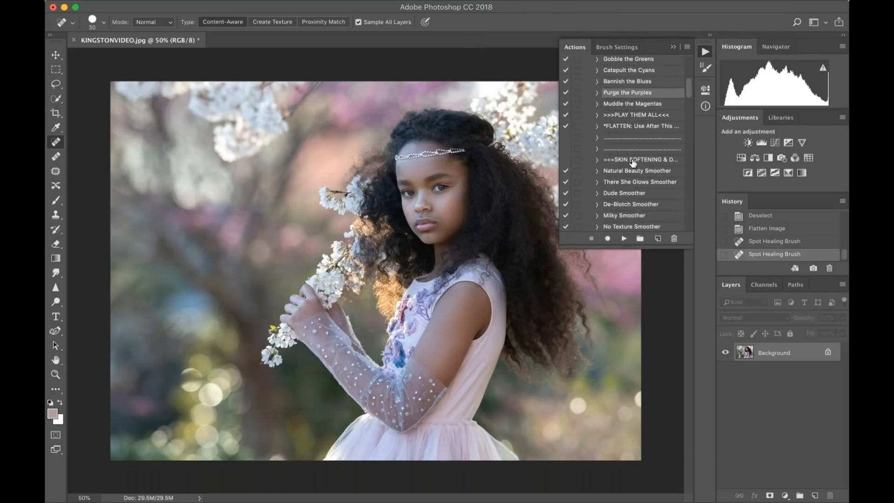
{"action": "left_click", "coordinate": [623, 171]}
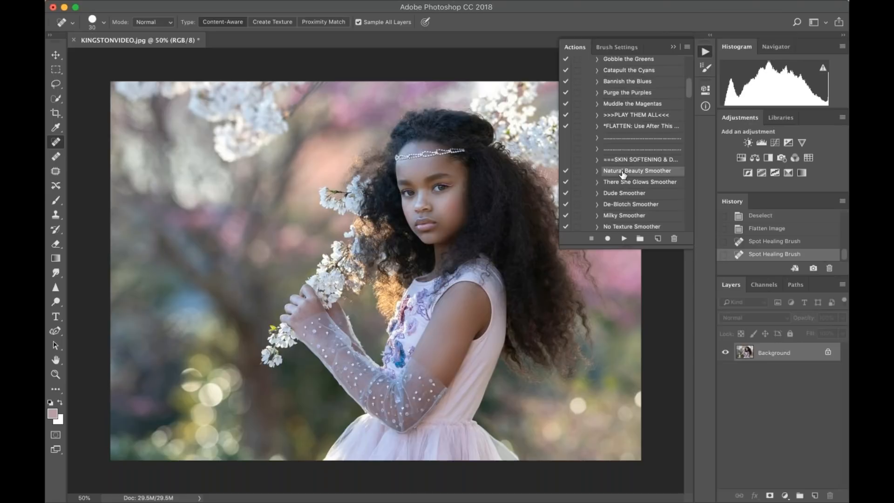
{"action": "left_click", "coordinate": [623, 239]}
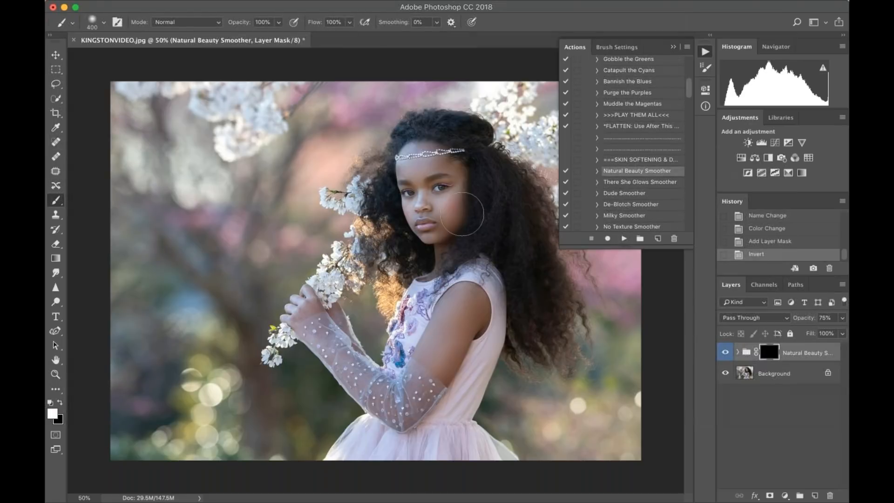
Paint the smoothing onto the forehead, near cheek and jaw with a 125-pixel brush at 59% opacity.
{"action": "scroll", "coordinate": [463, 215], "scroll_direction": "up", "scroll_amount": 5}
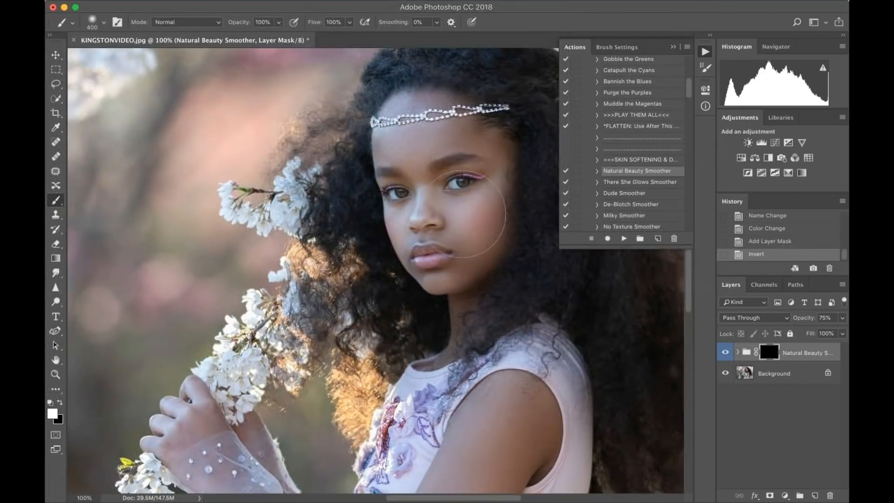
{"action": "key", "text": "bracketleft"}
{"action": "key", "text": "bracketleft"}
{"action": "left_click", "coordinate": [278, 22]}
{"action": "left_click_drag", "start_coordinate": [281, 34], "coordinate": [259, 36]}
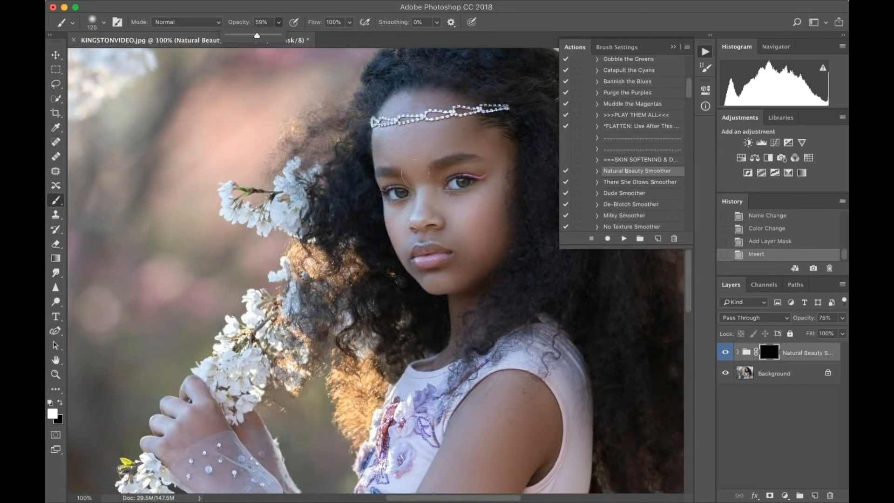
{"action": "mouse_move", "coordinate": [420, 149]}
{"action": "left_mouse_down"}
{"action": "mouse_move", "coordinate": [387, 146]}
{"action": "mouse_move", "coordinate": [469, 132]}
{"action": "mouse_move", "coordinate": [445, 139]}
{"action": "left_mouse_up"}
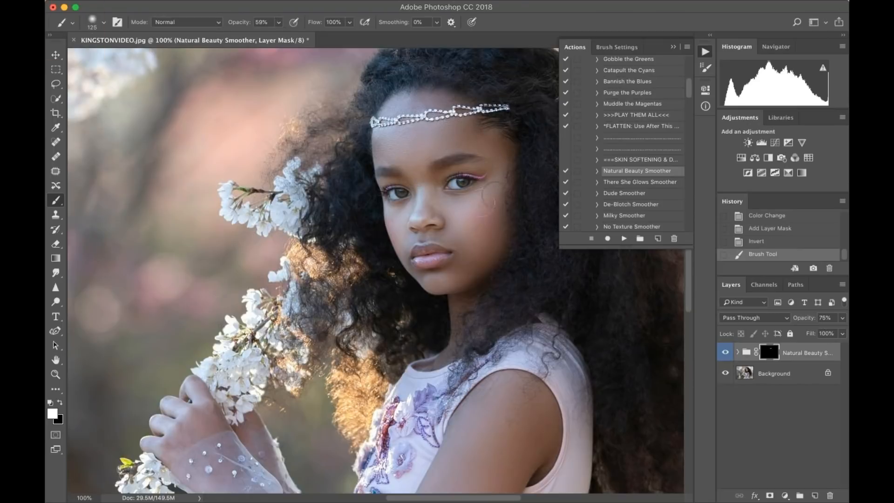
{"action": "mouse_move", "coordinate": [469, 263]}
{"action": "left_mouse_down"}
{"action": "mouse_move", "coordinate": [433, 281]}
{"action": "mouse_move", "coordinate": [473, 267]}
{"action": "left_mouse_up"}
Paint the smoothing over the narrow far cheek and around the nose with a 60-pixel brush.
{"action": "key", "text": "bracketleft"}
{"action": "key", "text": "bracketleft"}
{"action": "key", "text": "bracketleft"}
{"action": "key", "text": "super+plus"}
{"action": "left_click_drag", "start_coordinate": [406, 230], "coordinate": [351, 255]}
{"action": "key", "text": "bracketleft"}
{"action": "key", "text": "bracketleft"}
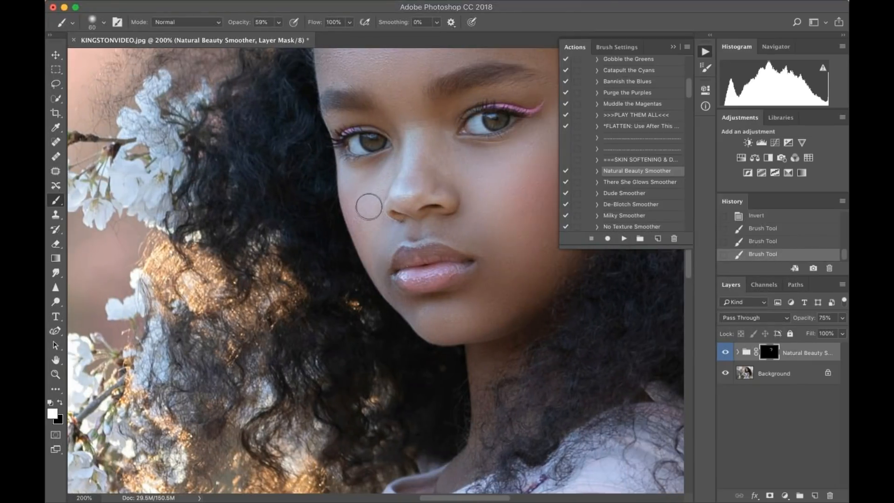
{"action": "left_click_drag", "start_coordinate": [383, 245], "coordinate": [382, 259]}
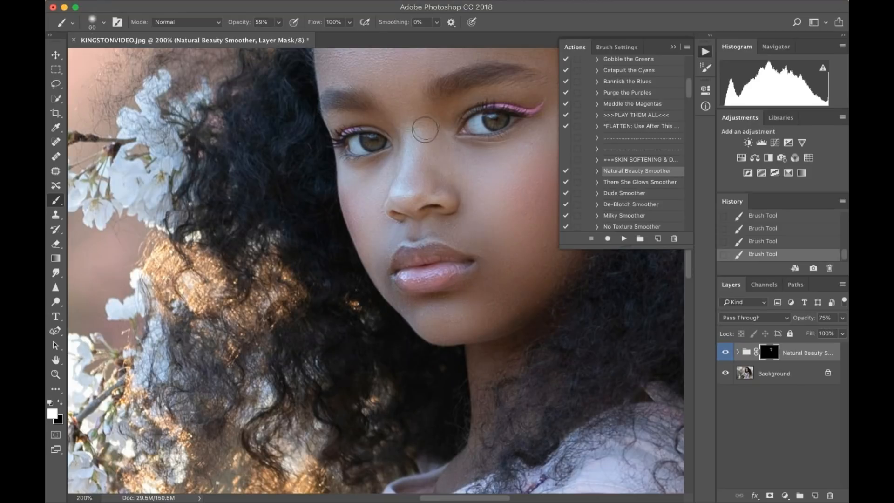
Paint the smoothing over the bare upper arm with a 175-pixel brush.
{"action": "scroll", "coordinate": [395, 95], "scroll_direction": "up", "scroll_amount": 4}
{"action": "scroll", "coordinate": [396, 98], "scroll_direction": "up", "scroll_amount": 1}
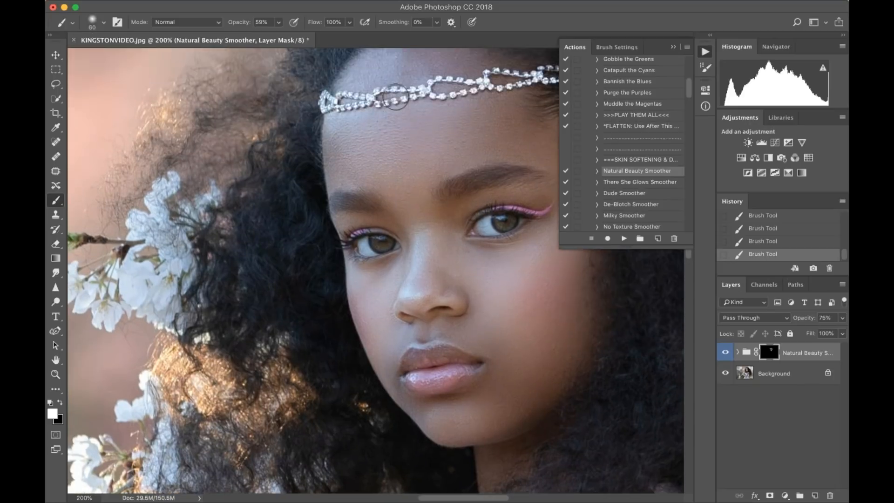
{"action": "scroll", "coordinate": [442, 149], "scroll_direction": "down", "scroll_amount": 7}
{"action": "key", "text": "super+minus"}
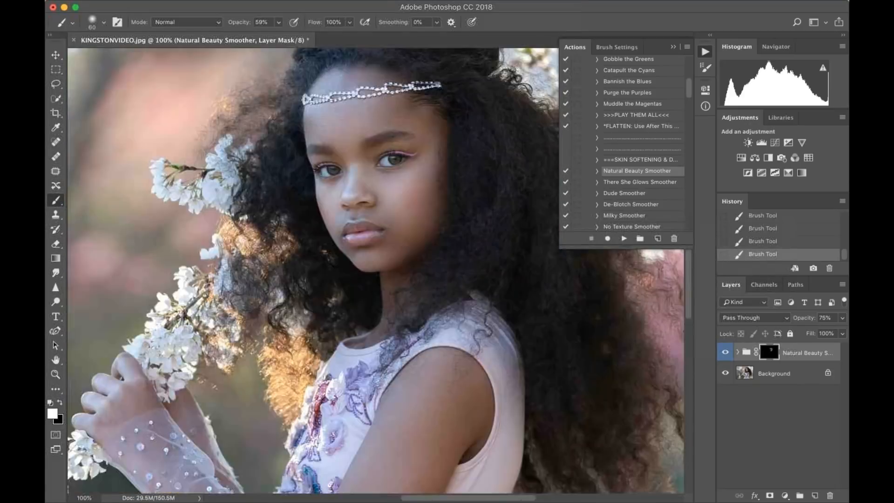
{"action": "key", "text": "super+minus"}
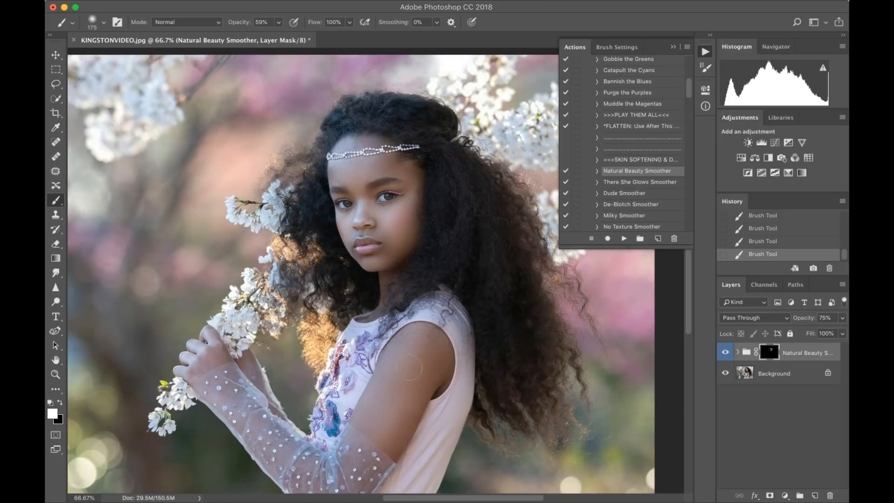
{"action": "mouse_move", "coordinate": [402, 406]}
{"action": "left_mouse_down"}
{"action": "mouse_move", "coordinate": [373, 417]}
{"action": "mouse_move", "coordinate": [417, 339]}
{"action": "mouse_move", "coordinate": [402, 349]}
{"action": "mouse_move", "coordinate": [416, 347]}
{"action": "mouse_move", "coordinate": [420, 371]}
{"action": "left_mouse_up"}
Compare the portrait with the Natural Beauty Smoother group hidden and shown, both overall and close up on the face.
{"action": "scroll", "coordinate": [420, 372], "scroll_direction": "down", "scroll_amount": 2}
{"action": "scroll", "coordinate": [420, 371], "scroll_direction": "left", "scroll_amount": 2}
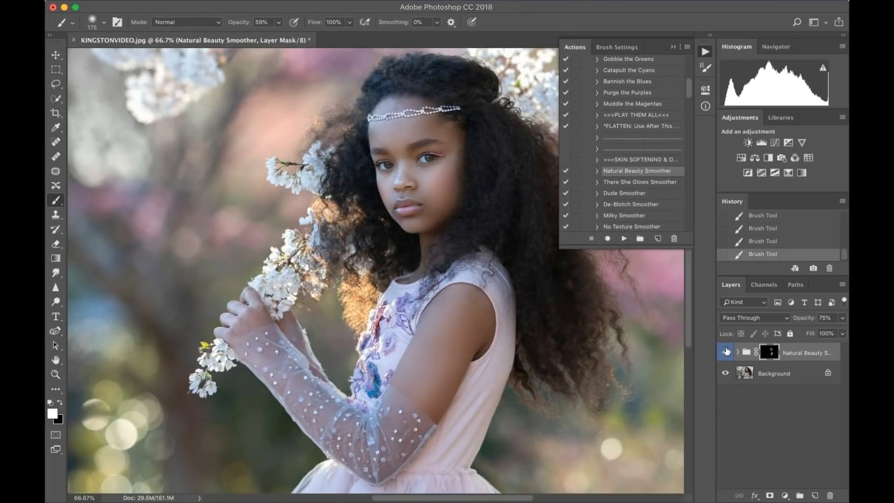
{"action": "left_click", "coordinate": [727, 353]}
{"action": "left_click", "coordinate": [727, 353]}
{"action": "key", "text": "super+plus"}
{"action": "key", "text": "super+plus"}
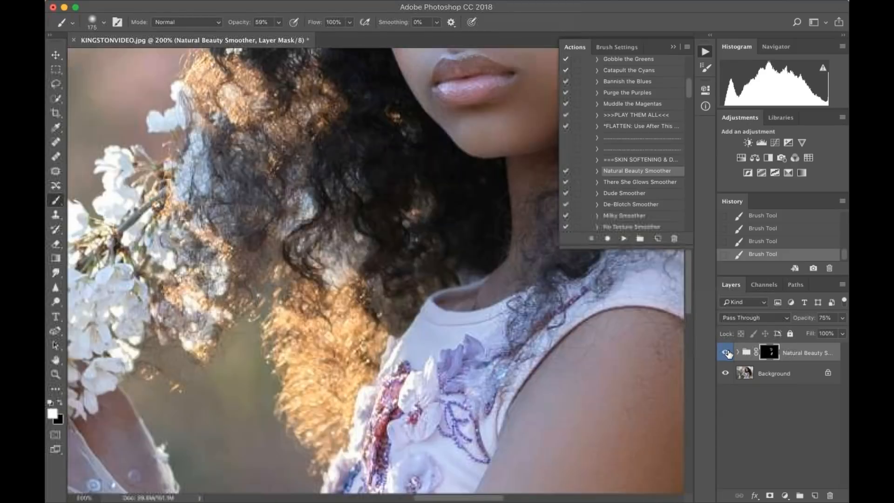
{"action": "scroll", "coordinate": [376, 271], "scroll_direction": "up", "scroll_amount": 5}
{"action": "left_click", "coordinate": [671, 48]}
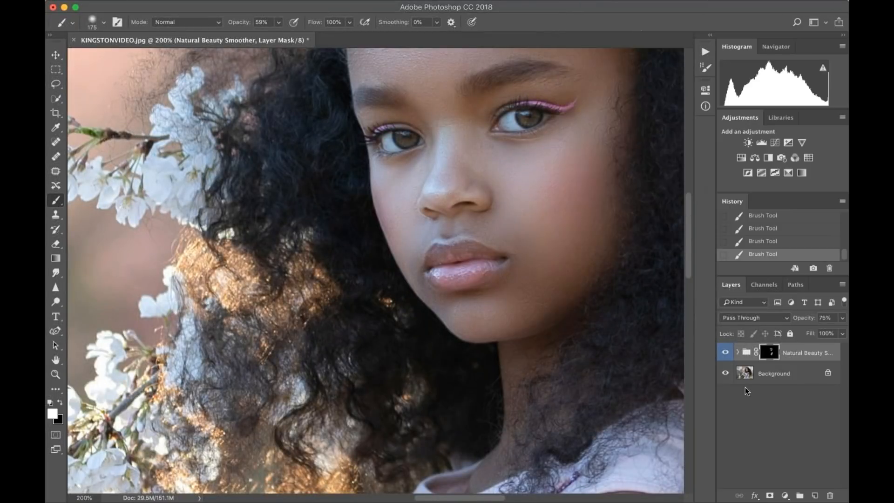
{"action": "left_click", "coordinate": [725, 354]}
{"action": "left_click", "coordinate": [726, 354]}
{"action": "left_click", "coordinate": [725, 354]}
{"action": "left_click", "coordinate": [726, 354]}
{"action": "left_click", "coordinate": [727, 355]}
{"action": "left_click", "coordinate": [726, 356]}
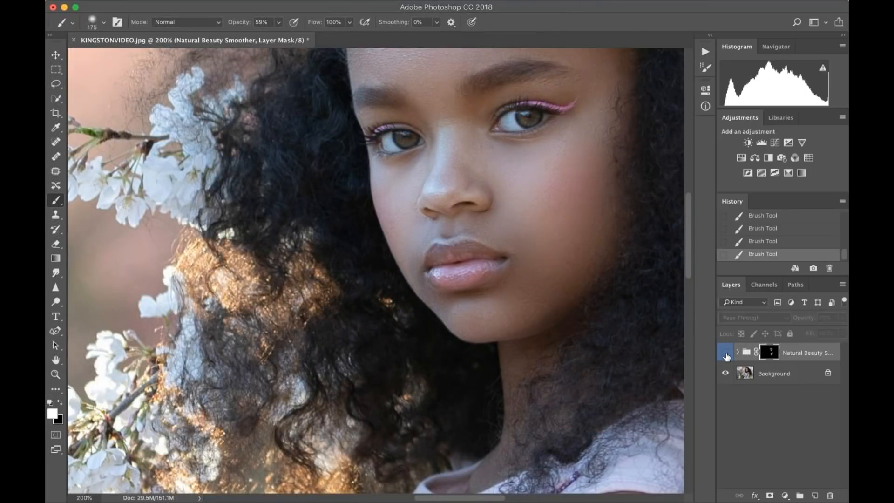
Flatten the Natural Beauty Smoother group into the Background layer.
{"action": "key", "text": "super+minus"}
{"action": "key", "text": "super+minus"}
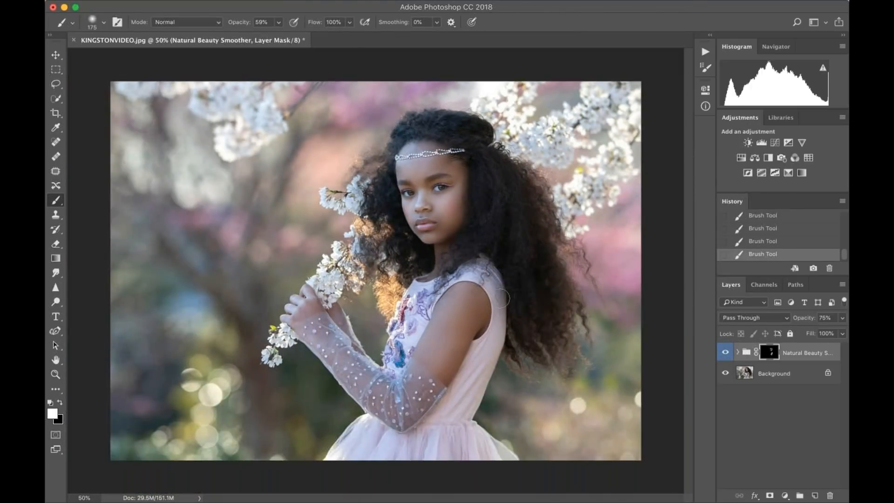
{"action": "key", "text": "super+shift+e"}
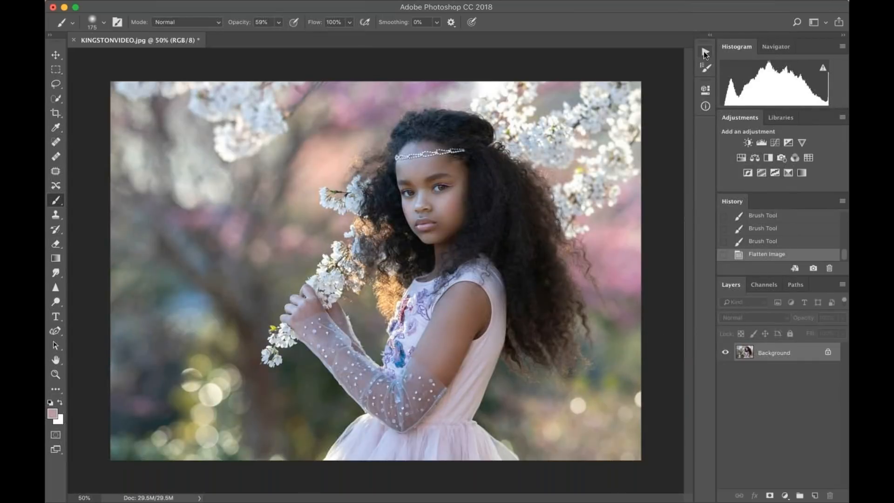
Run the Skin Tone Palette action from the skin tone enhancers.
{"action": "left_click", "coordinate": [706, 51]}
{"action": "scroll", "coordinate": [633, 198], "scroll_direction": "down", "scroll_amount": 3}
{"action": "scroll", "coordinate": [633, 198], "scroll_direction": "down", "scroll_amount": 2}
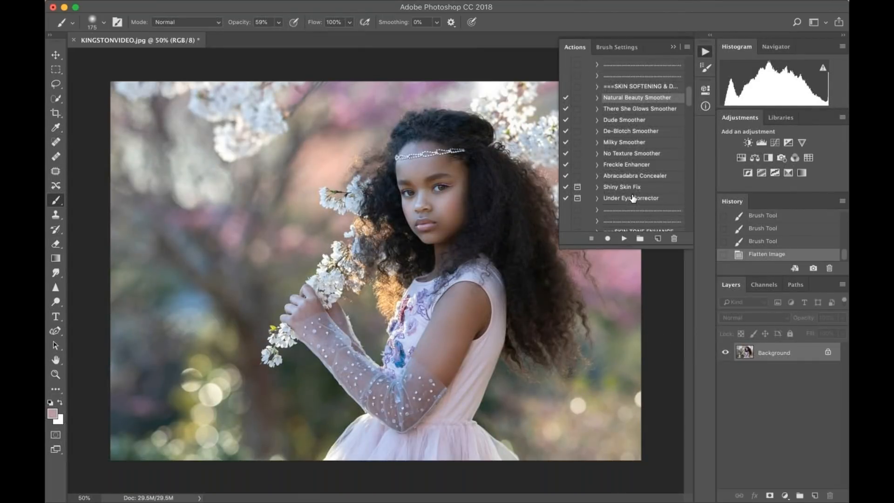
{"action": "scroll", "coordinate": [633, 195], "scroll_direction": "down", "scroll_amount": 3}
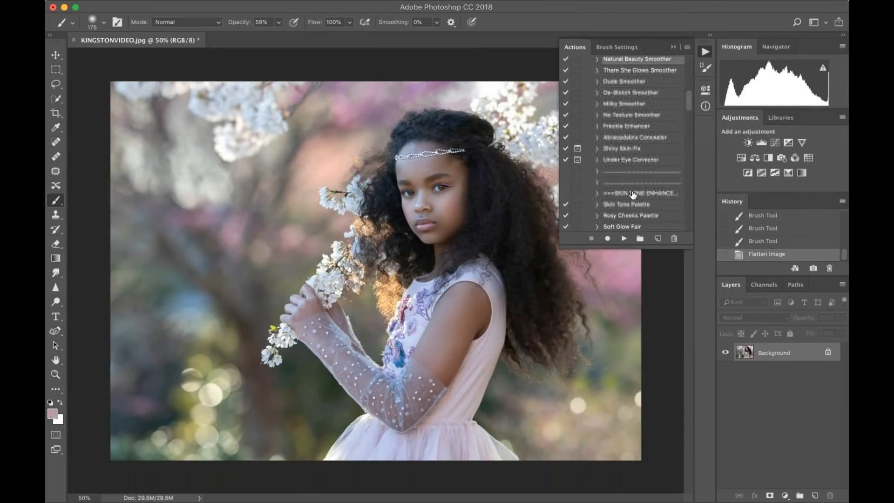
{"action": "left_click", "coordinate": [615, 205]}
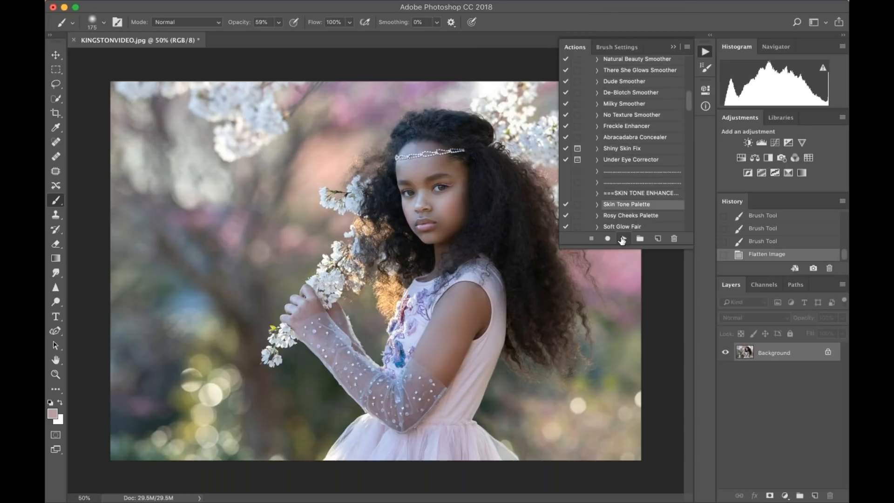
{"action": "left_click", "coordinate": [624, 238]}
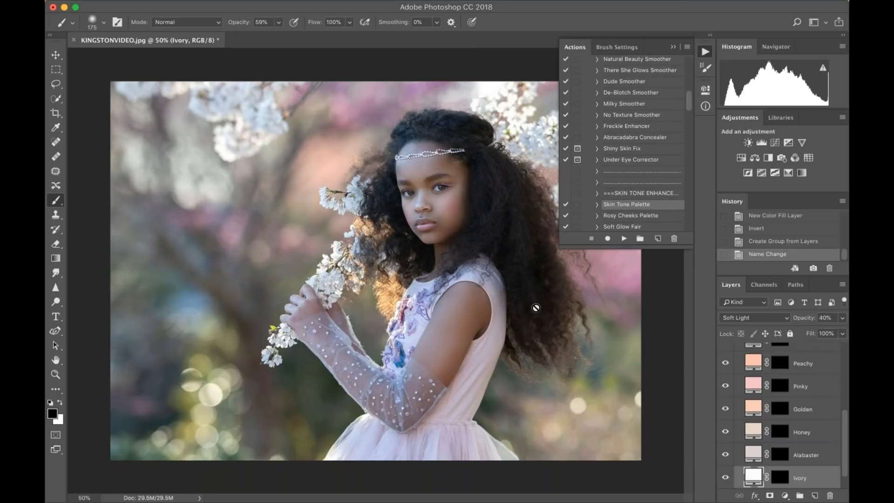
Paint the Clove skin tone over the face, bare arm and hand with a 250-pixel brush at 59% opacity.
{"action": "scroll", "coordinate": [769, 407], "scroll_direction": "up", "scroll_amount": 3}
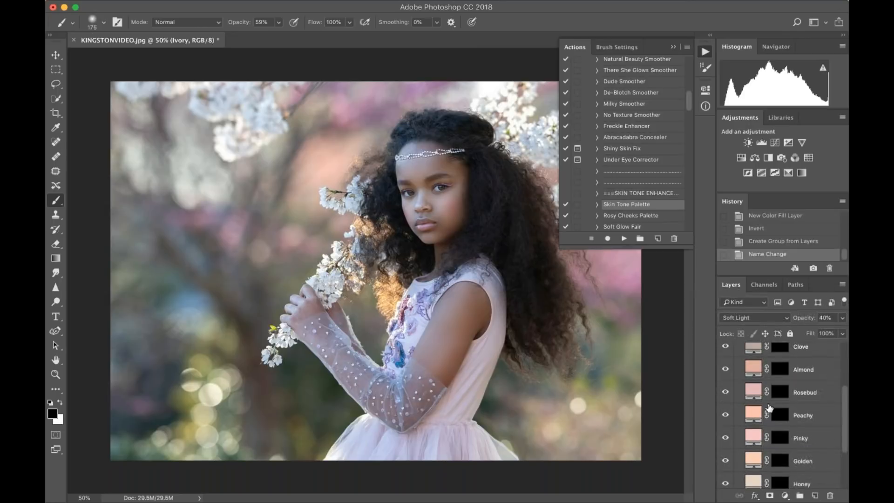
{"action": "scroll", "coordinate": [769, 408], "scroll_direction": "up", "scroll_amount": 1}
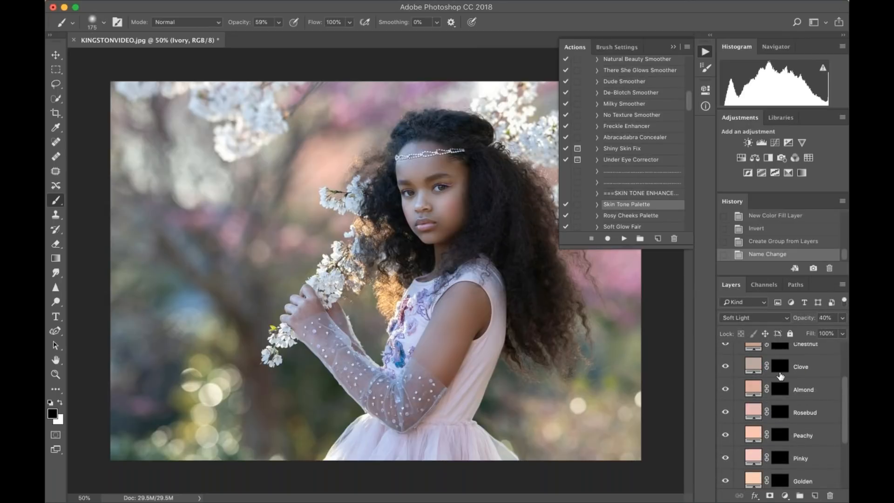
{"action": "left_click", "coordinate": [779, 369]}
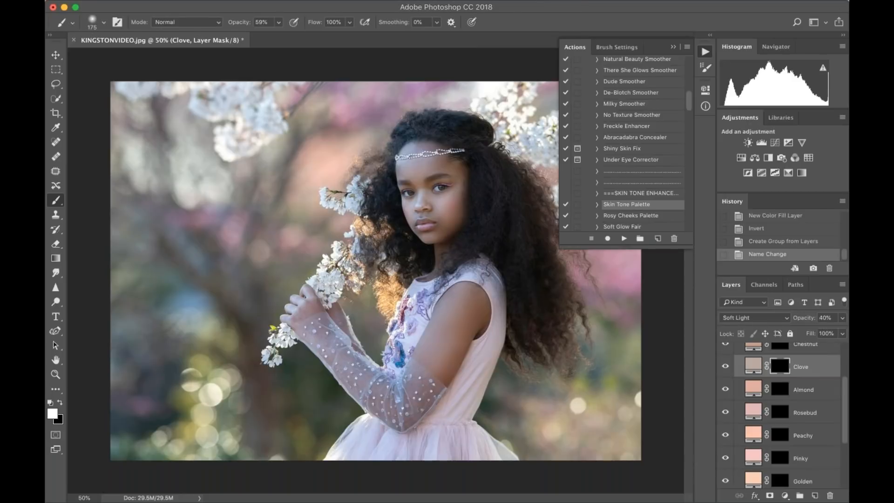
{"action": "key", "text": "super+plus"}
{"action": "left_click_drag", "start_coordinate": [484, 200], "coordinate": [457, 223]}
{"action": "key", "text": "bracketright"}
{"action": "key", "text": "bracketright"}
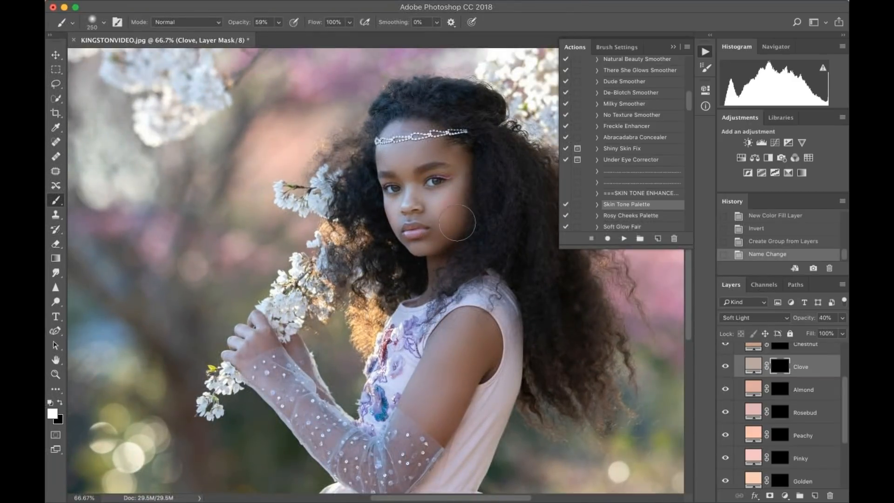
{"action": "left_click", "coordinate": [415, 219]}
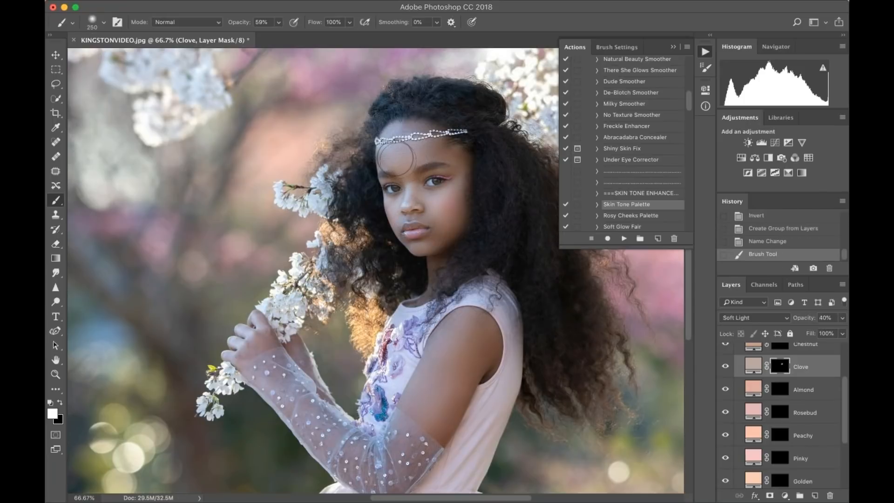
{"action": "left_click", "coordinate": [421, 236]}
{"action": "mouse_move", "coordinate": [464, 345]}
{"action": "left_mouse_down"}
{"action": "mouse_move", "coordinate": [462, 329]}
{"action": "mouse_move", "coordinate": [371, 458]}
{"action": "left_mouse_up"}
{"action": "left_click_drag", "start_coordinate": [297, 405], "coordinate": [268, 361]}
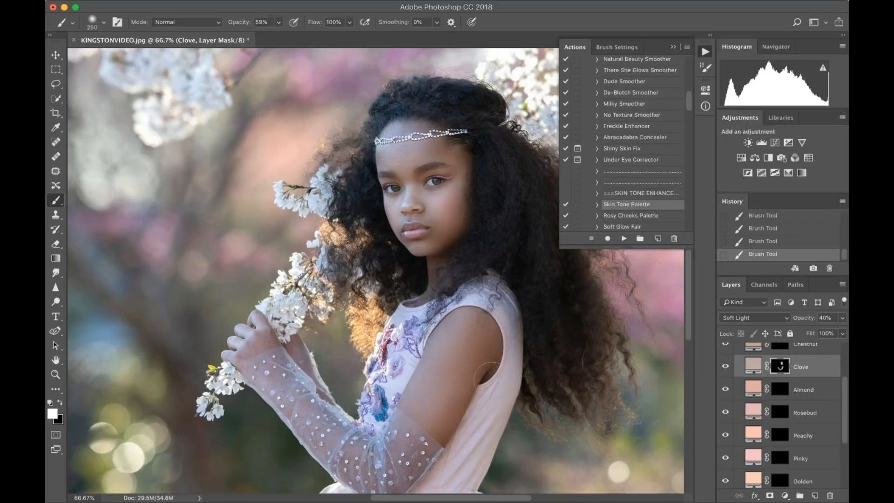
Raise the brush opacity to 100% and strengthen the Clove tone on the face with a 175-pixel brush.
{"action": "left_click", "coordinate": [280, 23]}
{"action": "left_click", "coordinate": [303, 35]}
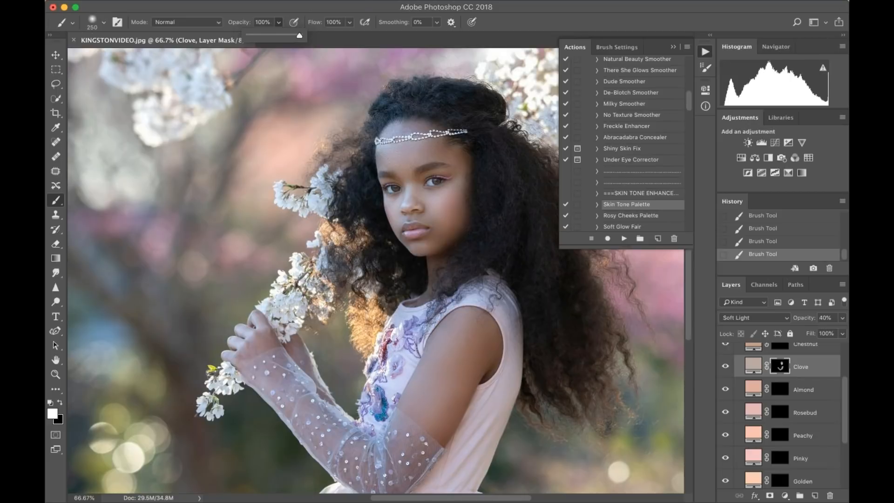
{"action": "key", "text": "super+minus"}
{"action": "key", "text": "super+plus"}
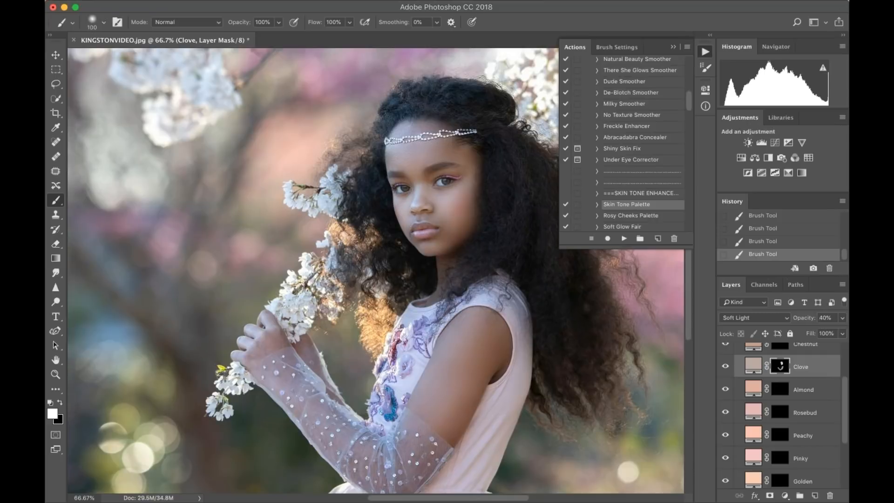
{"action": "key", "text": "bracketright"}
{"action": "key", "text": "bracketright"}
{"action": "key", "text": "bracketright"}
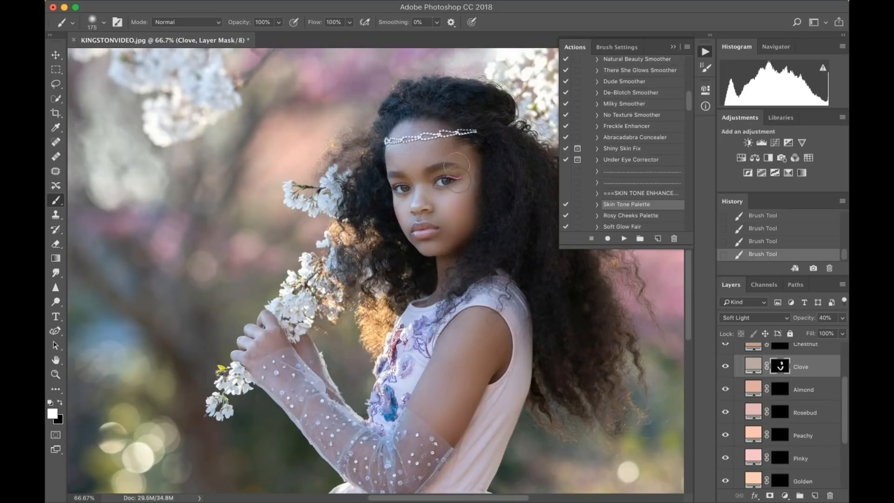
Clean up the Clove layer's mask on the face with a black 50-pixel brush.
{"action": "key", "text": "super+plus"}
{"action": "scroll", "coordinate": [452, 188], "scroll_direction": "right", "scroll_amount": 1}
{"action": "scroll", "coordinate": [453, 189], "scroll_direction": "up", "scroll_amount": 3}
{"action": "key", "text": "x"}
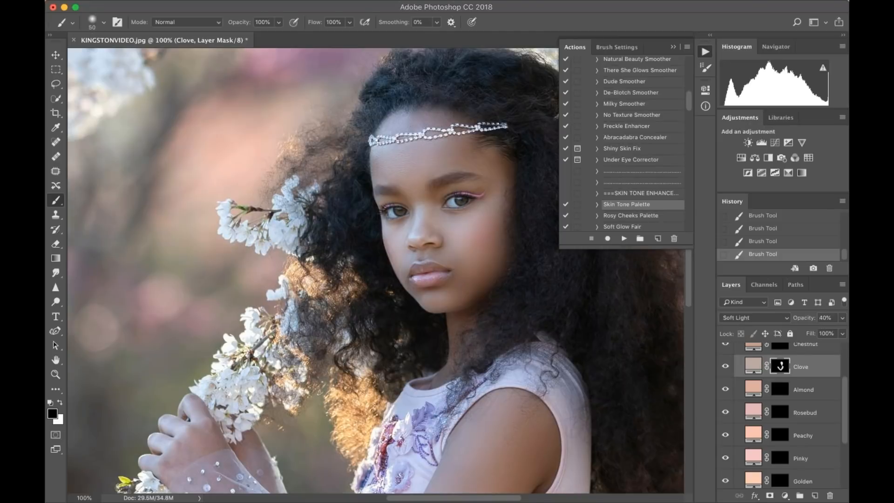
Compare the whole portrait with the Clove layer hidden and shown.
{"action": "key", "text": "super+minus"}
{"action": "key", "text": "super+minus"}
{"action": "left_click", "coordinate": [726, 367]}
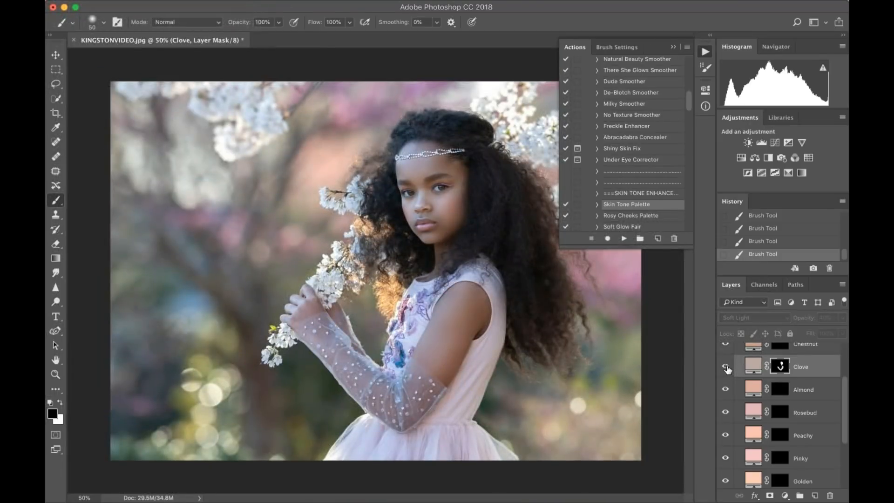
{"action": "left_click", "coordinate": [726, 367]}
{"action": "left_click", "coordinate": [726, 367]}
{"action": "left_click", "coordinate": [726, 367]}
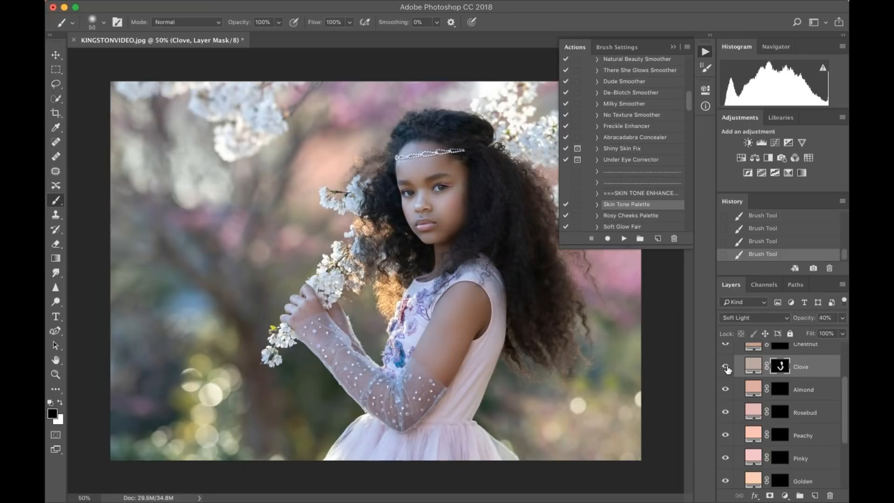
Lower the Clove layer's opacity to about 32%, compare the portrait with and without it, and flatten the image.
{"action": "left_click", "coordinate": [843, 318]}
{"action": "left_click_drag", "start_coordinate": [815, 331], "coordinate": [805, 331]}
{"action": "left_click", "coordinate": [726, 368]}
{"action": "left_click", "coordinate": [726, 368]}
{"action": "left_click", "coordinate": [844, 320]}
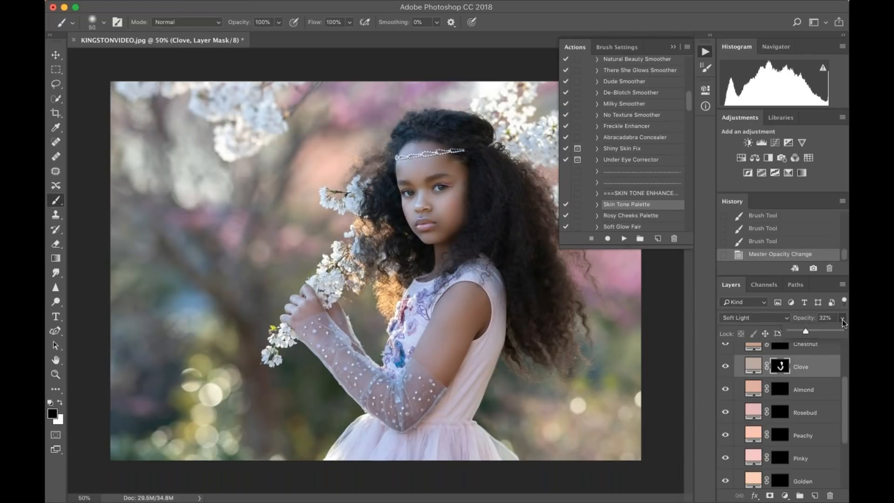
{"action": "left_click_drag", "start_coordinate": [806, 330], "coordinate": [804, 331]}
{"action": "left_click", "coordinate": [726, 366]}
{"action": "left_click", "coordinate": [726, 366]}
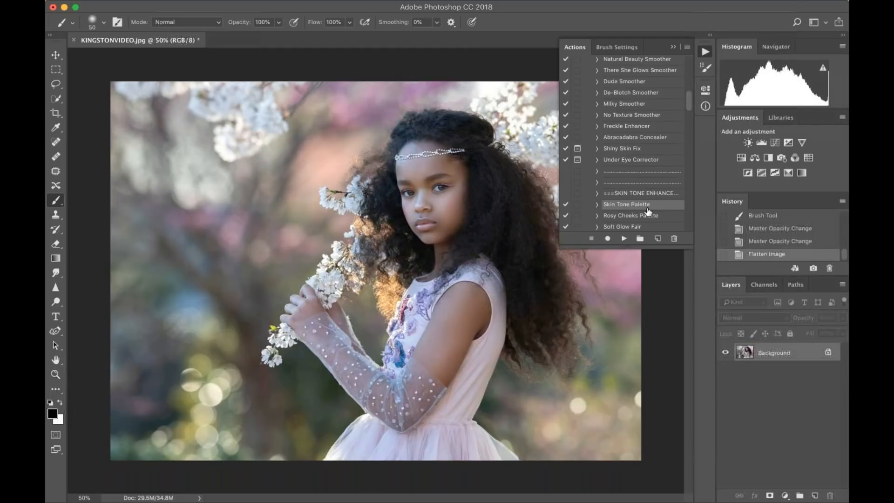
Run the Rosy Cheeks Palette action and select the Fever layer's mask for painting.
{"action": "left_click", "coordinate": [639, 216]}
{"action": "left_click", "coordinate": [623, 239]}
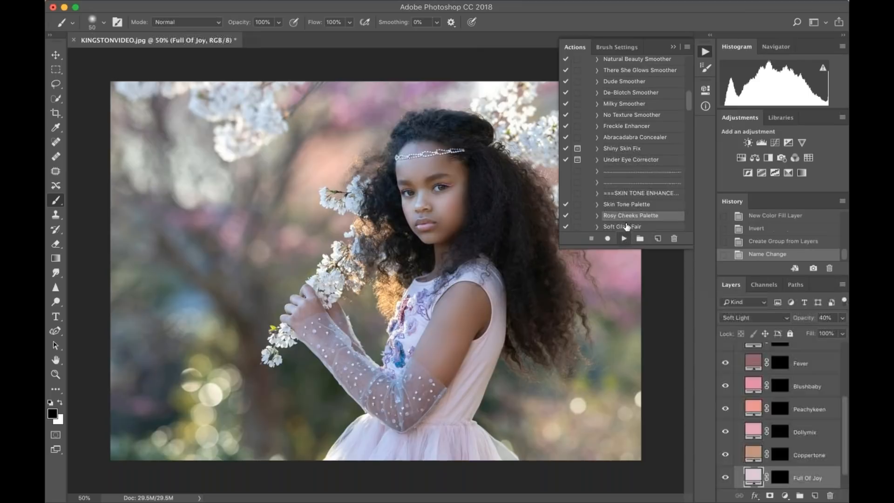
{"action": "key", "text": "super+plus"}
{"action": "key", "text": "super+plus"}
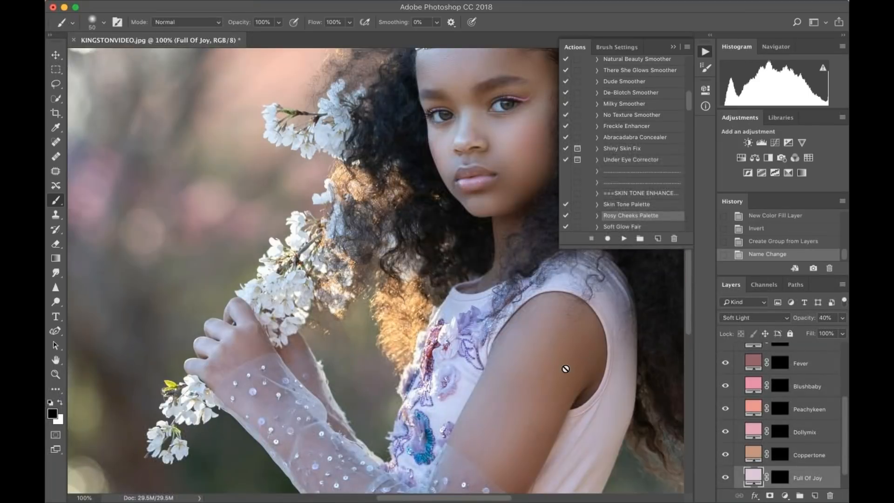
{"action": "scroll", "coordinate": [565, 369], "scroll_direction": "up", "scroll_amount": 2}
{"action": "scroll", "coordinate": [566, 369], "scroll_direction": "right", "scroll_amount": 2}
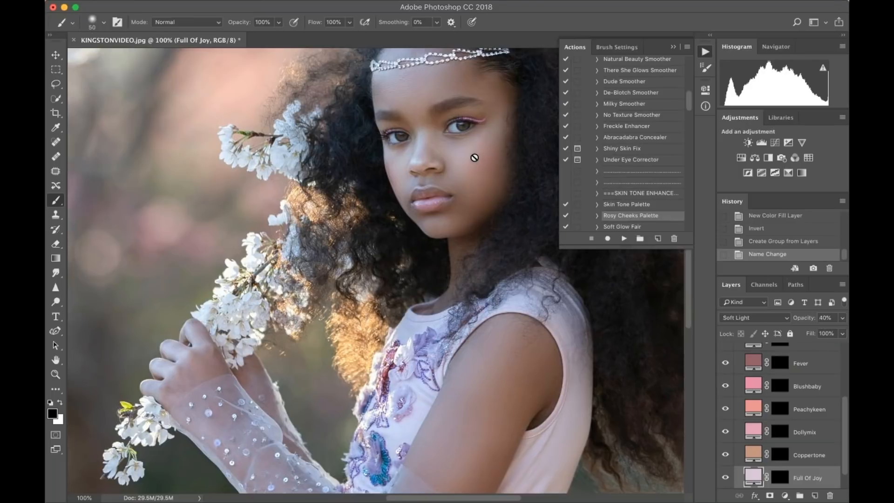
{"action": "left_click", "coordinate": [780, 362]}
Paint the Fever blush in white onto both cheeks, using a 90-pixel brush for the narrow far cheek.
{"action": "key", "text": "bracketright"}
{"action": "key", "text": "bracketright"}
{"action": "key", "text": "bracketright"}
{"action": "key", "text": "bracketright"}
{"action": "key", "text": "bracketright"}
{"action": "key", "text": "bracketright"}
{"action": "key", "text": "bracketright"}
{"action": "key", "text": "bracketright"}
{"action": "mouse_move", "coordinate": [470, 168]}
{"action": "left_mouse_down"}
{"action": "mouse_move", "coordinate": [484, 147]}
{"action": "mouse_move", "coordinate": [478, 164]}
{"action": "left_mouse_up"}
{"action": "key", "text": "x"}
{"action": "key", "text": "bracketleft"}
{"action": "mouse_move", "coordinate": [400, 180]}
{"action": "left_mouse_down"}
{"action": "mouse_move", "coordinate": [395, 169]}
{"action": "mouse_move", "coordinate": [398, 177]}
{"action": "left_mouse_up"}
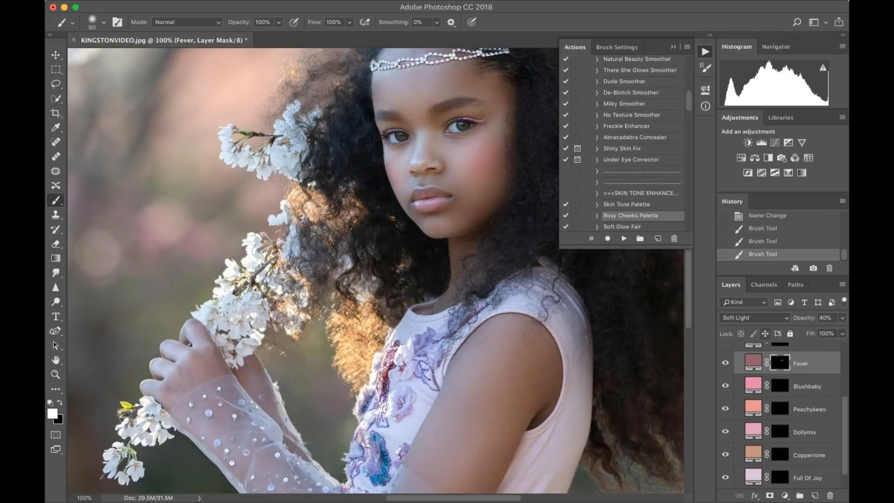
Set the Fever layer's opacity to 27%.
{"action": "left_click", "coordinate": [841, 318]}
{"action": "left_click_drag", "start_coordinate": [805, 329], "coordinate": [802, 330]}
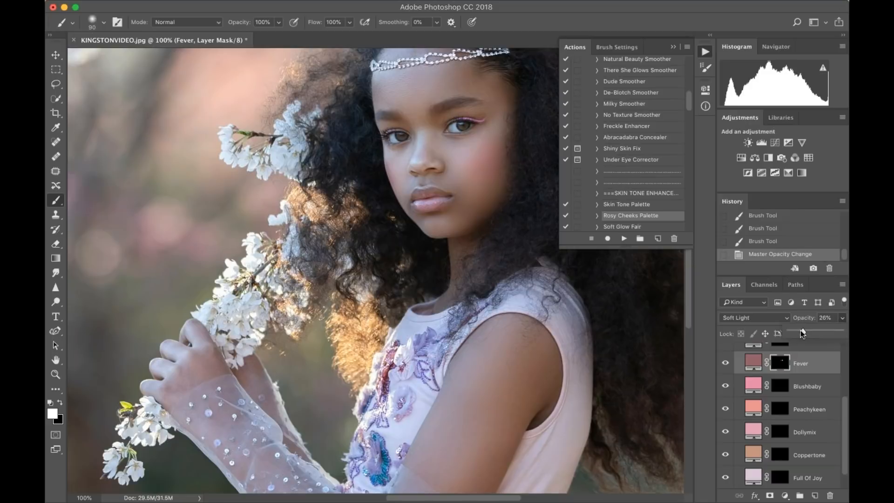
{"action": "left_click_drag", "start_coordinate": [802, 330], "coordinate": [804, 330]}
Compare the portrait with the Fever blush layer hidden and shown.
{"action": "key", "text": "super+minus"}
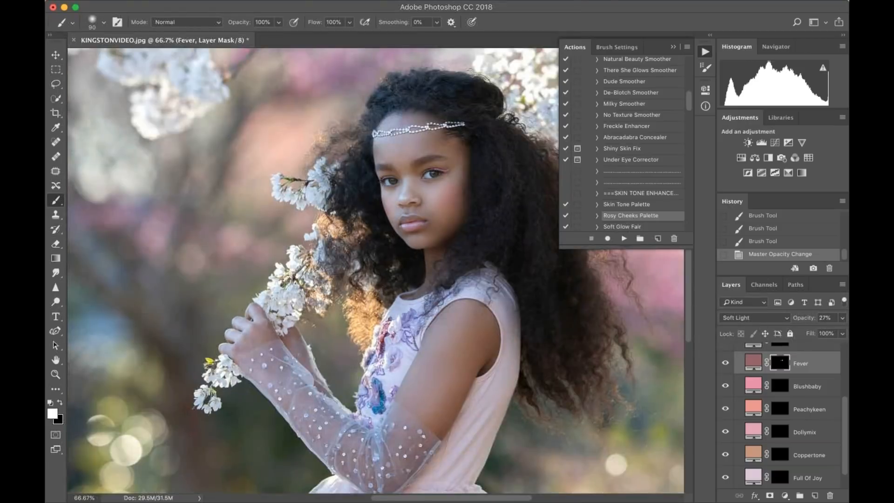
{"action": "left_click", "coordinate": [725, 363]}
{"action": "left_click", "coordinate": [725, 363]}
{"action": "left_click", "coordinate": [725, 364]}
{"action": "left_click", "coordinate": [724, 364]}
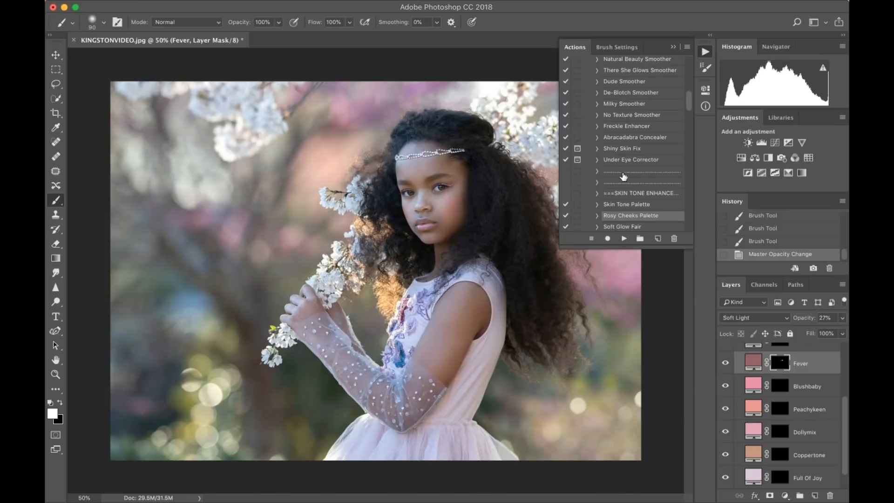
Flatten the blush layers into the Background layer and run the Soft Glow Lively action.
{"action": "scroll", "coordinate": [624, 176], "scroll_direction": "down", "scroll_amount": 1}
{"action": "key", "text": "super+shift+e"}
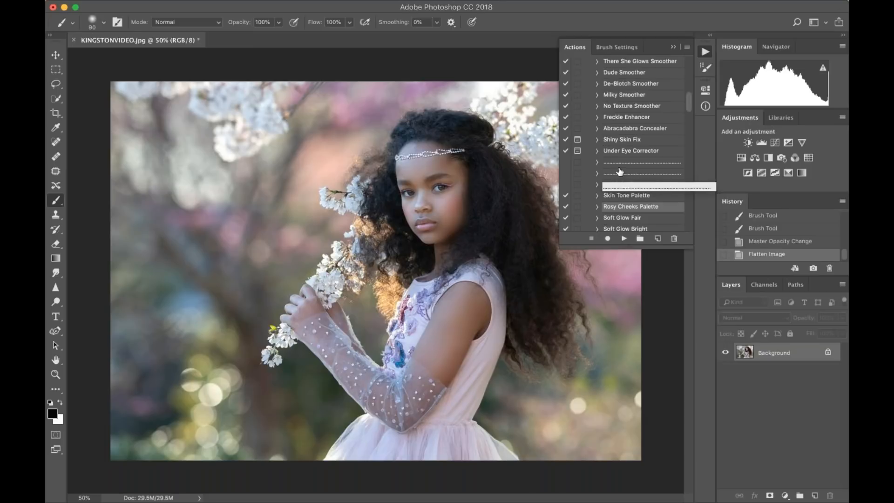
{"action": "scroll", "coordinate": [624, 202], "scroll_direction": "down", "scroll_amount": 2}
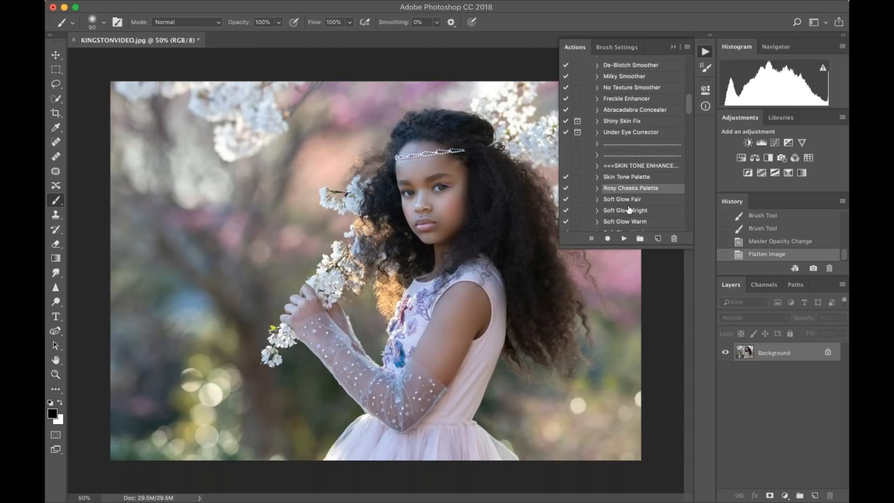
{"action": "scroll", "coordinate": [628, 209], "scroll_direction": "down", "scroll_amount": 3}
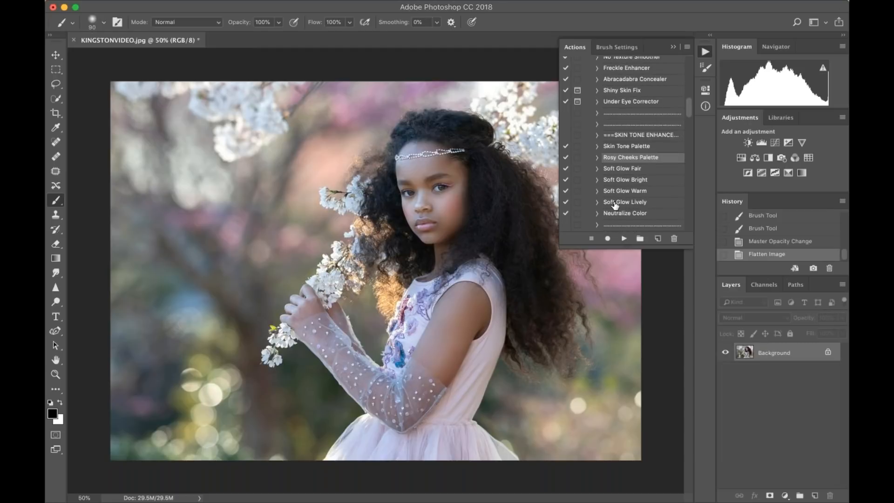
{"action": "left_click", "coordinate": [613, 205]}
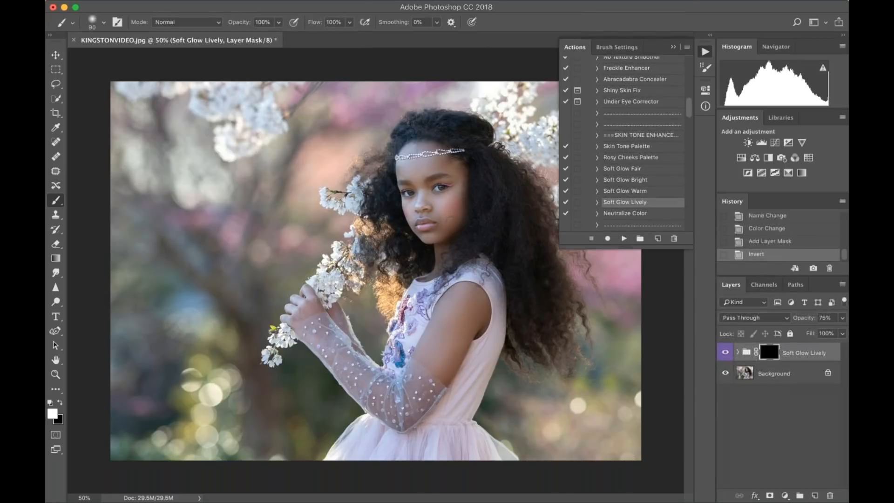
Paint the Soft Glow Lively effect over the face, arms and hands, using 500-pixel and 200-pixel brushes.
{"action": "key", "text": "bracketright"}
{"action": "key", "text": "bracketright"}
{"action": "key", "text": "bracketright"}
{"action": "key", "text": "bracketright"}
{"action": "key", "text": "bracketright"}
{"action": "mouse_move", "coordinate": [442, 189]}
{"action": "left_mouse_down"}
{"action": "mouse_move", "coordinate": [432, 201]}
{"action": "mouse_move", "coordinate": [422, 163]}
{"action": "mouse_move", "coordinate": [433, 224]}
{"action": "left_mouse_up"}
{"action": "mouse_move", "coordinate": [455, 321]}
{"action": "left_mouse_down"}
{"action": "mouse_move", "coordinate": [428, 362]}
{"action": "mouse_move", "coordinate": [433, 375]}
{"action": "left_mouse_up"}
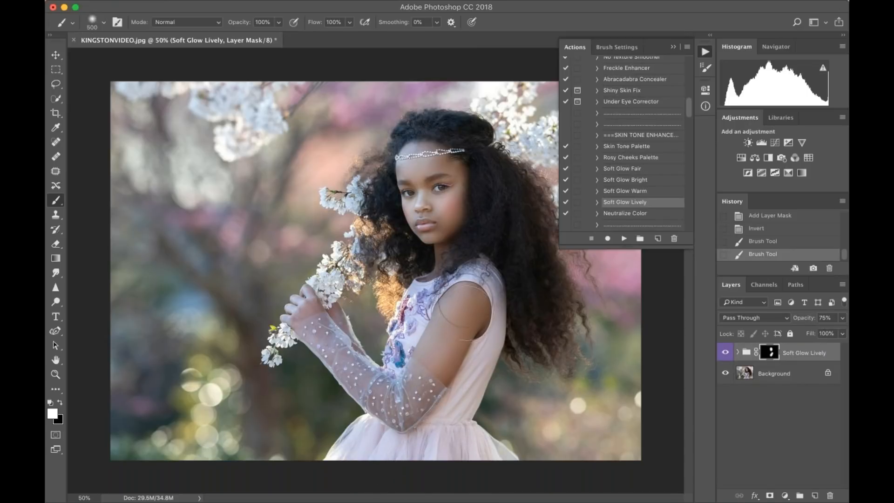
{"action": "left_click_drag", "start_coordinate": [435, 368], "coordinate": [433, 368]}
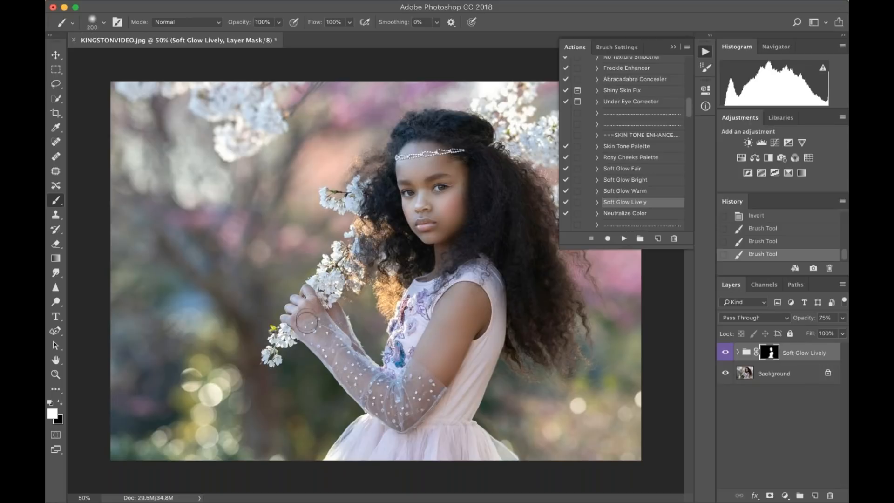
{"action": "left_click_drag", "start_coordinate": [385, 403], "coordinate": [363, 440]}
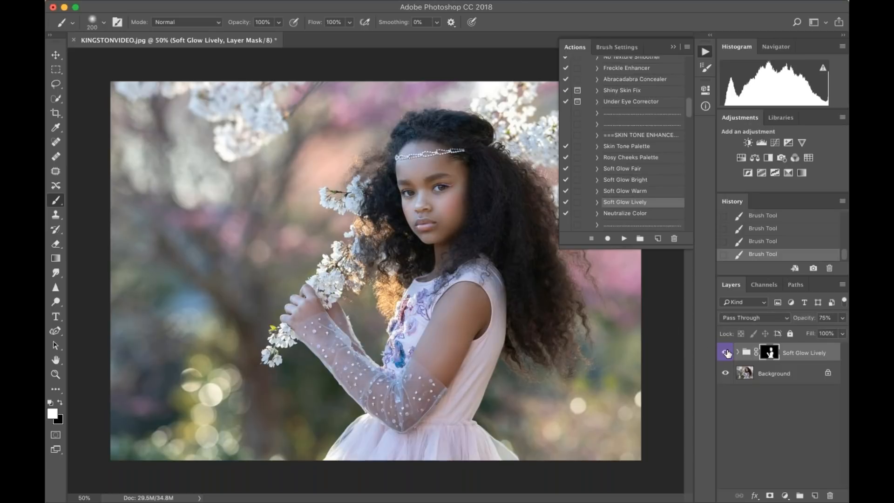
Set the Soft Glow Lively group's opacity to 59% and flatten the image.
{"action": "left_click", "coordinate": [842, 317]}
{"action": "left_click", "coordinate": [822, 330]}
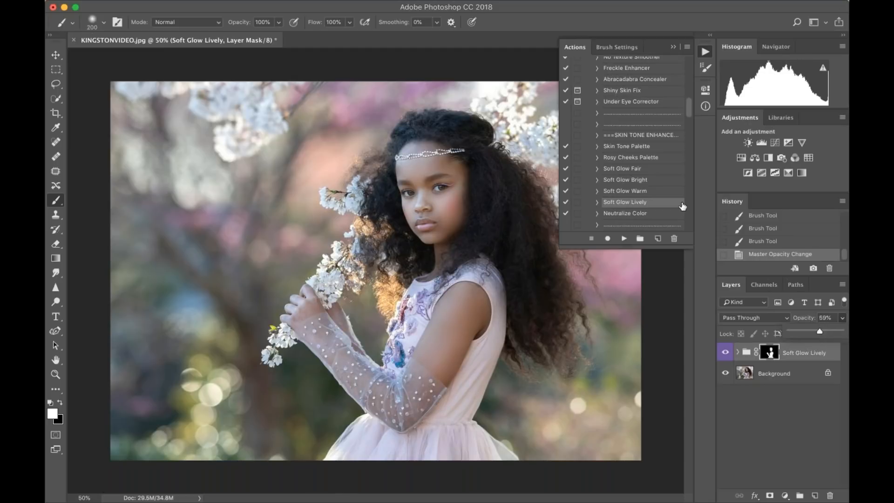
{"action": "scroll", "coordinate": [650, 180], "scroll_direction": "down", "scroll_amount": 3}
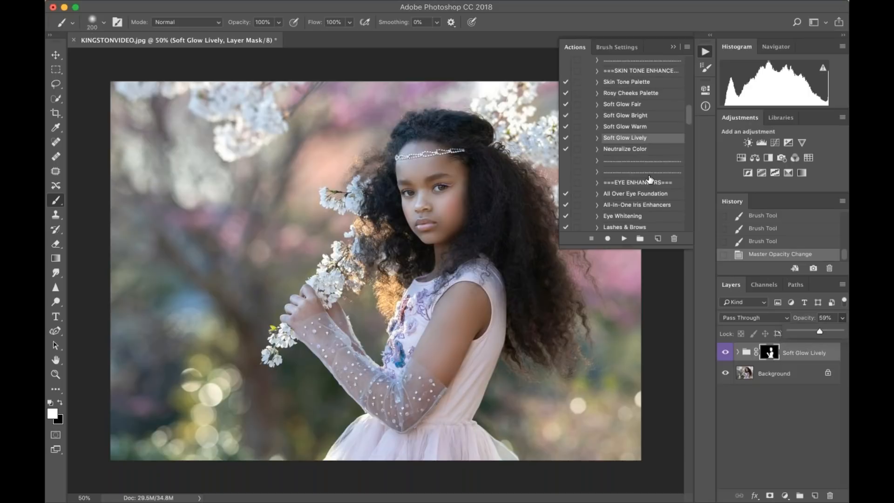
{"action": "key", "text": "super+shift+e"}
Run the All Over Eye Foundation action on the portrait.
{"action": "left_click", "coordinate": [641, 161]}
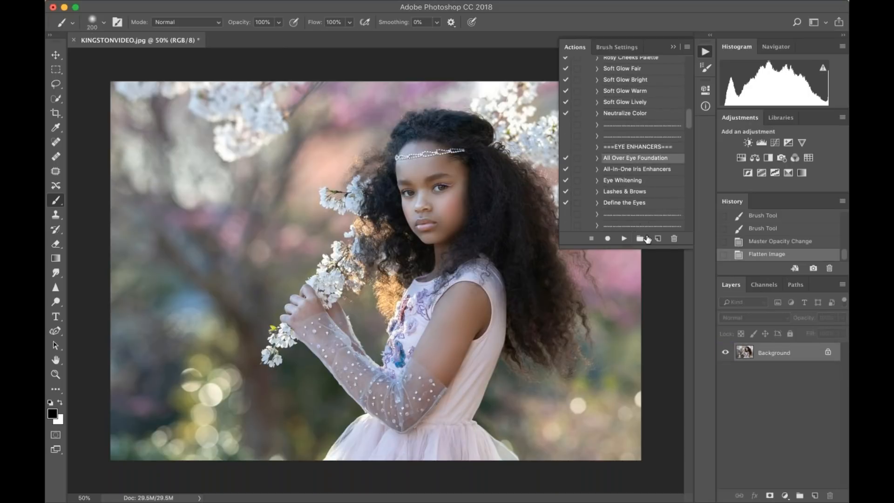
{"action": "left_click", "coordinate": [641, 239]}
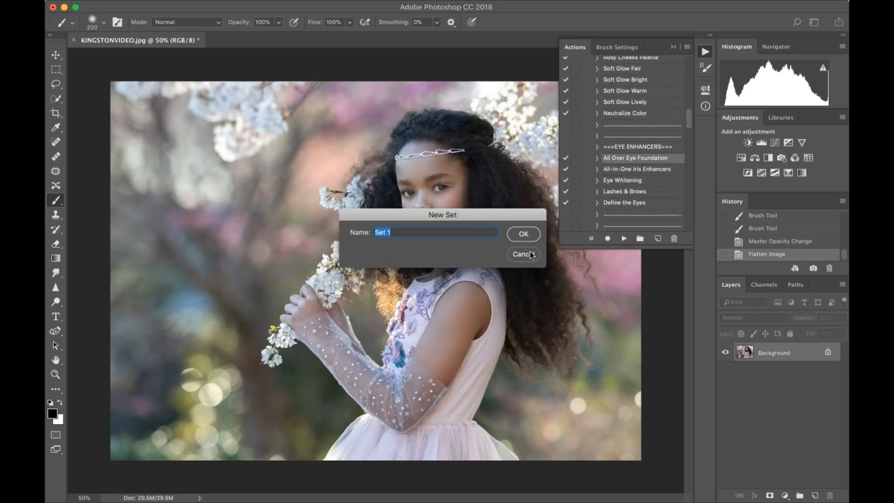
{"action": "left_click", "coordinate": [523, 254]}
{"action": "left_click", "coordinate": [624, 238]}
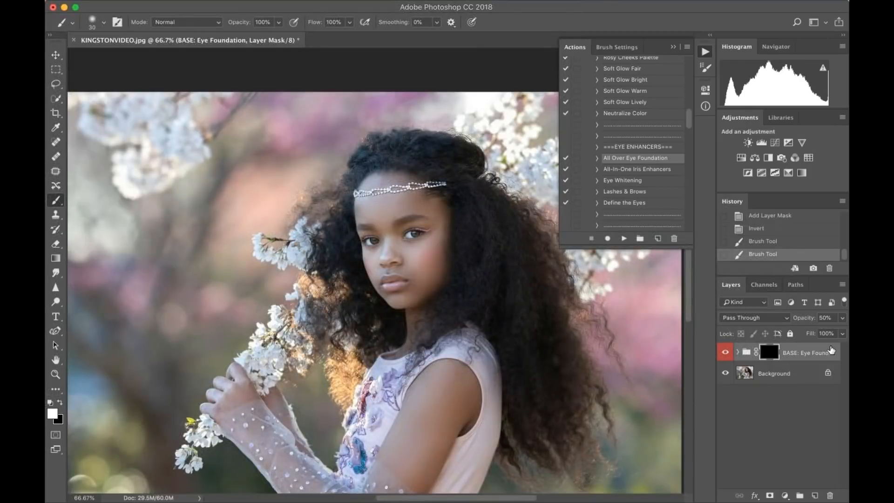
Lower the BASE: Eye Foundation group's opacity to 32%, checking the eyes with the group hidden and shown.
{"action": "left_click", "coordinate": [843, 318]}
{"action": "left_click_drag", "start_coordinate": [823, 332], "coordinate": [808, 333]}
{"action": "left_click", "coordinate": [731, 357]}
{"action": "left_click", "coordinate": [842, 317]}
{"action": "left_click_drag", "start_coordinate": [809, 333], "coordinate": [804, 333]}
{"action": "left_click", "coordinate": [725, 353]}
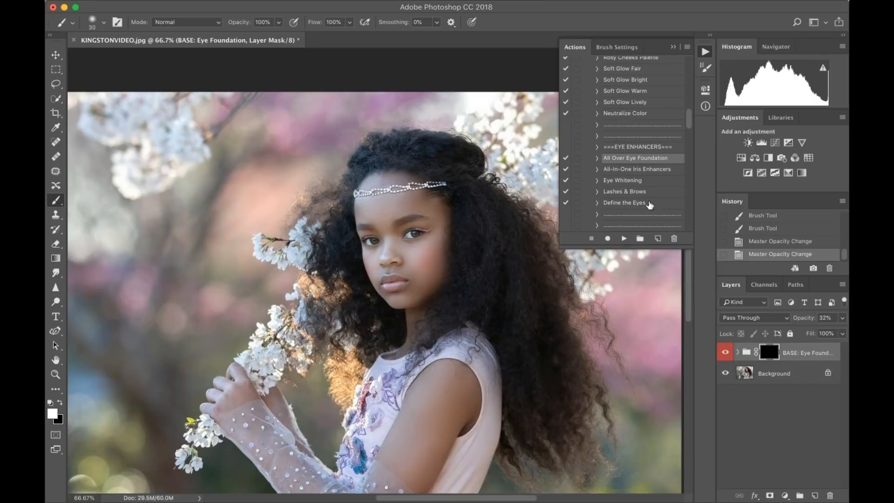
Run the Define the Eyes action on the portrait.
{"action": "left_click", "coordinate": [648, 203]}
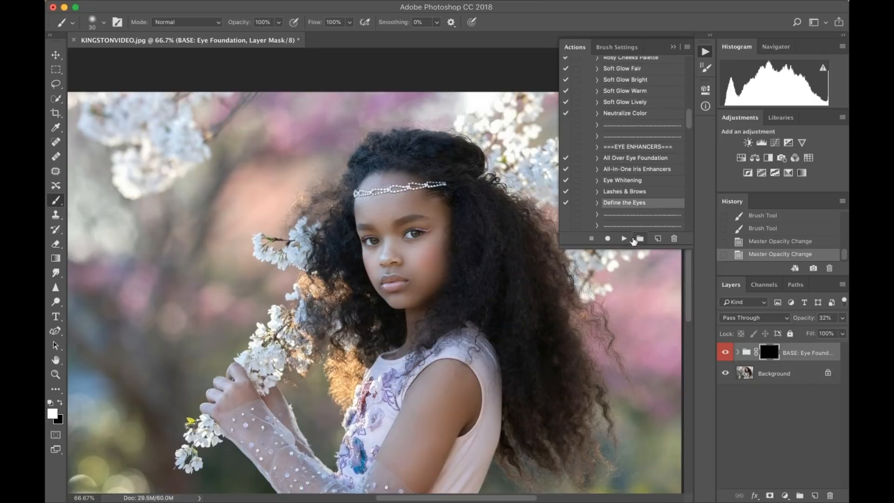
{"action": "left_click", "coordinate": [624, 238]}
{"action": "key", "text": "super+plus"}
{"action": "key", "text": "super+plus"}
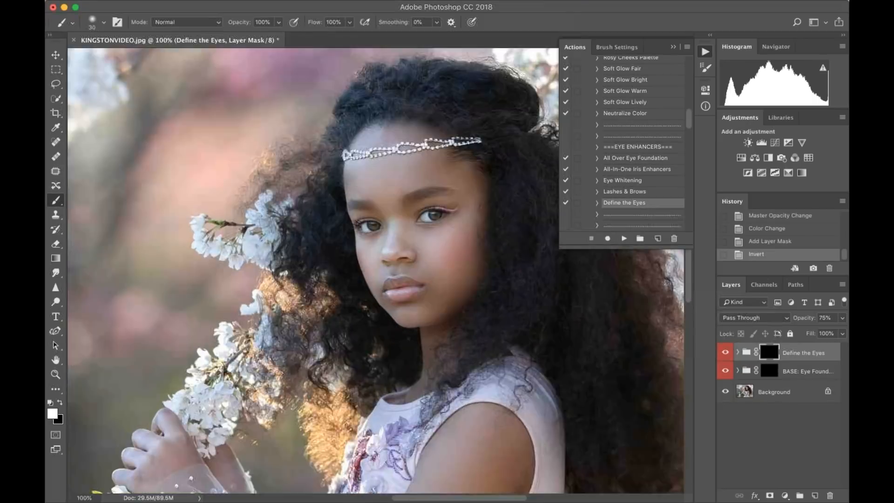
Paint the Define the Eyes effect over both eyes on the layer mask with a 90-pixel brush.
{"action": "scroll", "coordinate": [424, 233], "scroll_direction": "right", "scroll_amount": 1}
{"action": "key", "text": "bracketright"}
{"action": "key", "text": "bracketright"}
{"action": "key", "text": "bracketright"}
{"action": "key", "text": "bracketright"}
{"action": "left_click_drag", "start_coordinate": [467, 167], "coordinate": [461, 172]}
{"action": "left_click_drag", "start_coordinate": [344, 189], "coordinate": [347, 190]}
Compare the portrait with the Define the Eyes group hidden and shown.
{"action": "left_click", "coordinate": [725, 353]}
{"action": "left_click", "coordinate": [726, 352]}
{"action": "key", "text": "super+minus"}
{"action": "key", "text": "super+minus"}
{"action": "key", "text": "super+minus"}
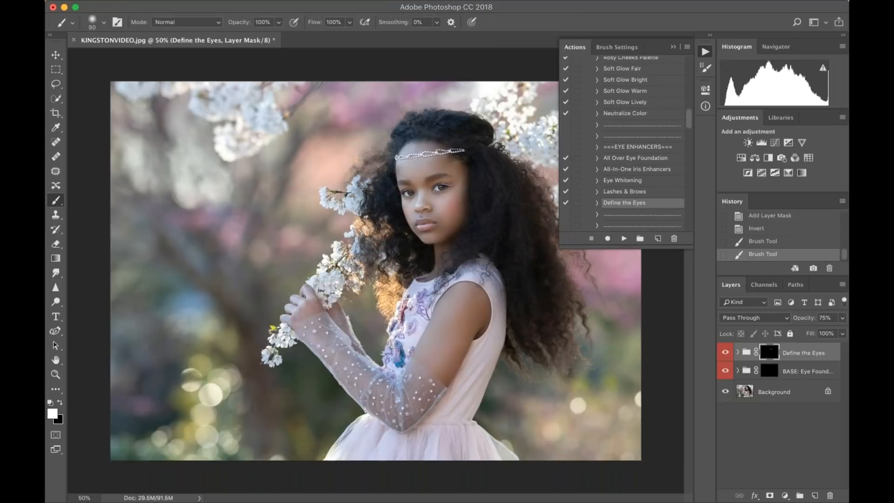
Flatten the eye enhancement layers into the Background and run the Luscious Lips Palette action.
{"action": "scroll", "coordinate": [634, 178], "scroll_direction": "down", "scroll_amount": 3}
{"action": "scroll", "coordinate": [633, 179], "scroll_direction": "down", "scroll_amount": 1}
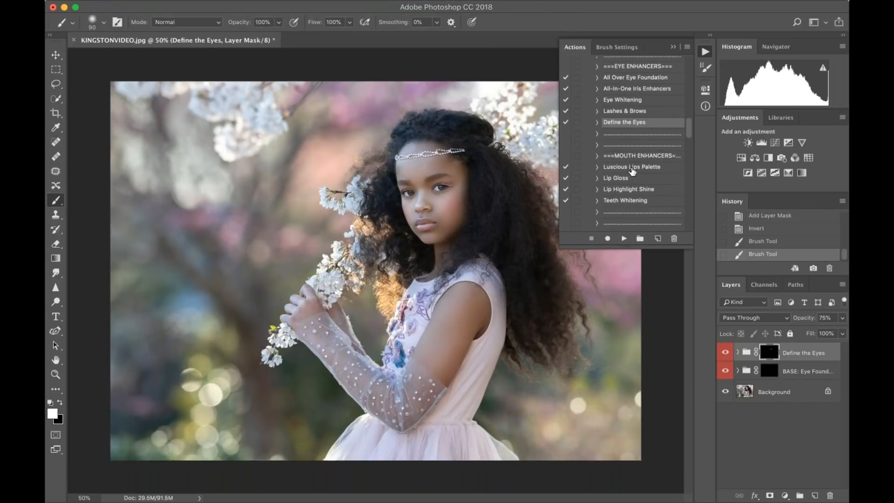
{"action": "key", "text": "super+shift+e"}
{"action": "left_click", "coordinate": [633, 170]}
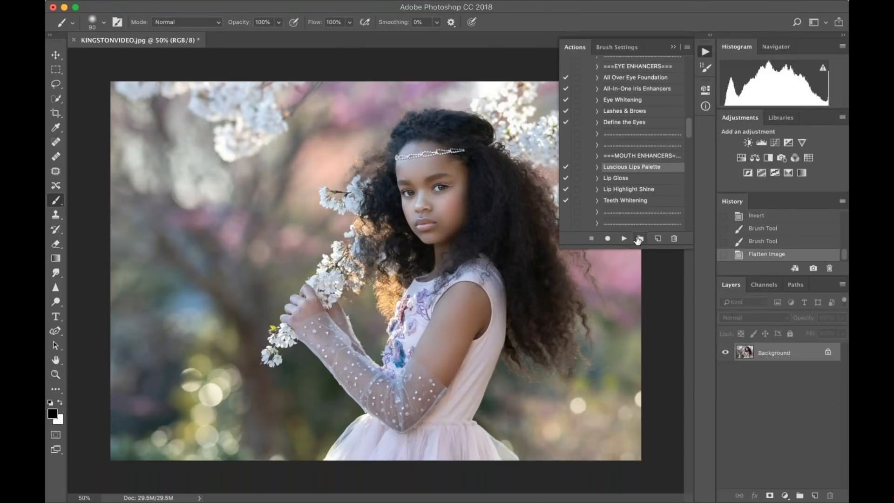
{"action": "left_click", "coordinate": [625, 239]}
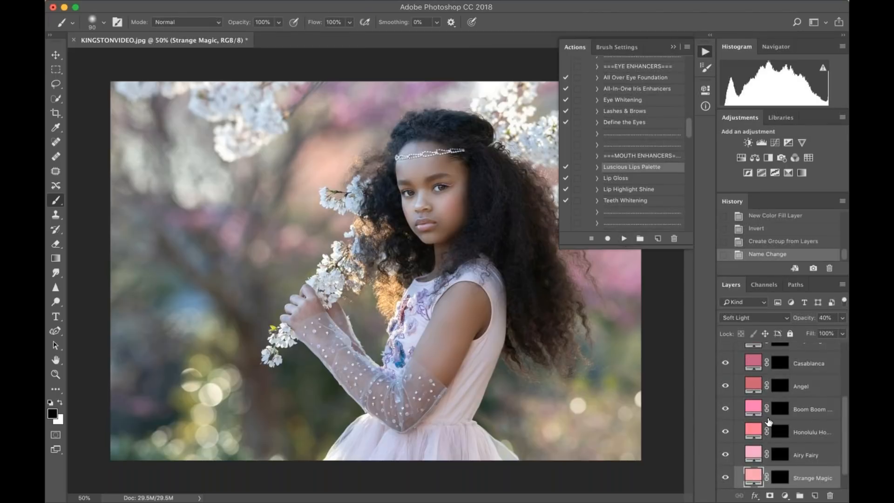
Select the mask of the Angel lip colour layer and make white the foreground colour for painting the lips.
{"action": "scroll", "coordinate": [769, 422], "scroll_direction": "down", "scroll_amount": 3}
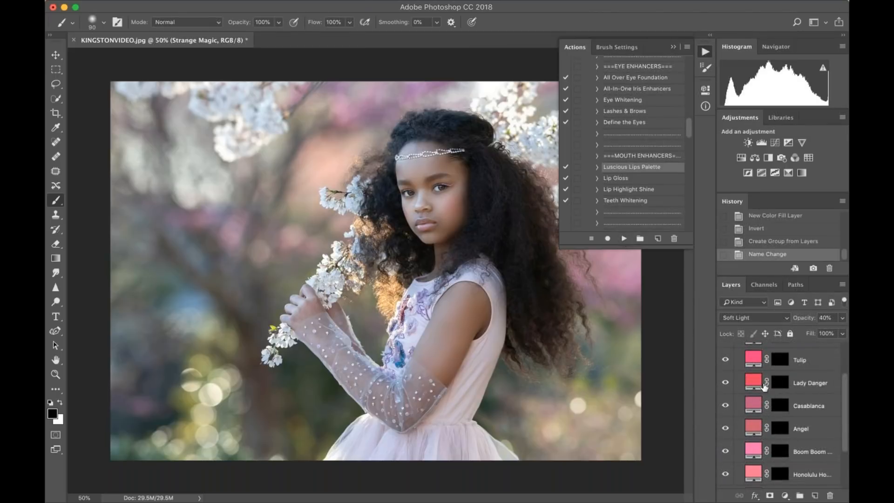
{"action": "key", "text": "super+plus"}
{"action": "key", "text": "super+plus"}
{"action": "scroll", "coordinate": [415, 232], "scroll_direction": "up", "scroll_amount": 3}
{"action": "scroll", "coordinate": [414, 232], "scroll_direction": "right", "scroll_amount": 3}
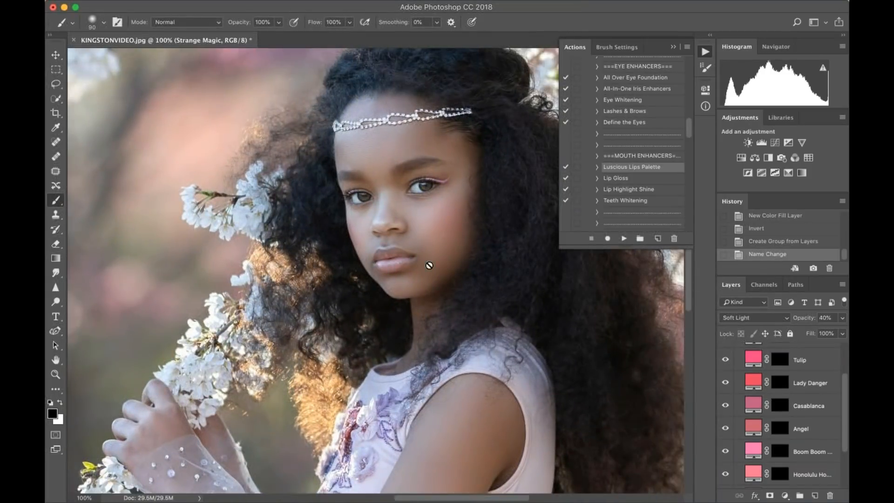
{"action": "left_click", "coordinate": [779, 428]}
{"action": "key", "text": "x"}
{"action": "key", "text": "super+plus"}
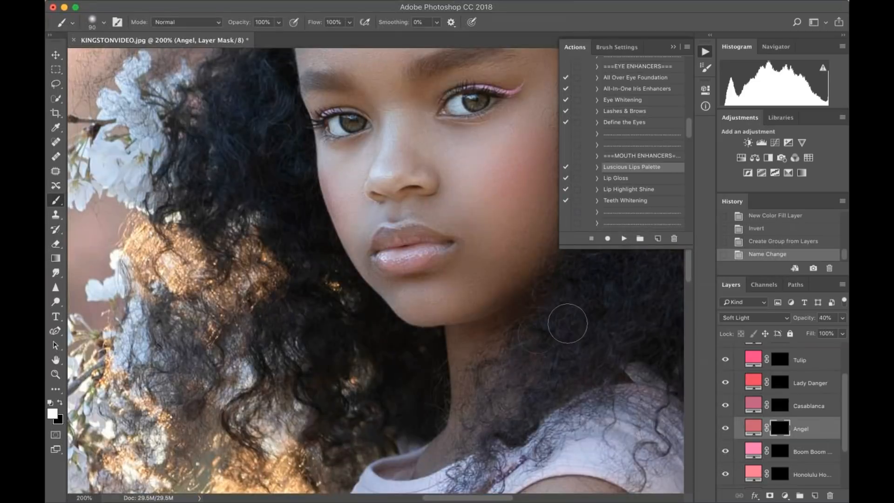
Paint the Angel lip colour over the girl's lips, reducing the brush to 10 pixels for the details.
{"action": "key", "text": "bracketleft"}
{"action": "key", "text": "bracketleft"}
{"action": "key", "text": "bracketleft"}
{"action": "key", "text": "bracketleft"}
{"action": "key", "text": "bracketleft"}
{"action": "left_click_drag", "start_coordinate": [384, 257], "coordinate": [433, 251]}
{"action": "key", "text": "bracketleft"}
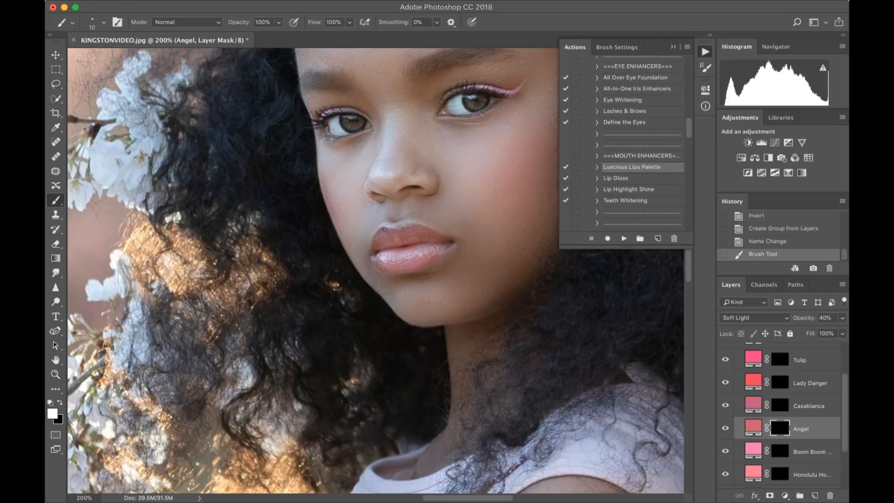
{"action": "left_click", "coordinate": [408, 249]}
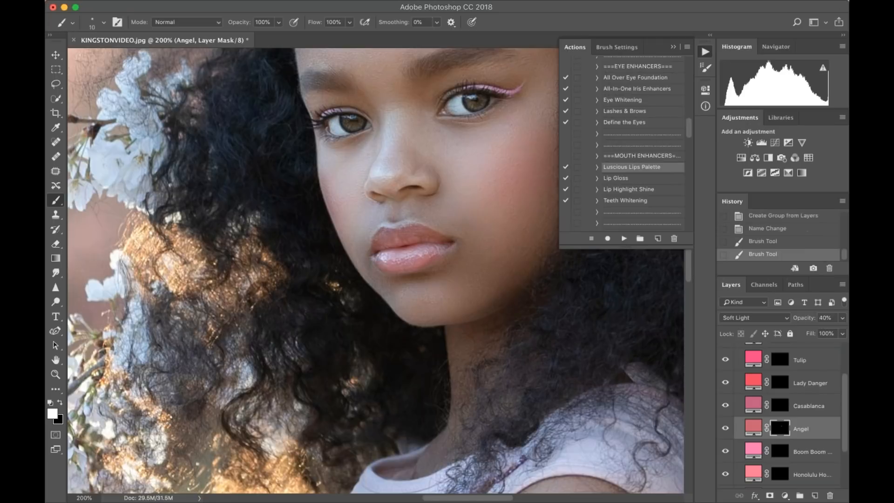
Set the Angel layer's opacity to 29%, compare it hidden and shown, and flatten the image.
{"action": "key", "text": "super+minus"}
{"action": "key", "text": "super+minus"}
{"action": "key", "text": "super+minus"}
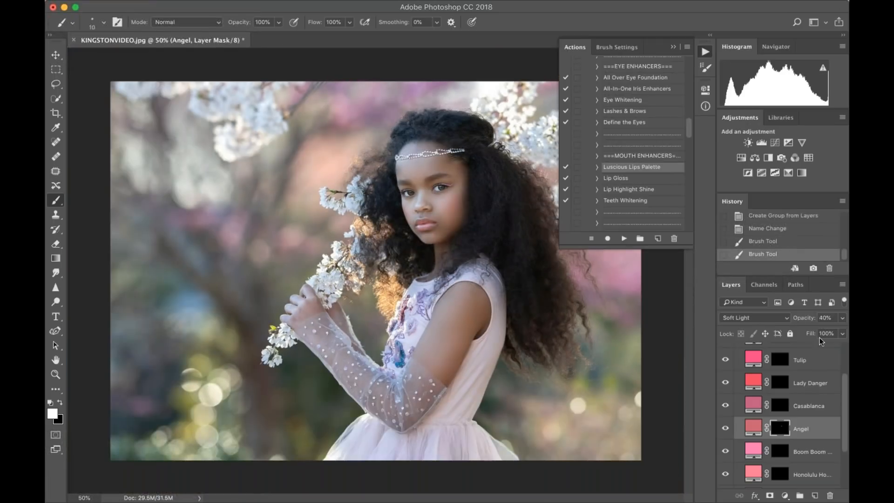
{"action": "left_click", "coordinate": [727, 429]}
{"action": "left_click", "coordinate": [726, 429]}
{"action": "left_click", "coordinate": [842, 318]}
{"action": "left_click_drag", "start_coordinate": [809, 332], "coordinate": [805, 332]}
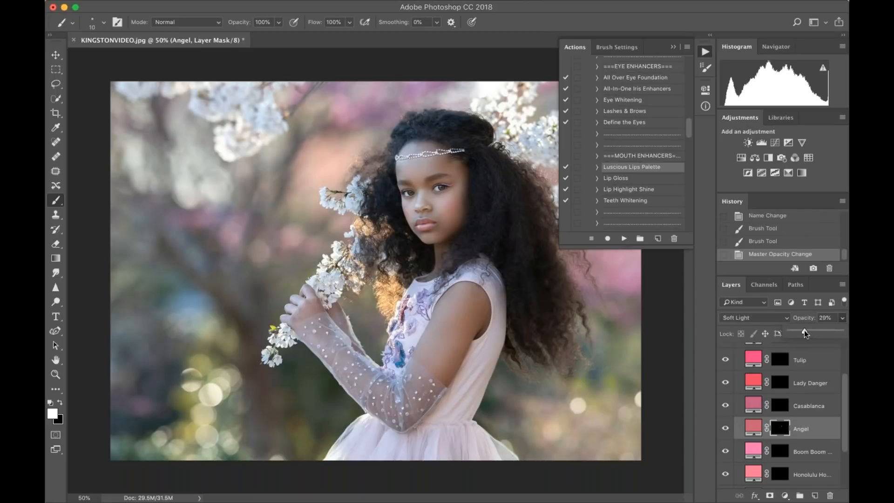
{"action": "left_click", "coordinate": [726, 427]}
{"action": "left_click", "coordinate": [727, 427]}
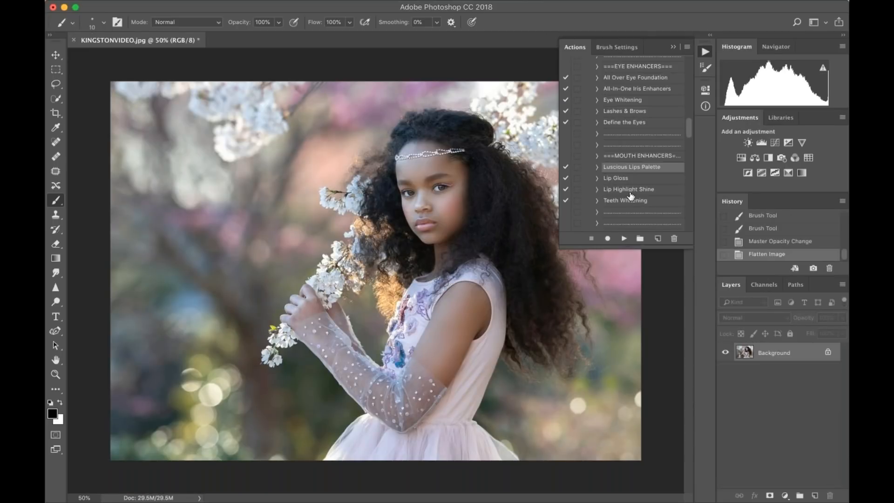
Run the Lip Highlight Shine action and paint the shine over both lips at 50% brush opacity.
{"action": "left_click", "coordinate": [630, 190]}
{"action": "left_click", "coordinate": [624, 240]}
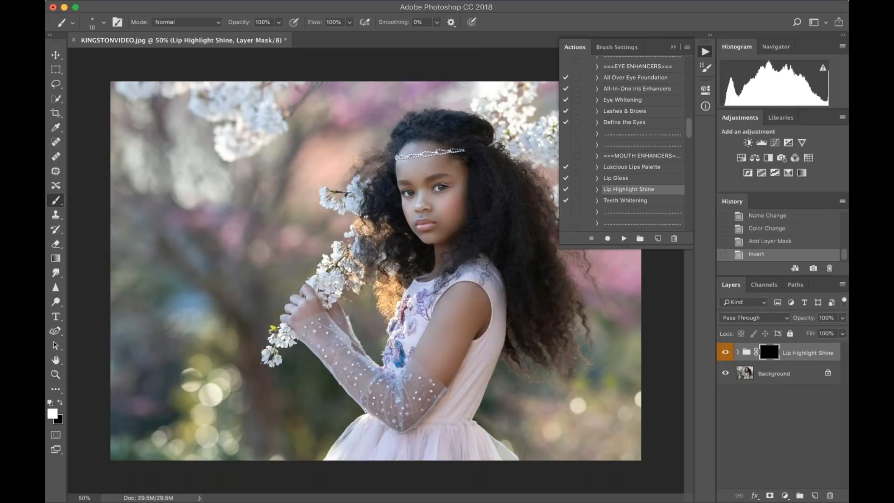
{"action": "scroll", "coordinate": [375, 270], "scroll_direction": "up", "scroll_amount": 5}
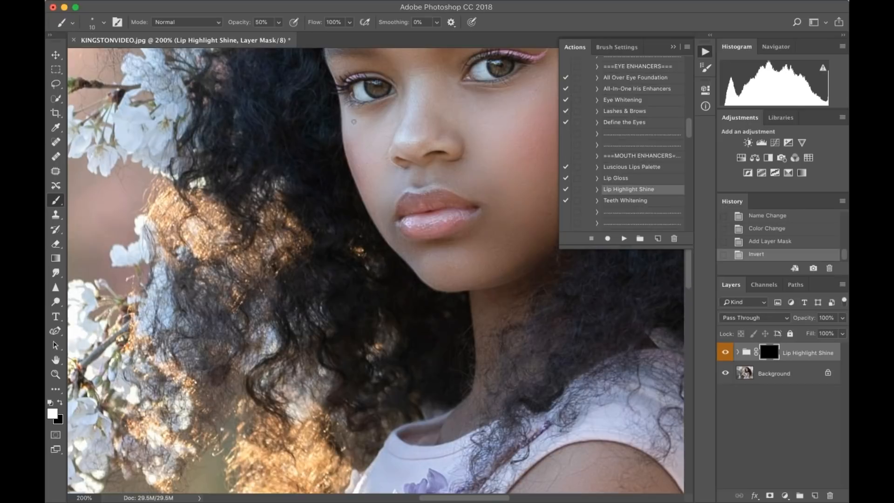
{"action": "left_click_drag", "start_coordinate": [407, 224], "coordinate": [446, 217]}
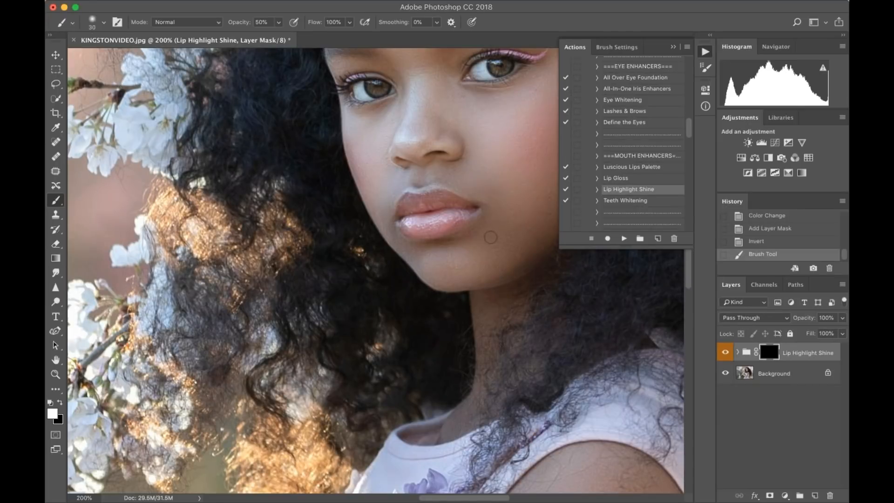
{"action": "left_click", "coordinate": [437, 200]}
{"action": "left_click", "coordinate": [418, 199]}
{"action": "left_click", "coordinate": [420, 199]}
{"action": "key", "text": "super+0"}
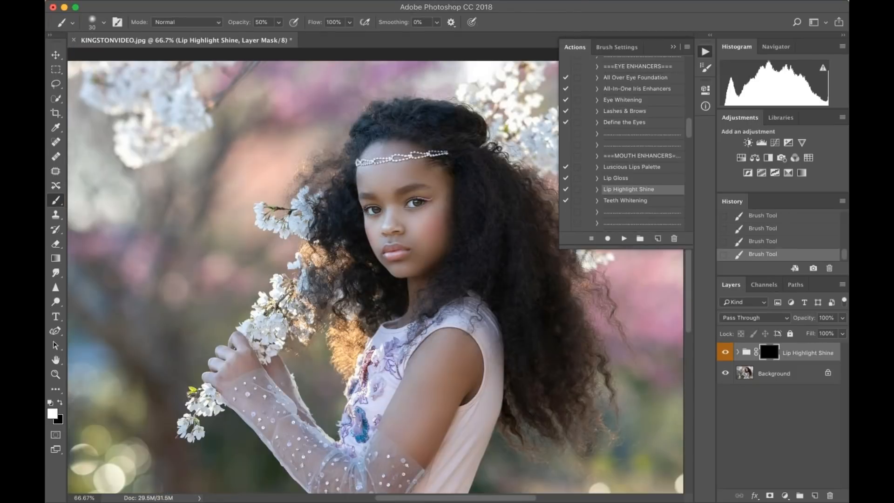
Lower the Lip Highlight Shine group's opacity to just under 50% and flatten the image.
{"action": "left_click", "coordinate": [725, 353]}
{"action": "left_click", "coordinate": [725, 353]}
{"action": "left_click_drag", "start_coordinate": [842, 317], "coordinate": [814, 334]}
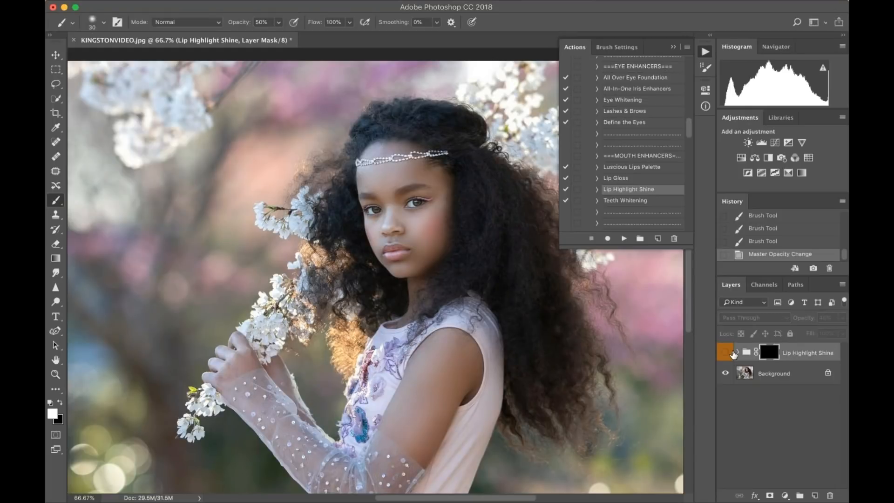
{"action": "scroll", "coordinate": [627, 181], "scroll_direction": "down", "scroll_amount": 3}
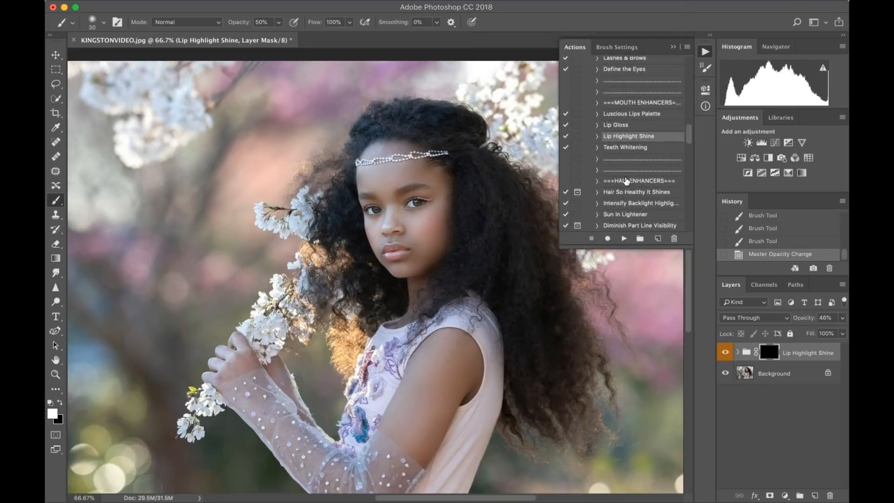
{"action": "key", "text": "super+shift+f"}
Run the Paint Me Pretty action from the All The Things group.
{"action": "scroll", "coordinate": [627, 182], "scroll_direction": "down", "scroll_amount": 2}
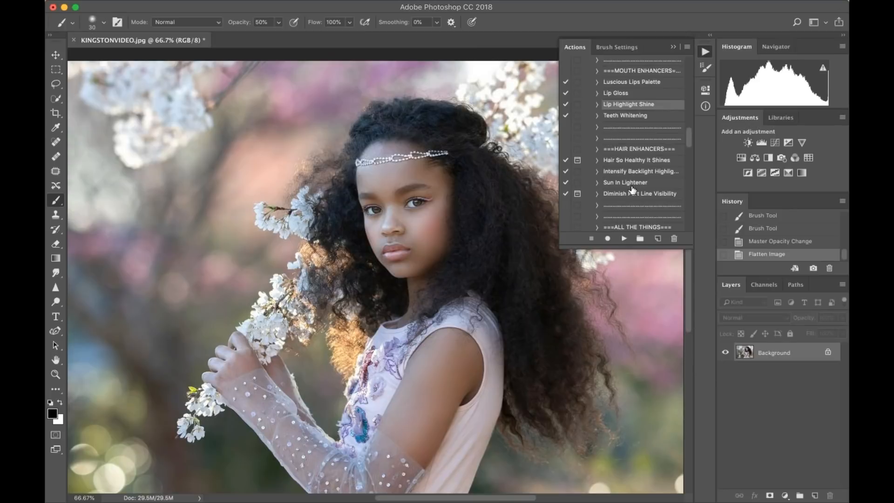
{"action": "scroll", "coordinate": [632, 190], "scroll_direction": "down", "scroll_amount": 2}
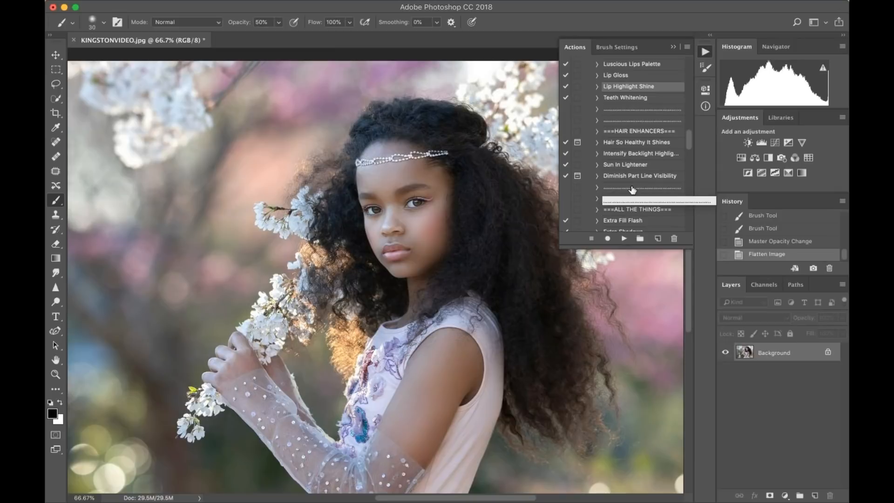
{"action": "scroll", "coordinate": [638, 182], "scroll_direction": "down", "scroll_amount": 2}
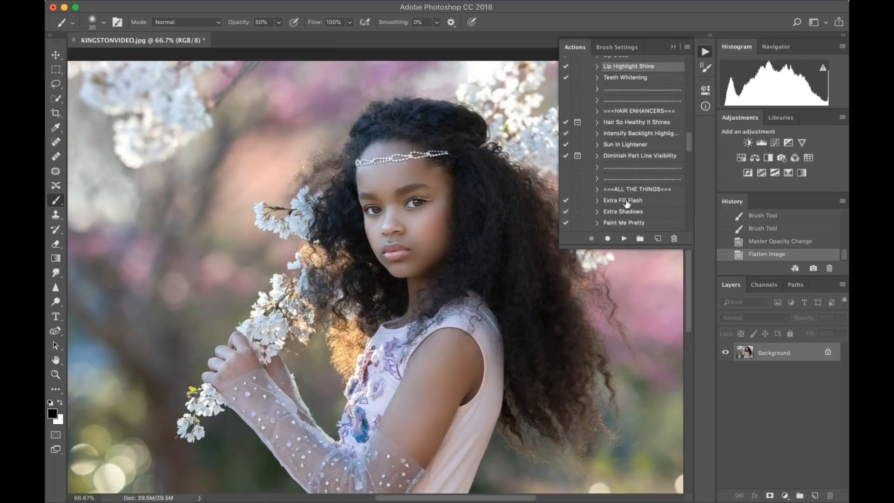
{"action": "scroll", "coordinate": [626, 205], "scroll_direction": "down", "scroll_amount": 1}
{"action": "scroll", "coordinate": [627, 191], "scroll_direction": "down", "scroll_amount": 8}
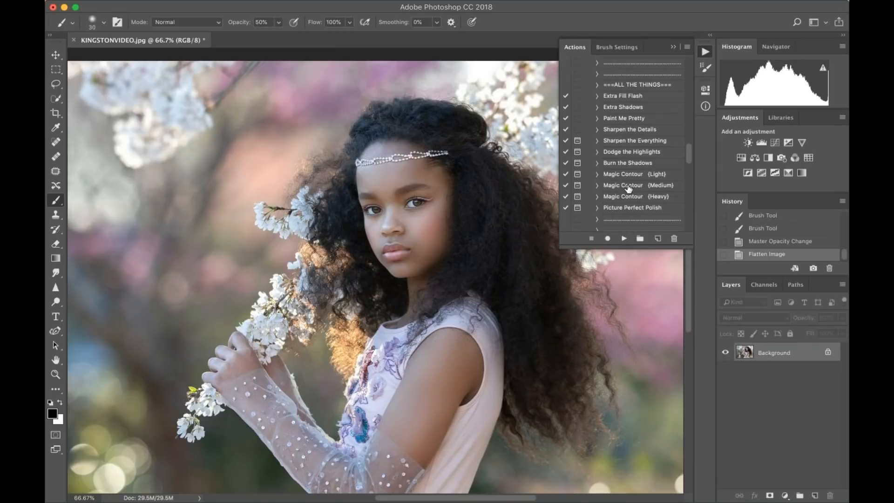
{"action": "left_click", "coordinate": [627, 120]}
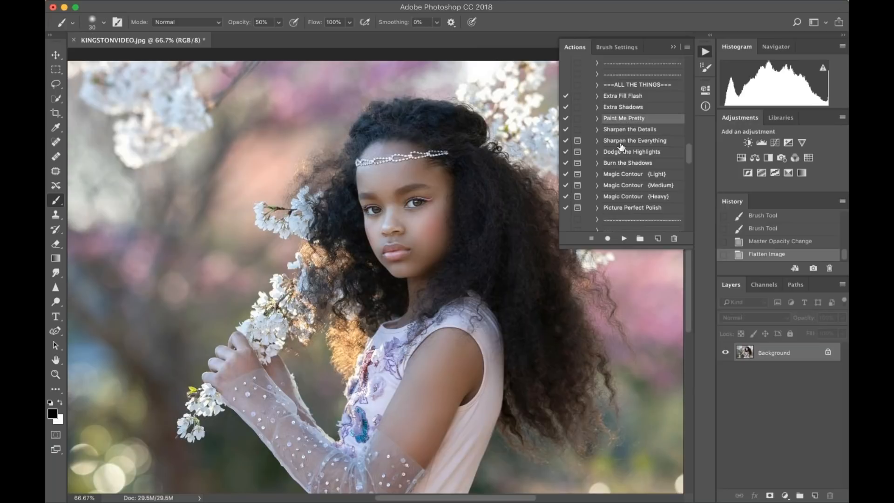
{"action": "left_click", "coordinate": [624, 239]}
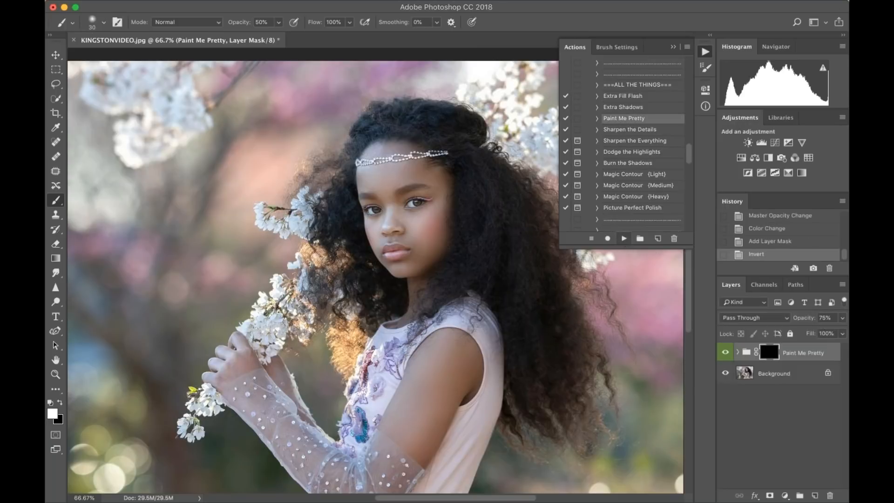
Paint the Paint Me Pretty effect over the face, hair and upper arm with a 600-pixel brush at 100% opacity.
{"action": "key", "text": "bracketright"}
{"action": "key", "text": "bracketright"}
{"action": "key", "text": "bracketright"}
{"action": "key", "text": "bracketright"}
{"action": "key", "text": "bracketright"}
{"action": "key", "text": "bracketright"}
{"action": "key", "text": "bracketright"}
{"action": "key", "text": "bracketright"}
{"action": "key", "text": "bracketright"}
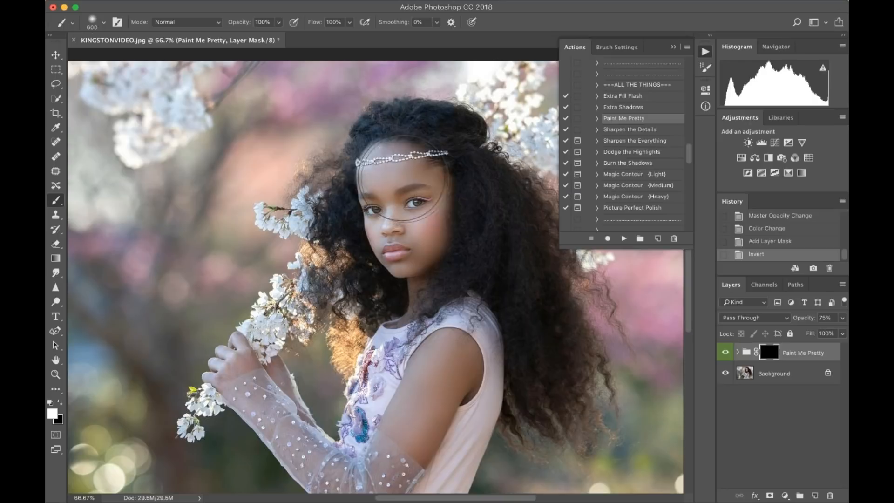
{"action": "mouse_move", "coordinate": [409, 246]}
{"action": "left_mouse_down"}
{"action": "mouse_move", "coordinate": [405, 236]}
{"action": "mouse_move", "coordinate": [503, 256]}
{"action": "left_mouse_up"}
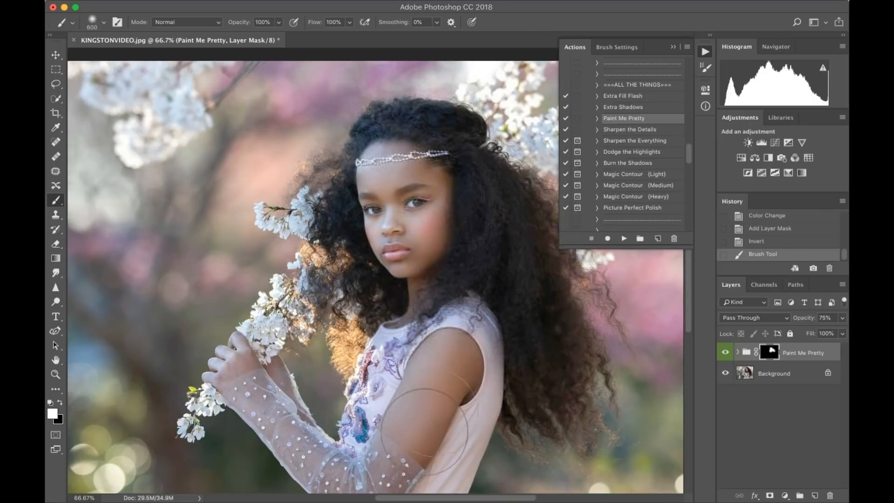
{"action": "left_click_drag", "start_coordinate": [426, 395], "coordinate": [454, 368]}
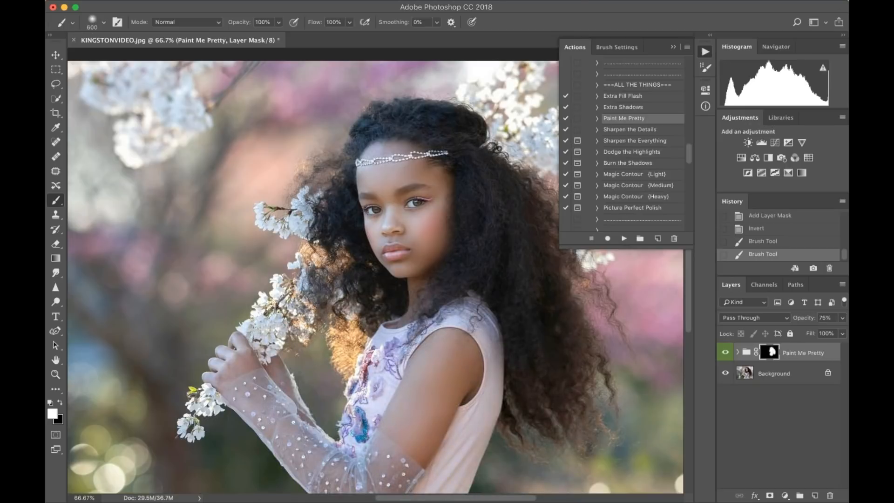
Extend the Paint Me Pretty effect over the sheer-gloved forearm and the blossom background, using an 800-pixel brush for the background.
{"action": "key", "text": "super+minus"}
{"action": "mouse_move", "coordinate": [437, 462]}
{"action": "left_mouse_down"}
{"action": "mouse_move", "coordinate": [421, 424]}
{"action": "mouse_move", "coordinate": [354, 376]}
{"action": "left_mouse_up"}
{"action": "key", "text": "bracketleft"}
{"action": "key", "text": "bracketleft"}
{"action": "key", "text": "bracketleft"}
{"action": "key", "text": "bracketleft"}
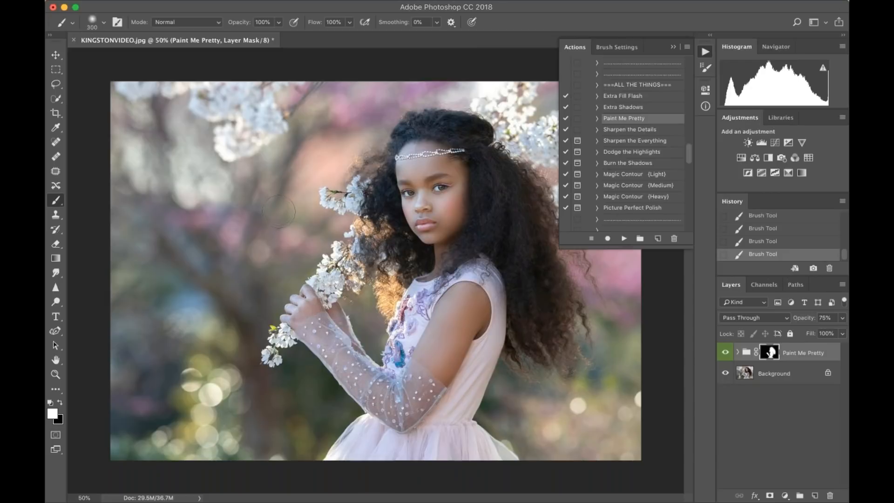
{"action": "key", "text": "bracketright"}
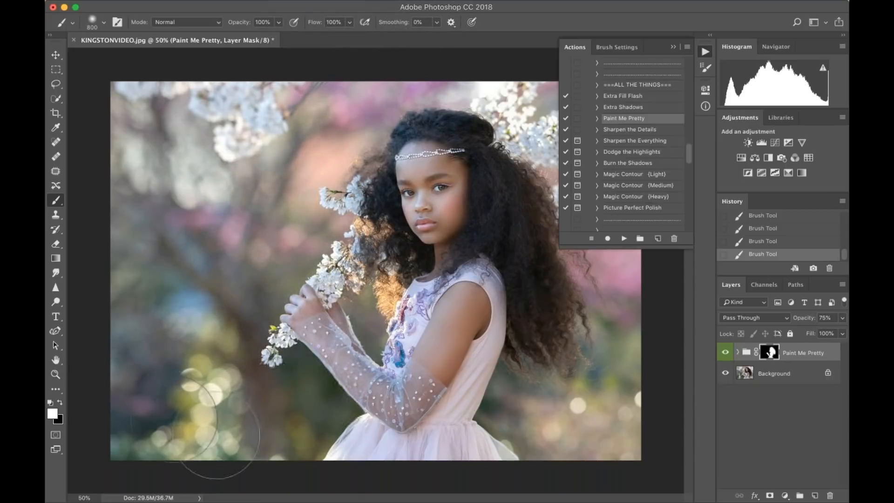
{"action": "mouse_move", "coordinate": [187, 100]}
{"action": "left_mouse_down"}
{"action": "mouse_move", "coordinate": [317, 91]}
{"action": "mouse_move", "coordinate": [374, 71]}
{"action": "mouse_move", "coordinate": [526, 74]}
{"action": "left_mouse_up"}
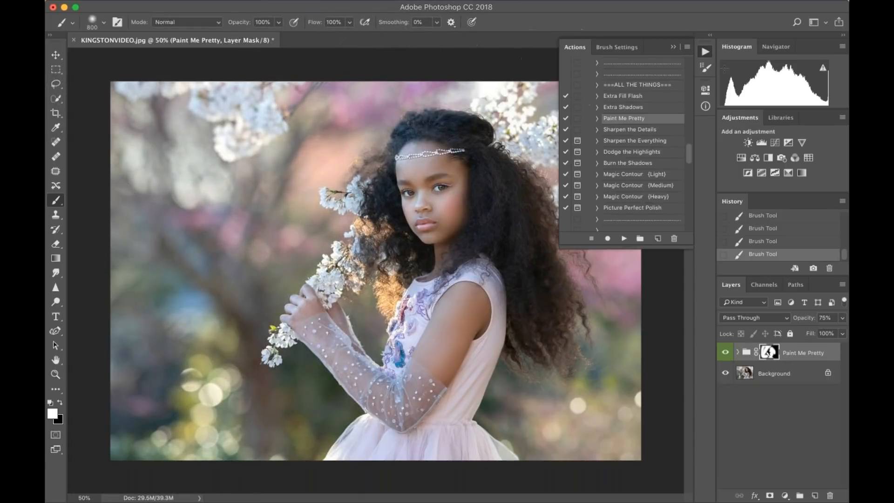
Compare the whole portrait with the Paint Me Pretty group hidden and shown.
{"action": "left_click", "coordinate": [675, 47]}
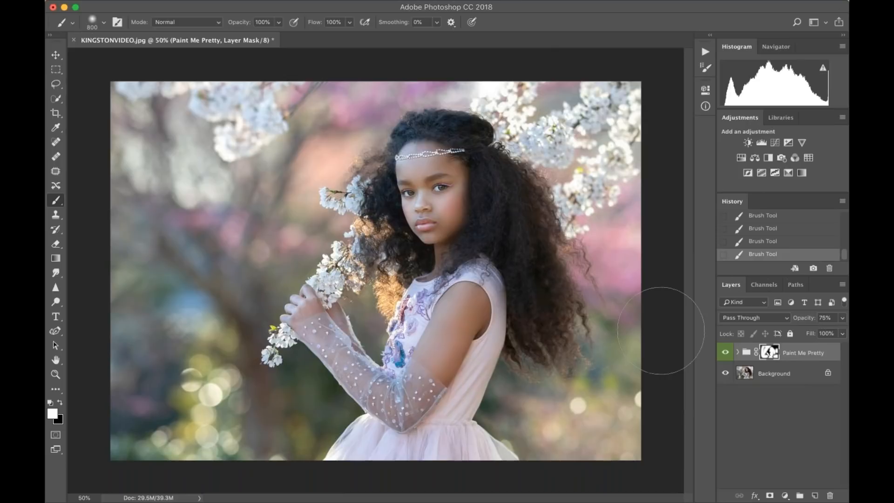
{"action": "key", "text": "super+minus"}
{"action": "key", "text": "super+plus"}
{"action": "key", "text": "super+plus"}
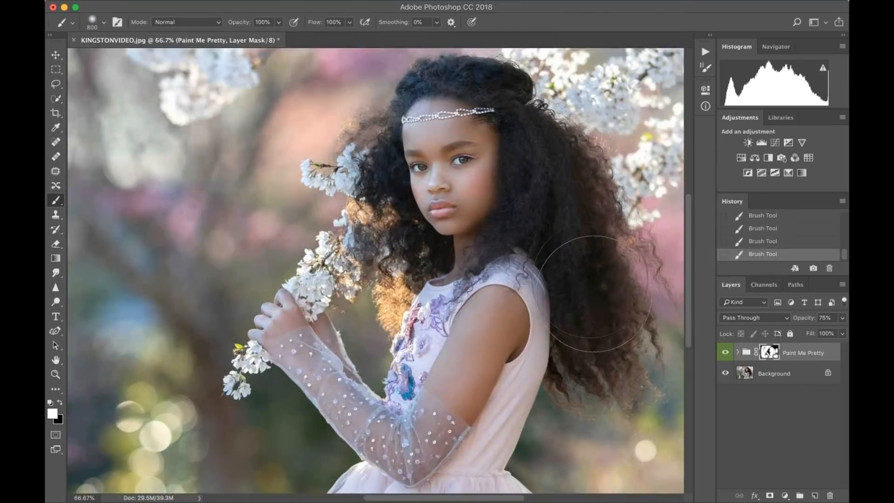
{"action": "scroll", "coordinate": [589, 280], "scroll_direction": "up", "scroll_amount": 2}
{"action": "left_click", "coordinate": [729, 360]}
{"action": "left_click", "coordinate": [728, 360]}
{"action": "left_click", "coordinate": [727, 360]}
{"action": "left_click", "coordinate": [728, 360]}
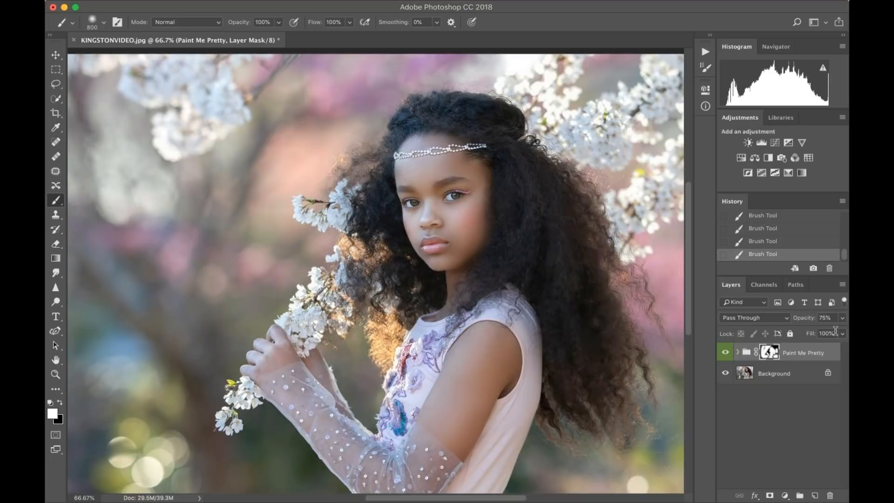
Run the Sharpen the Everything action, allowing it to flatten the image.
{"action": "left_click", "coordinate": [706, 55]}
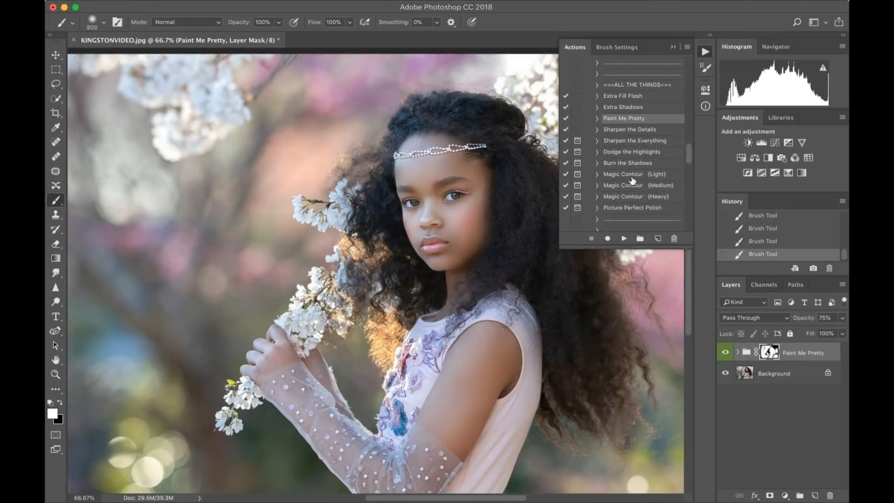
{"action": "left_click", "coordinate": [636, 141]}
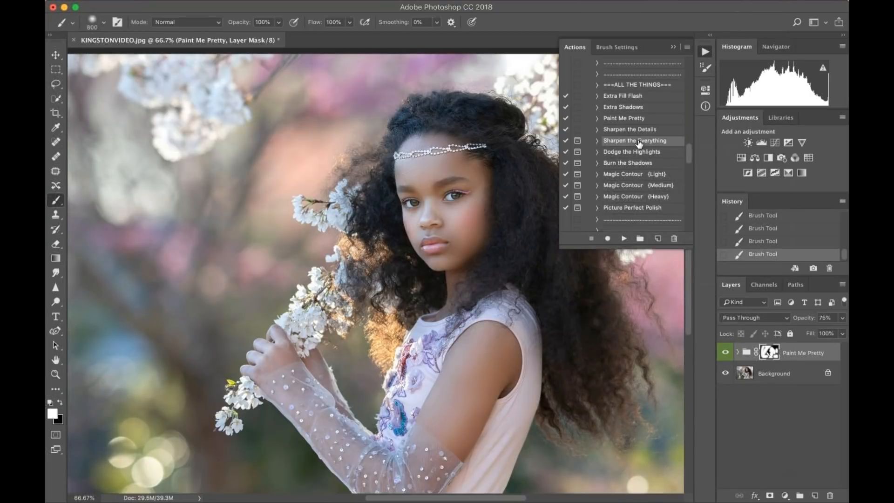
{"action": "left_click", "coordinate": [625, 238]}
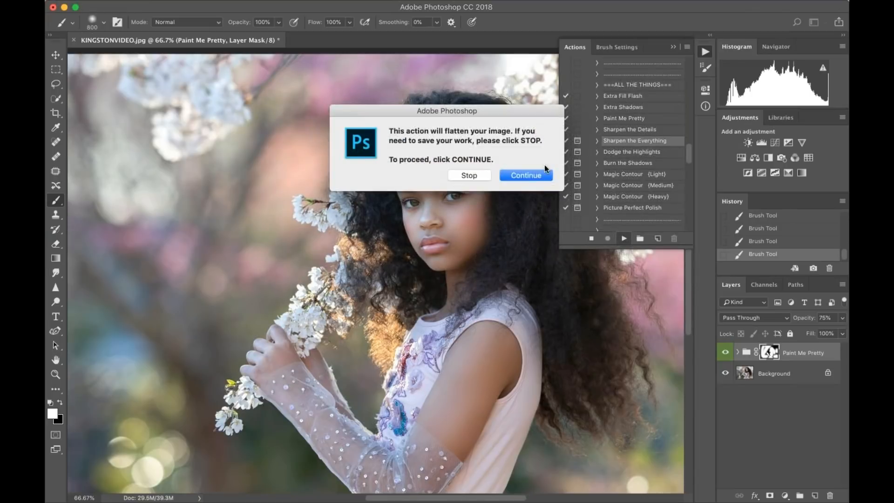
{"action": "left_click", "coordinate": [535, 171]}
Lower the Sharpen the Everything group's opacity to 25% and flatten the image.
{"action": "left_click", "coordinate": [843, 318]}
{"action": "left_click", "coordinate": [803, 330]}
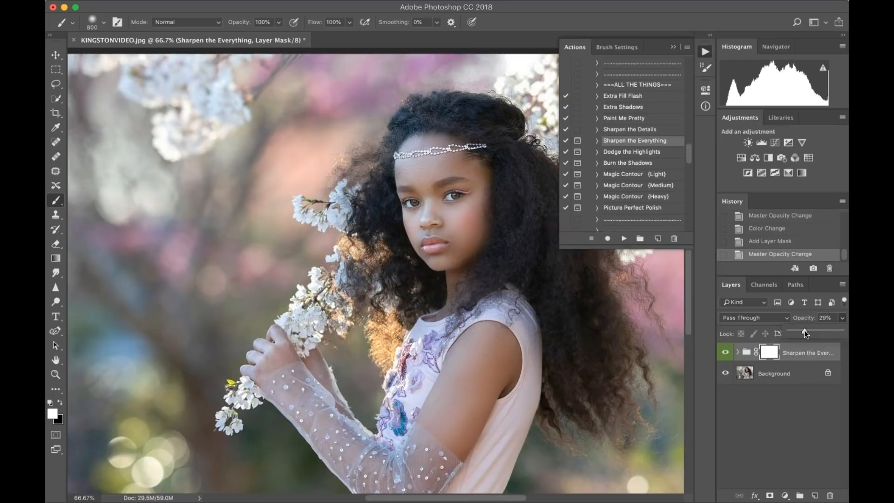
{"action": "left_click_drag", "start_coordinate": [802, 331], "coordinate": [801, 331]}
{"action": "left_click", "coordinate": [653, 197]}
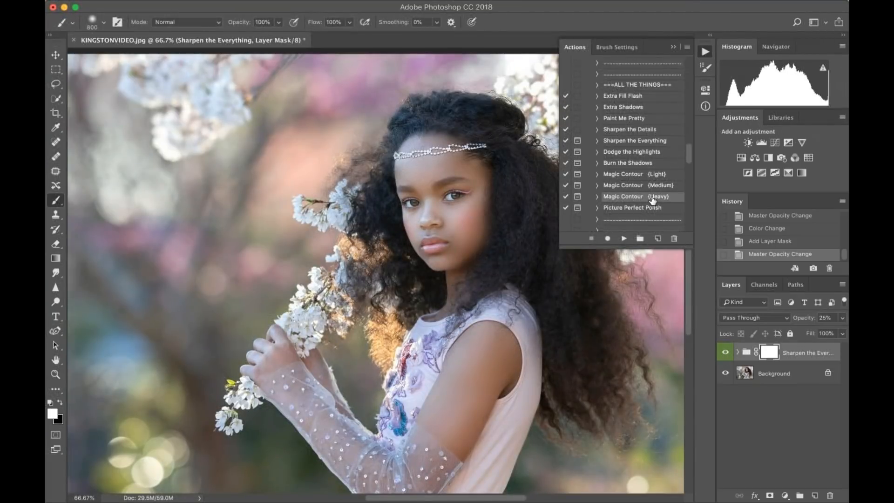
{"action": "key", "text": "super+shift+e"}
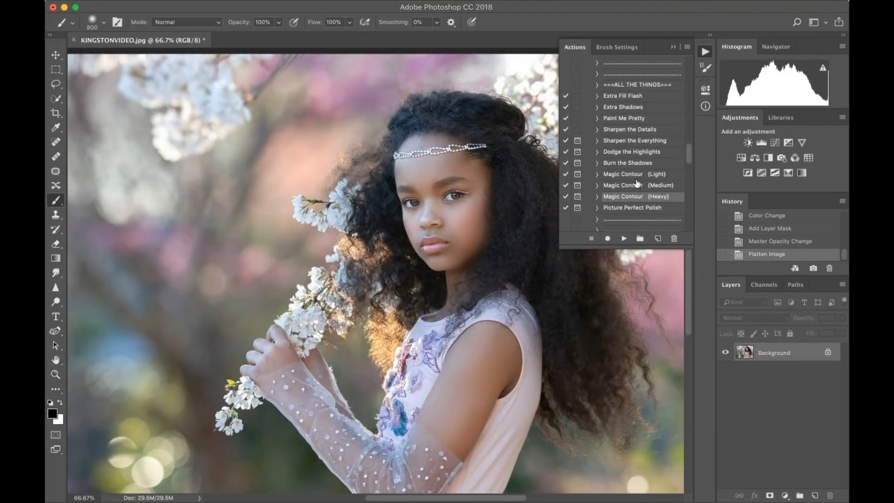
Run the Magic Contour (Medium) action from the All The Things group.
{"action": "left_click", "coordinate": [632, 187]}
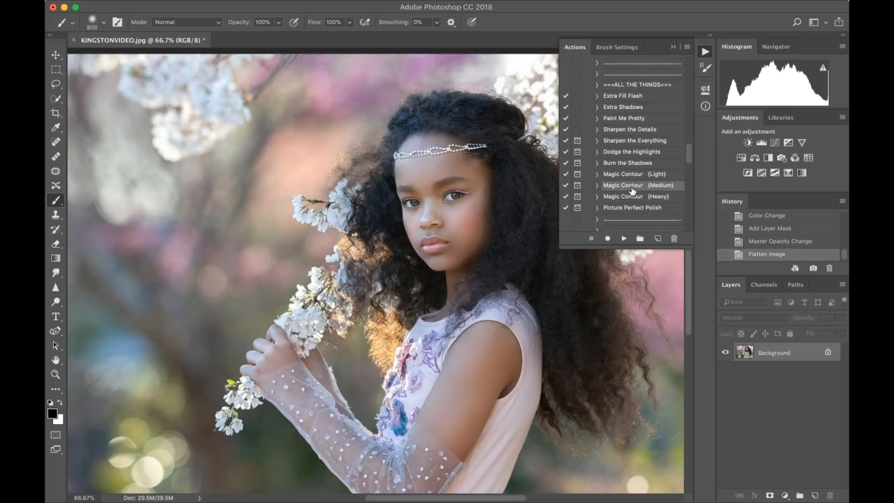
{"action": "left_click", "coordinate": [624, 239]}
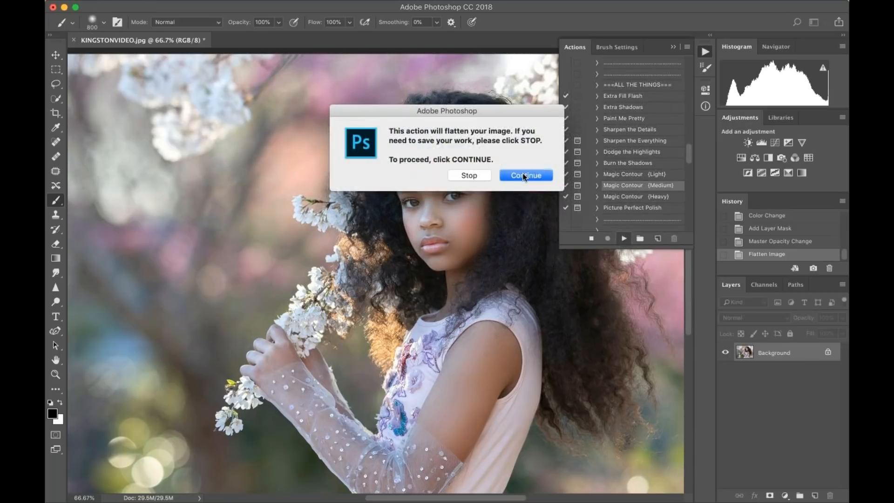
{"action": "key", "text": "Return"}
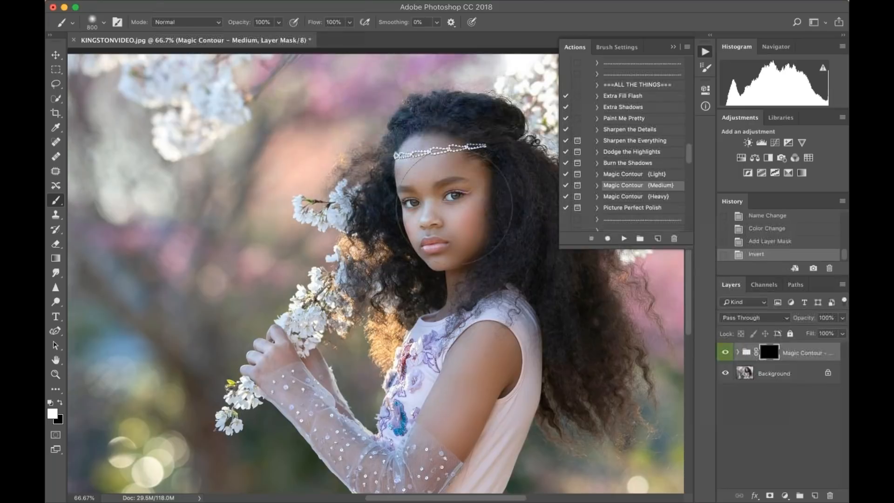
Paint the Magic Contour effect over the girl's face with a 200-pixel white brush on the group's mask.
{"action": "key", "text": "bracketleft"}
{"action": "key", "text": "bracketleft"}
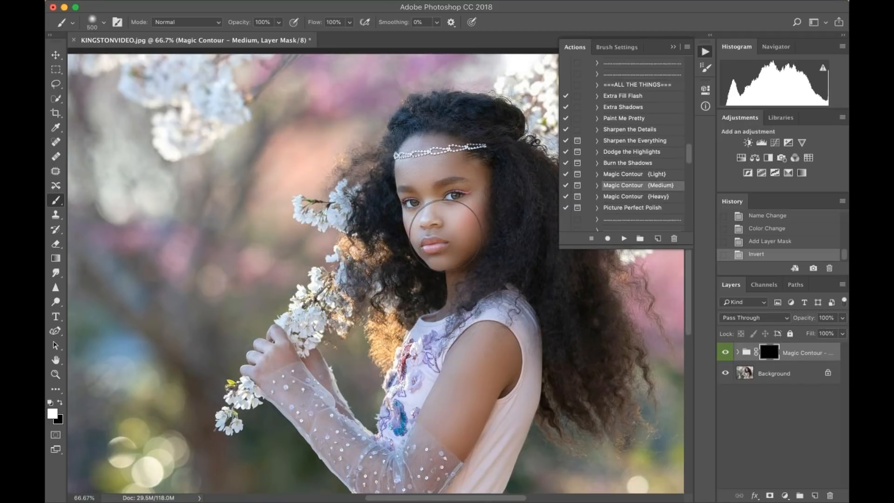
{"action": "key", "text": "bracketleft"}
{"action": "key", "text": "bracketleft"}
{"action": "key", "text": "bracketleft"}
{"action": "mouse_move", "coordinate": [435, 219]}
{"action": "left_mouse_down"}
{"action": "mouse_move", "coordinate": [445, 242]}
{"action": "mouse_move", "coordinate": [436, 240]}
{"action": "mouse_move", "coordinate": [451, 268]}
{"action": "mouse_move", "coordinate": [440, 295]}
{"action": "left_mouse_up"}
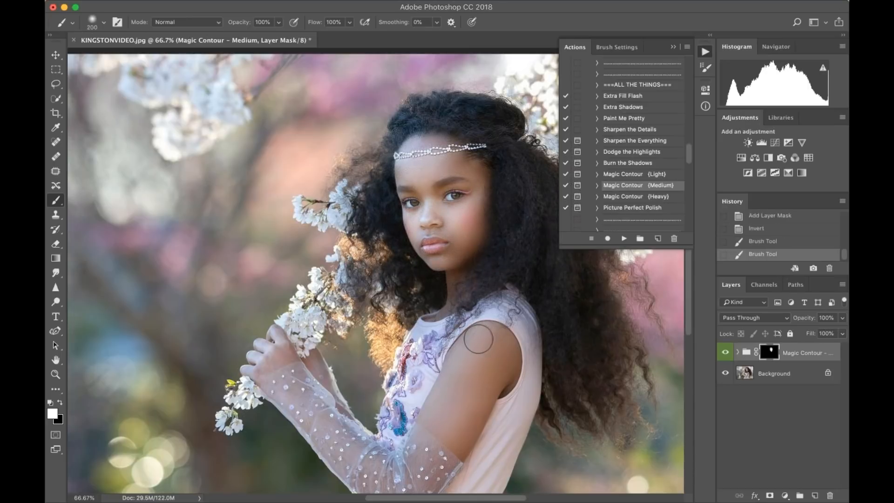
Paint the Magic Contour effect over the upper arm and gloved forearm, reducing the brush to 300 pixels for the forearm.
{"action": "key", "text": "bracketright"}
{"action": "key", "text": "bracketright"}
{"action": "key", "text": "bracketright"}
{"action": "key", "text": "bracketright"}
{"action": "left_click_drag", "start_coordinate": [435, 449], "coordinate": [433, 445]}
{"action": "key", "text": "bracketleft"}
{"action": "key", "text": "bracketleft"}
{"action": "mouse_move", "coordinate": [311, 401]}
{"action": "left_mouse_down"}
{"action": "mouse_move", "coordinate": [277, 360]}
{"action": "mouse_move", "coordinate": [310, 394]}
{"action": "left_mouse_up"}
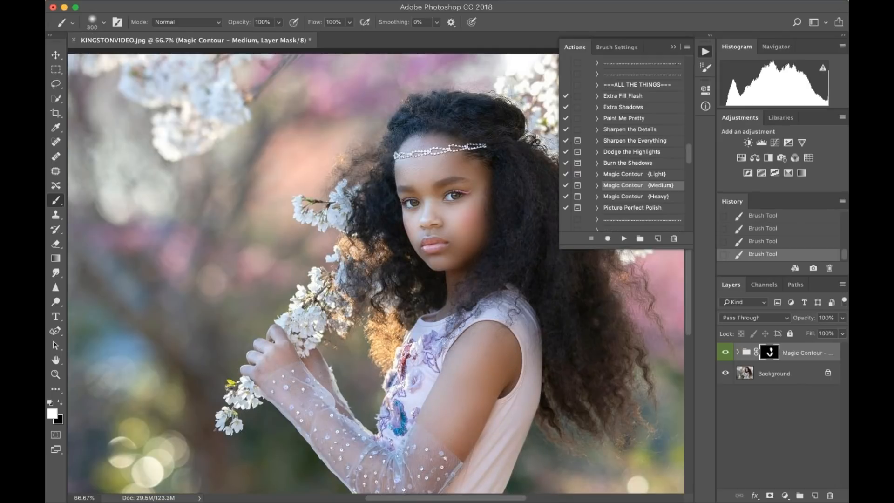
Compare the full portrait with the Magic Contour group hidden and shown.
{"action": "key", "text": "super+minus"}
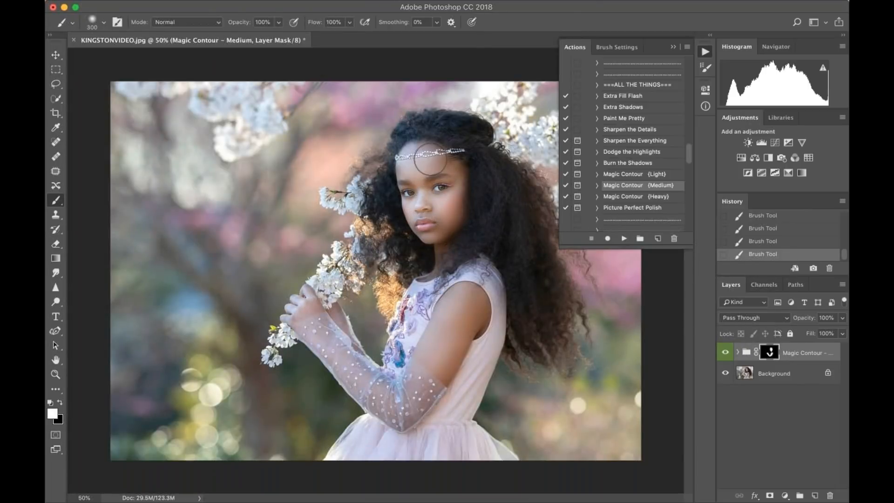
{"action": "left_click", "coordinate": [730, 353]}
{"action": "left_click", "coordinate": [727, 353]}
{"action": "left_click", "coordinate": [727, 353]}
{"action": "left_click", "coordinate": [726, 353]}
{"action": "left_click", "coordinate": [727, 353]}
{"action": "left_click", "coordinate": [726, 353]}
{"action": "left_click", "coordinate": [727, 354]}
{"action": "left_click", "coordinate": [727, 353]}
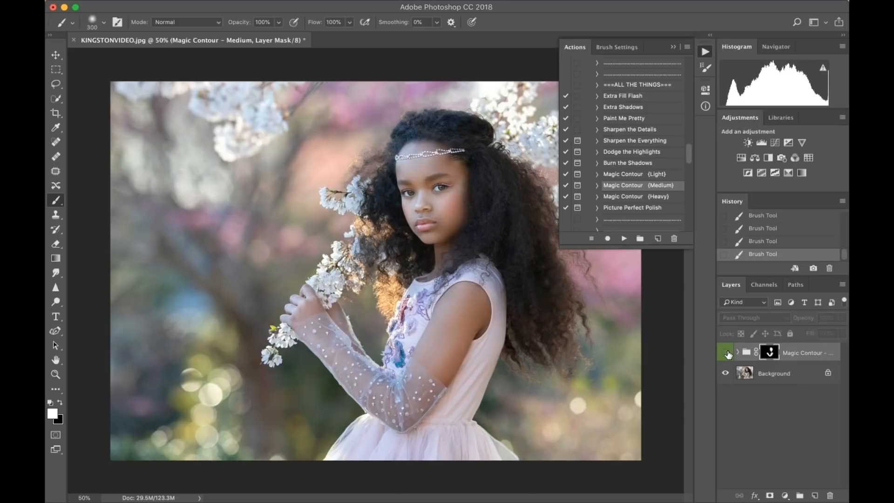
{"action": "left_click", "coordinate": [727, 353]}
Lower the Magic Contour group's opacity to 57%.
{"action": "left_click", "coordinate": [841, 318]}
{"action": "mouse_move", "coordinate": [843, 330]}
{"action": "left_mouse_down"}
{"action": "mouse_move", "coordinate": [819, 330]}
{"action": "mouse_move", "coordinate": [827, 329]}
{"action": "left_mouse_up"}
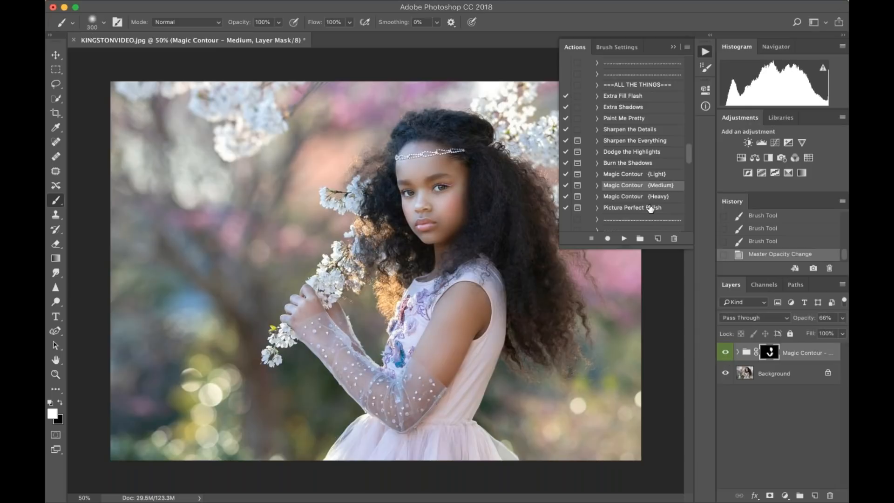
{"action": "left_click", "coordinate": [843, 317]}
{"action": "left_click_drag", "start_coordinate": [821, 330], "coordinate": [818, 329]}
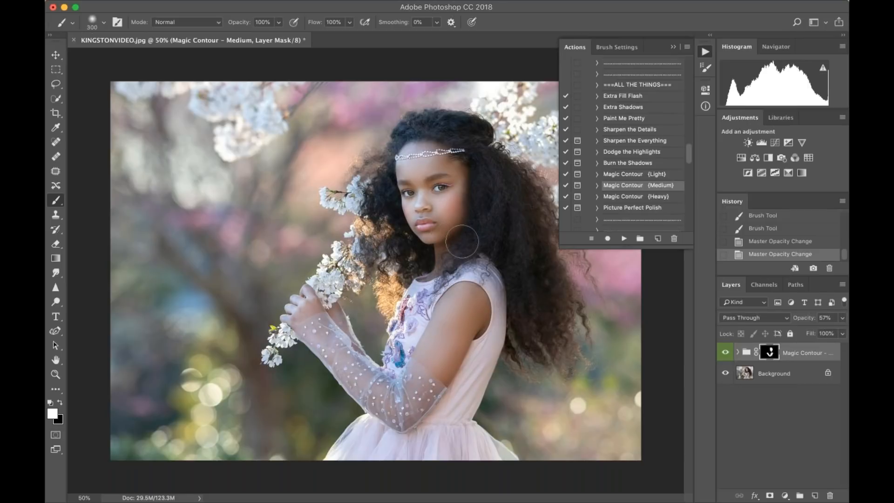
Mask the Magic Contour effect off the neck and the hair beside the cheek with a 250-pixel black brush, and compare before and after.
{"action": "key", "text": "x"}
{"action": "key", "text": "bracketleft"}
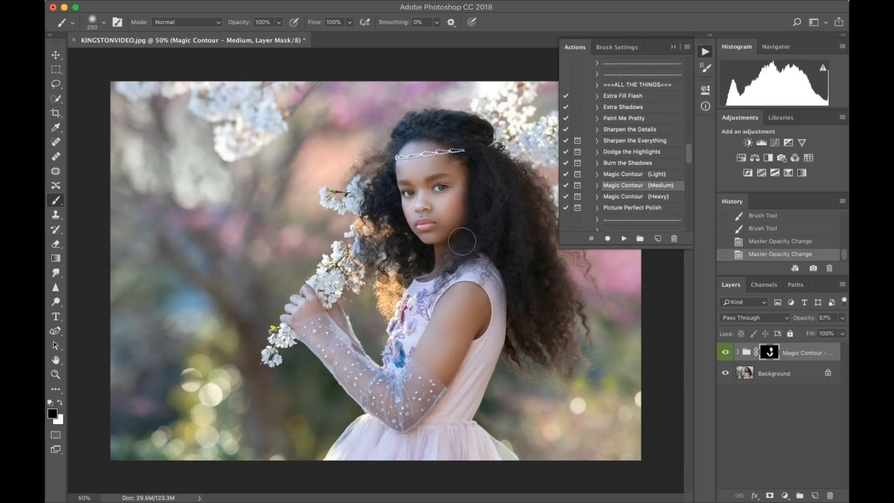
{"action": "left_click_drag", "start_coordinate": [462, 242], "coordinate": [464, 235]}
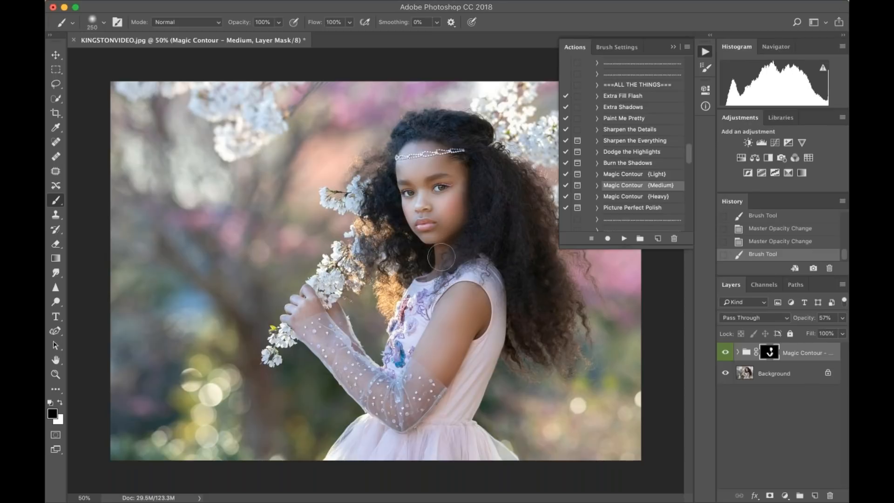
{"action": "left_click_drag", "start_coordinate": [470, 212], "coordinate": [475, 201]}
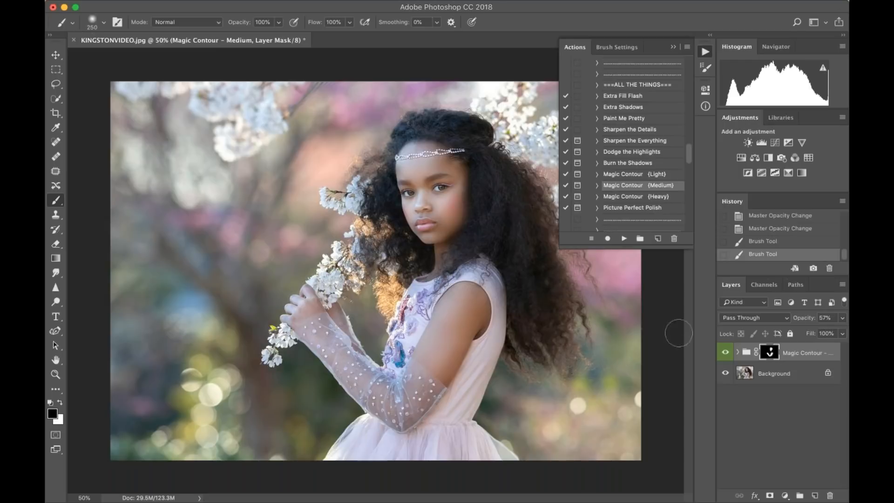
{"action": "left_click", "coordinate": [725, 353]}
{"action": "left_click", "coordinate": [726, 353]}
{"action": "left_click", "coordinate": [727, 353]}
{"action": "left_click", "coordinate": [726, 353]}
{"action": "left_click", "coordinate": [726, 353]}
{"action": "left_click", "coordinate": [726, 353]}
Flatten the image and run the Picture Perfect Polish action.
{"action": "scroll", "coordinate": [651, 186], "scroll_direction": "down", "scroll_amount": 1}
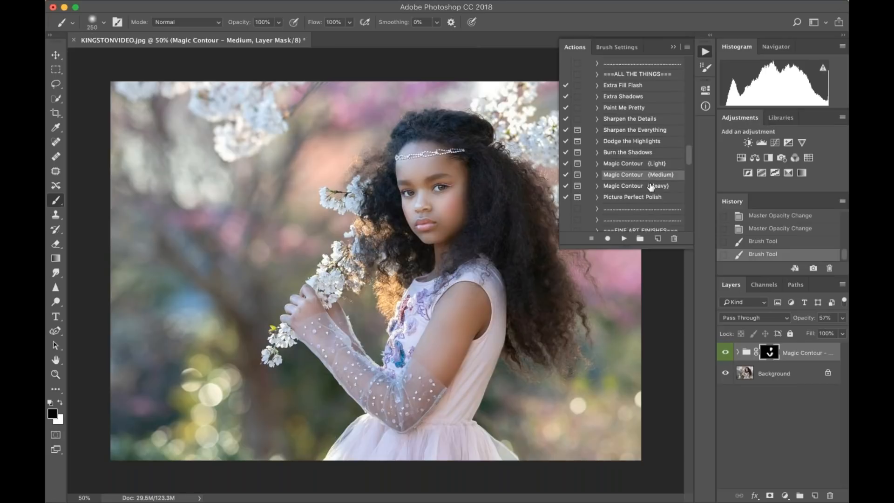
{"action": "key", "text": "super+shift+e"}
{"action": "left_click", "coordinate": [636, 199]}
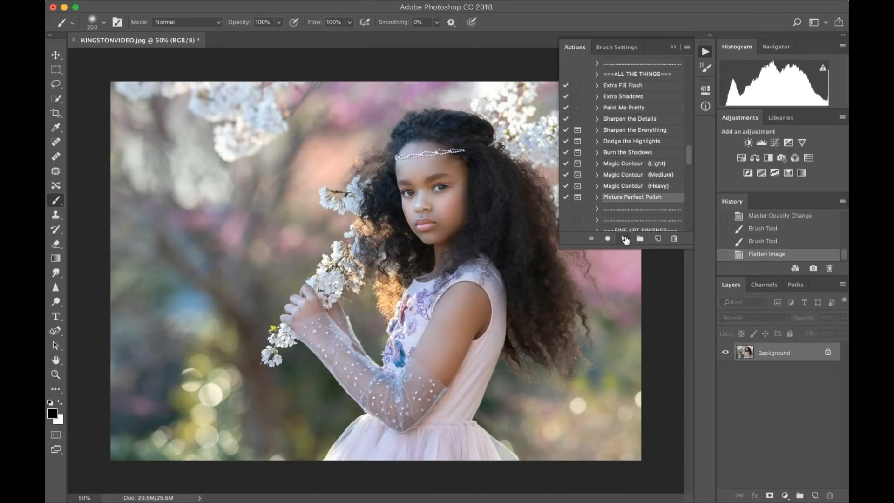
{"action": "left_click", "coordinate": [624, 238]}
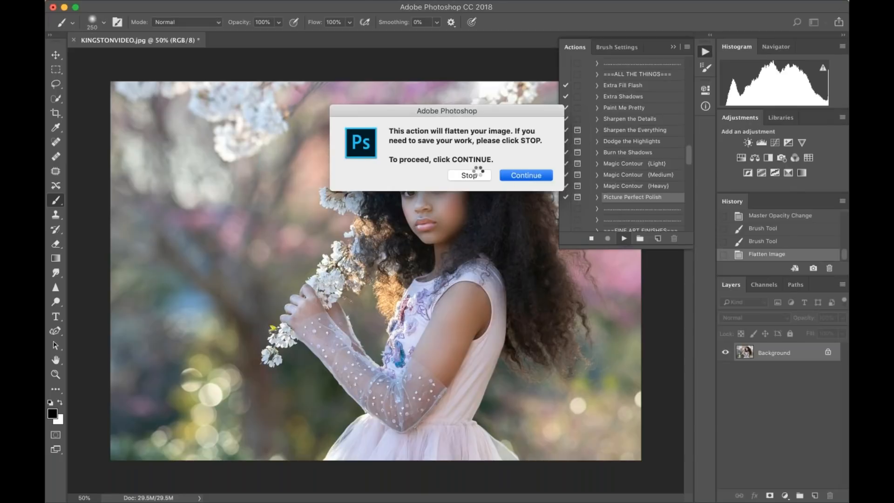
Compare the Picture Perfect Polish layer on and off, lower its opacity, and flatten the image.
{"action": "left_click", "coordinate": [729, 356]}
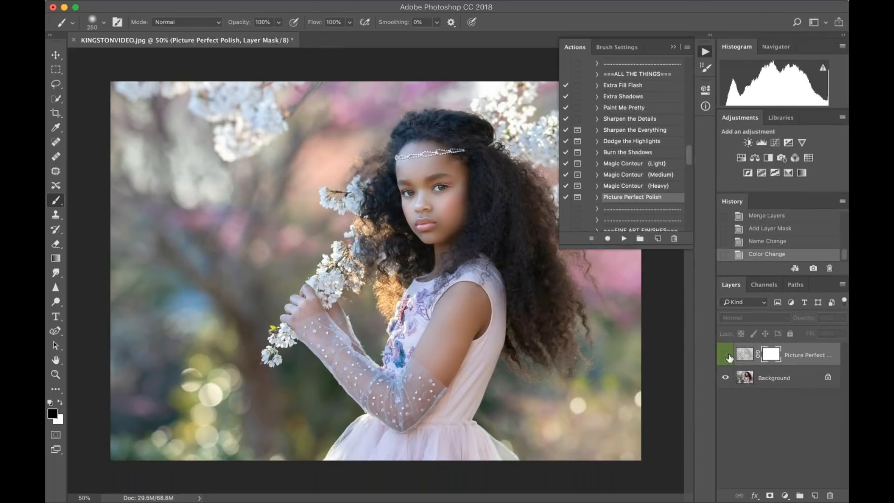
{"action": "left_click", "coordinate": [729, 356]}
{"action": "left_click", "coordinate": [725, 355]}
{"action": "left_click", "coordinate": [725, 355]}
{"action": "left_click", "coordinate": [842, 318]}
{"action": "left_click_drag", "start_coordinate": [830, 328], "coordinate": [830, 328]}
{"action": "left_click", "coordinate": [725, 356]}
{"action": "left_click", "coordinate": [726, 360]}
{"action": "key", "text": "super+shift+e"}
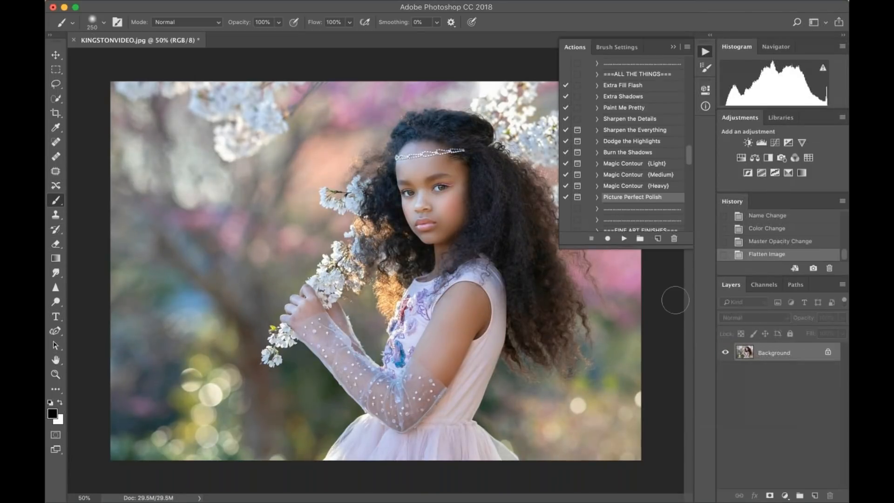
Run the Glamorous action from the Fine Art Finishes group, allowing it to flatten the image.
{"action": "scroll", "coordinate": [643, 208], "scroll_direction": "down", "scroll_amount": 5}
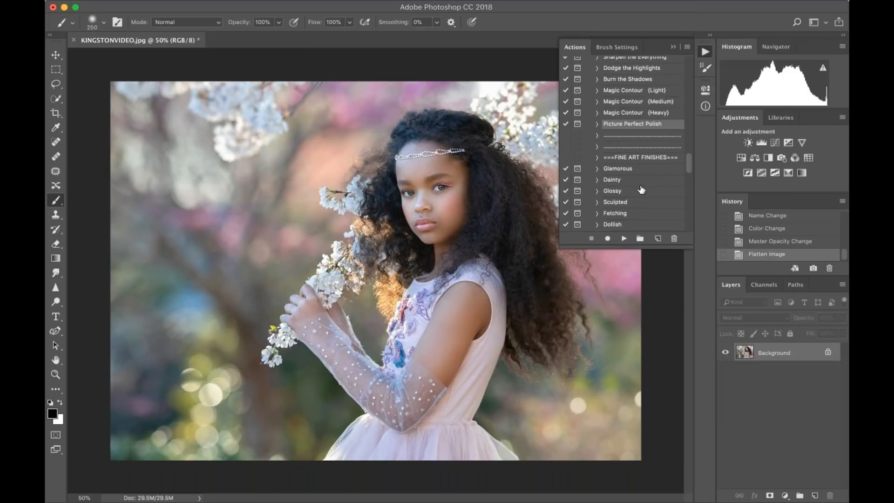
{"action": "left_click", "coordinate": [616, 169]}
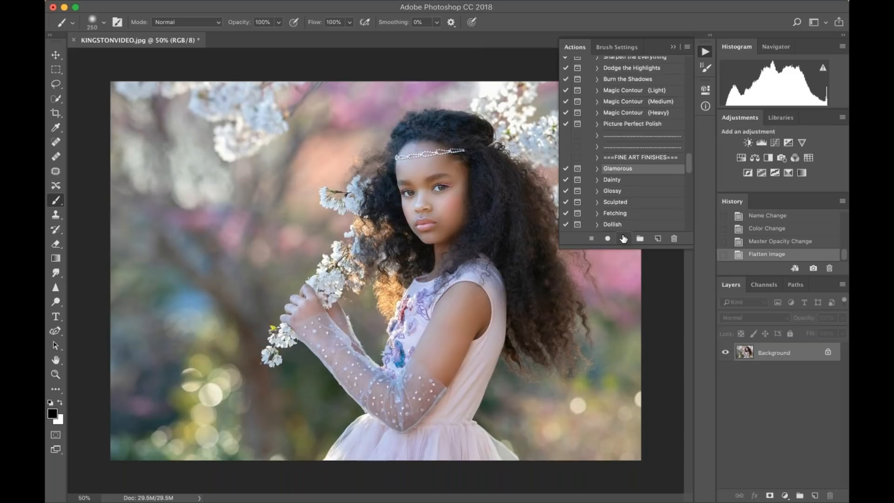
{"action": "left_click", "coordinate": [623, 238]}
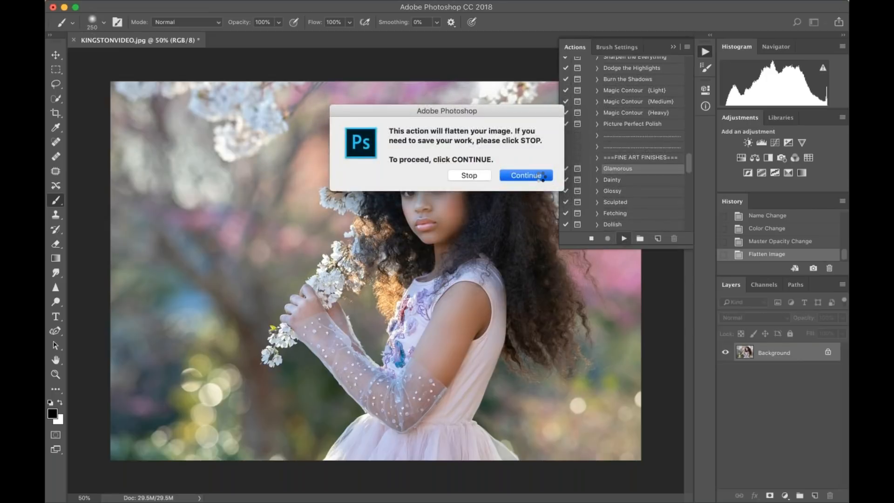
{"action": "left_click", "coordinate": [542, 177]}
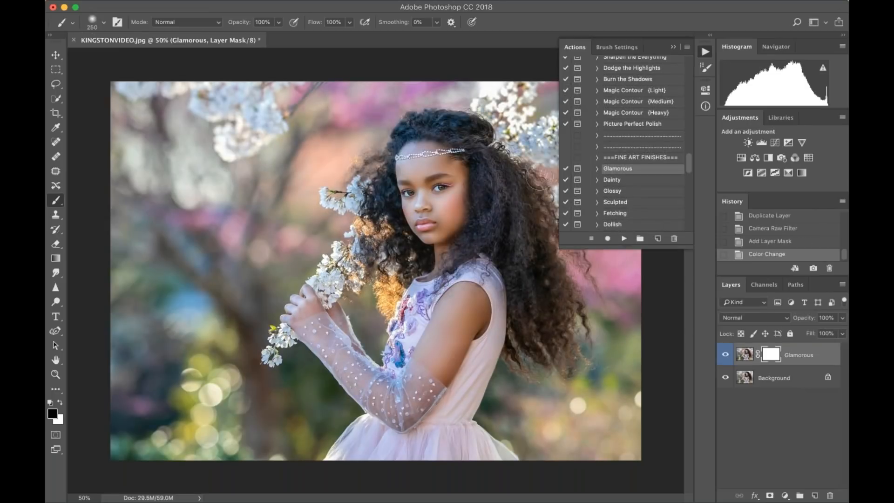
Compare the Glamorous layer on and off and lower its opacity to 47%.
{"action": "left_click", "coordinate": [726, 355]}
{"action": "left_click", "coordinate": [726, 356]}
{"action": "left_click", "coordinate": [725, 355]}
{"action": "left_click", "coordinate": [725, 355]}
{"action": "left_click", "coordinate": [843, 318]}
{"action": "left_click", "coordinate": [815, 330]}
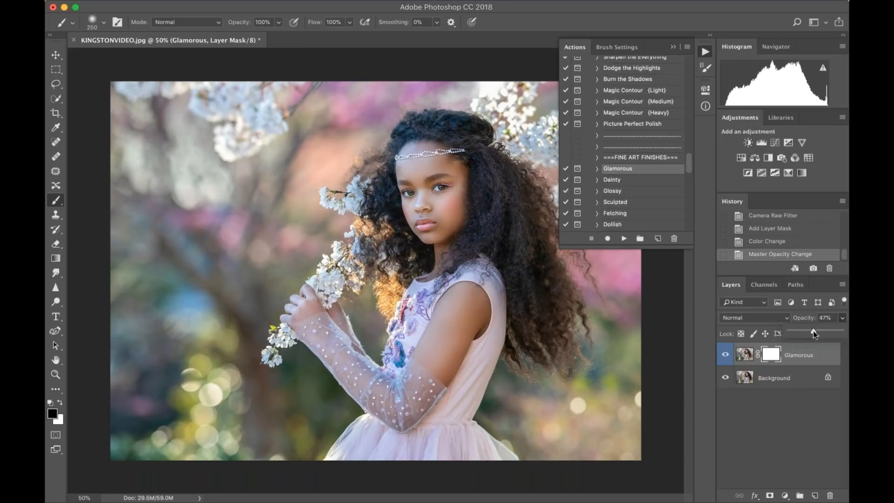
Compare the portrait with and without the Glamorous layer and leave that layer hidden.
{"action": "left_click", "coordinate": [725, 355]}
{"action": "left_click", "coordinate": [725, 355]}
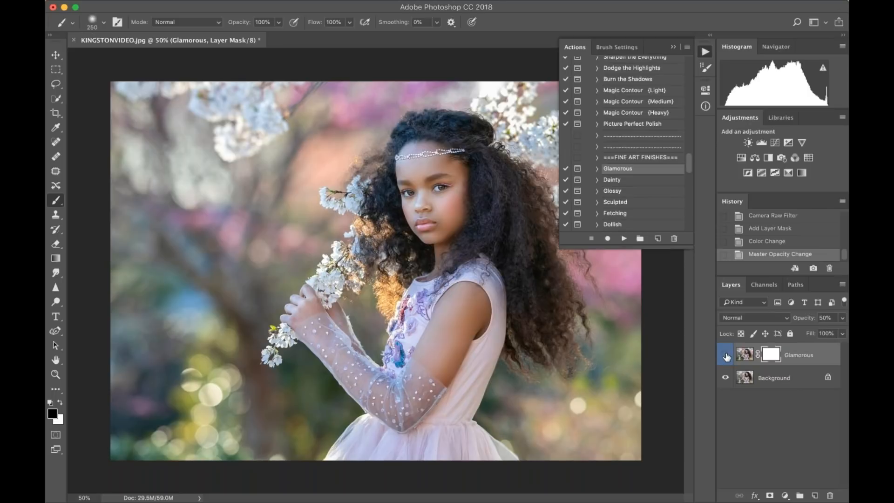
{"action": "left_click", "coordinate": [725, 355]}
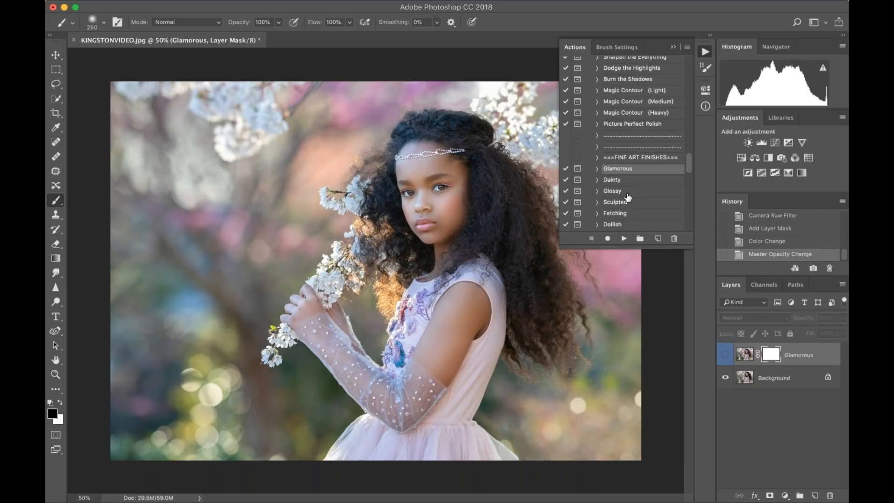
Run the Sculpted fine art finish action, allowing it to flatten the image, and hide the resulting layer.
{"action": "scroll", "coordinate": [628, 198], "scroll_direction": "down", "scroll_amount": 1}
{"action": "left_click", "coordinate": [624, 195]}
{"action": "left_click", "coordinate": [624, 239]}
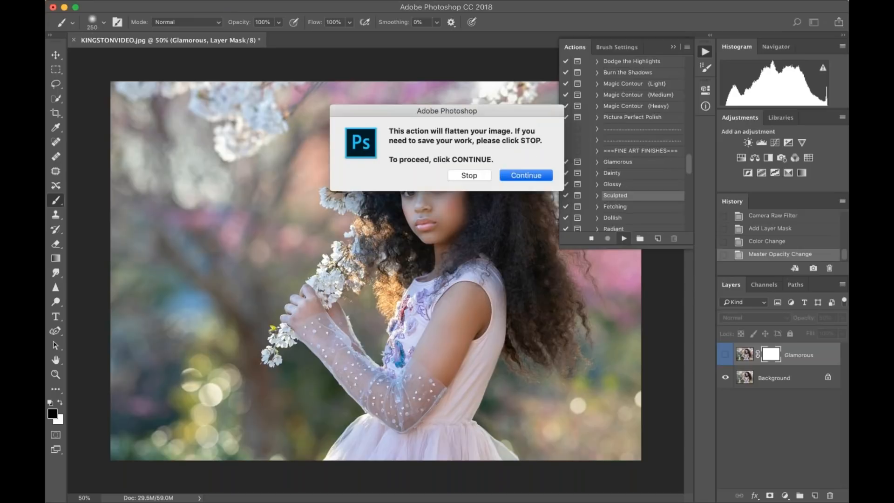
{"action": "left_click", "coordinate": [526, 175]}
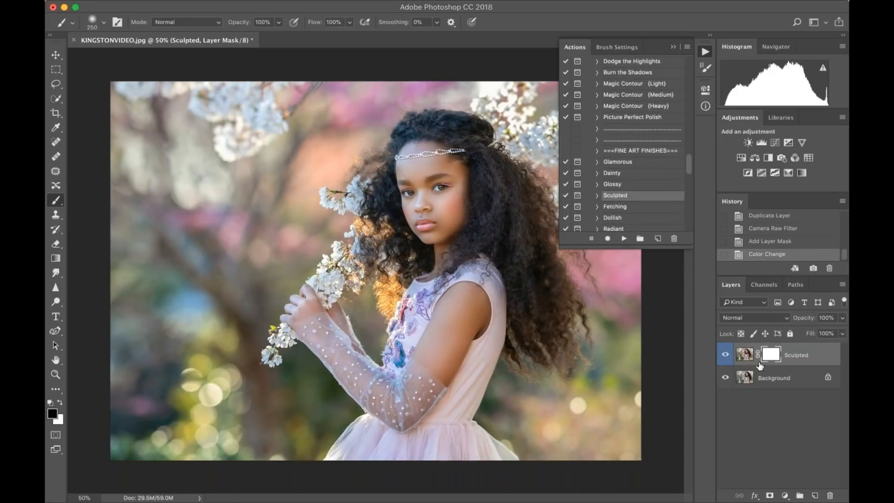
{"action": "left_click", "coordinate": [726, 357]}
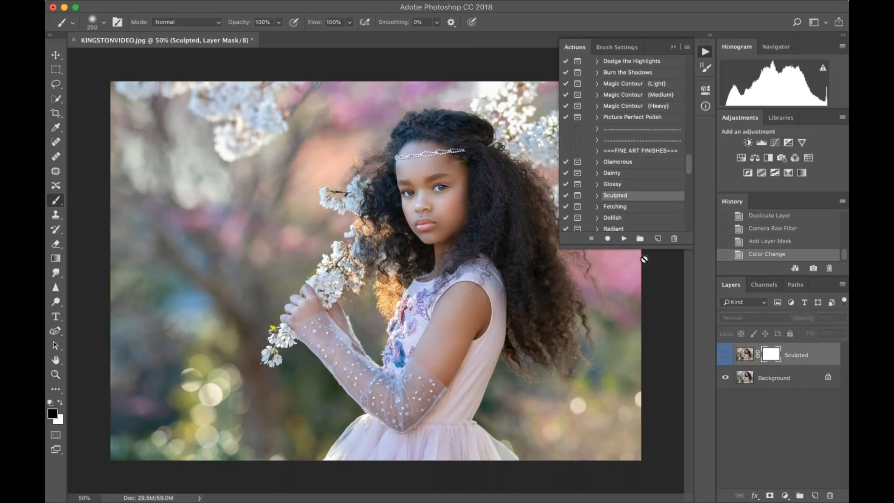
Run the Exquisite fine art finish action, allowing it to flatten the image, and hide the resulting layer.
{"action": "scroll", "coordinate": [642, 233], "scroll_direction": "down", "scroll_amount": 2}
{"action": "left_click", "coordinate": [628, 212]}
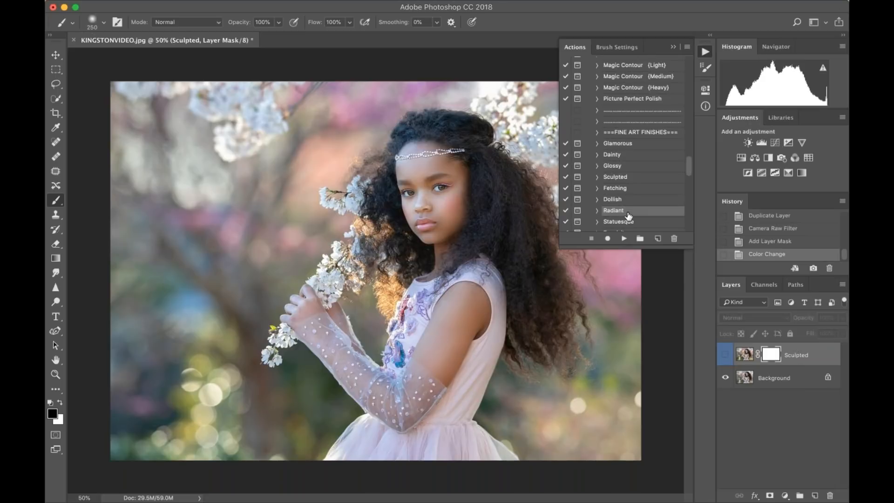
{"action": "scroll", "coordinate": [629, 214], "scroll_direction": "down", "scroll_amount": 2}
{"action": "left_click", "coordinate": [627, 213]}
{"action": "left_click", "coordinate": [624, 238]}
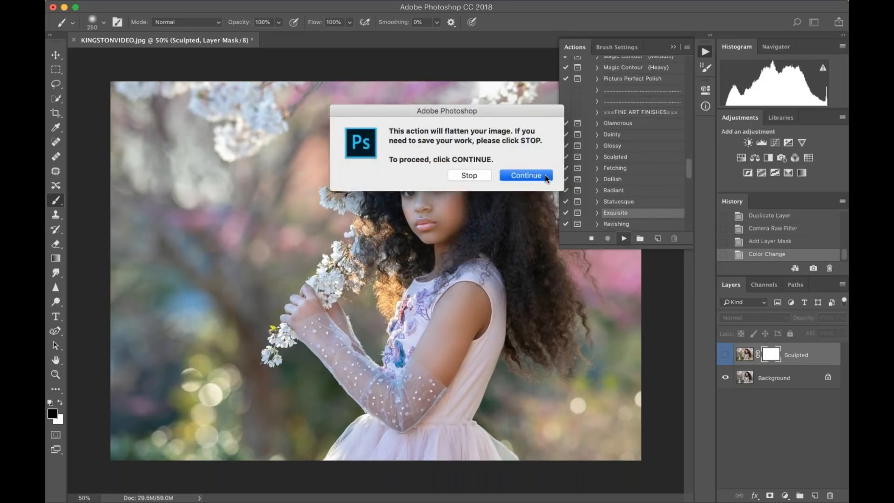
{"action": "left_click", "coordinate": [526, 175]}
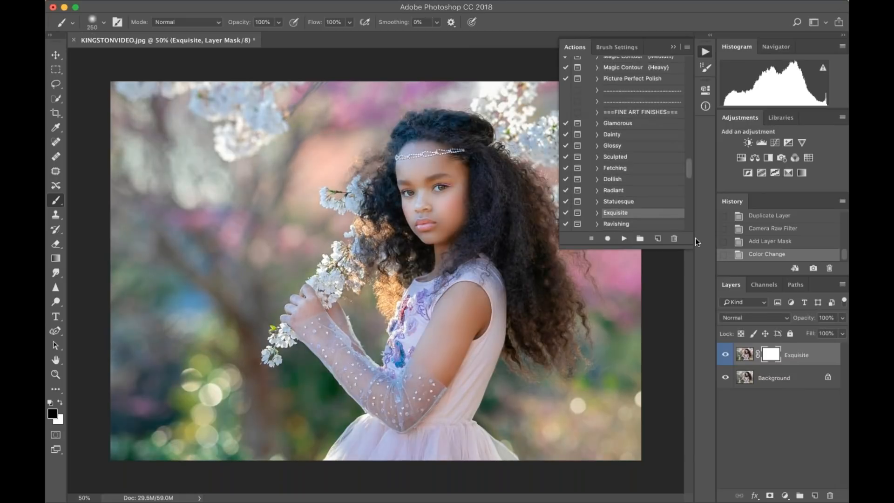
{"action": "left_click", "coordinate": [726, 356]}
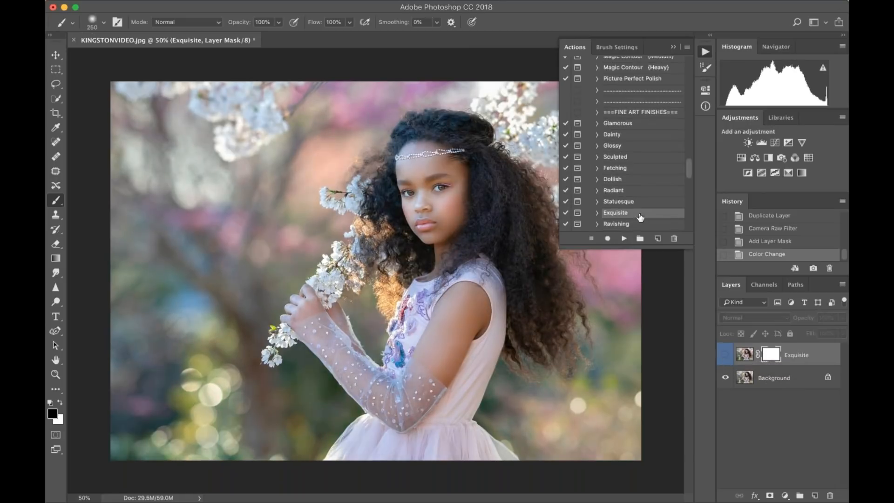
Run the Ravishing fine art finish action, allowing it to flatten the image, and hide the resulting layer.
{"action": "scroll", "coordinate": [641, 218], "scroll_direction": "down", "scroll_amount": 3}
{"action": "left_click", "coordinate": [627, 183]}
{"action": "left_click", "coordinate": [624, 239]}
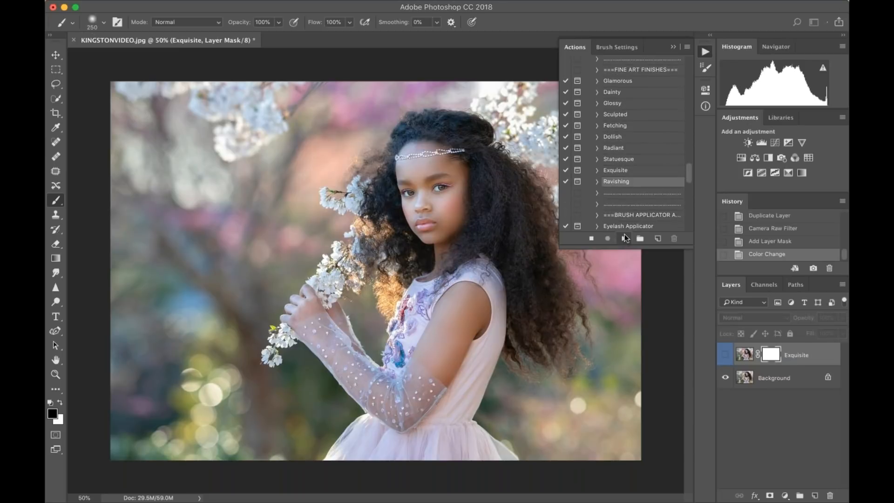
{"action": "key", "text": "Return"}
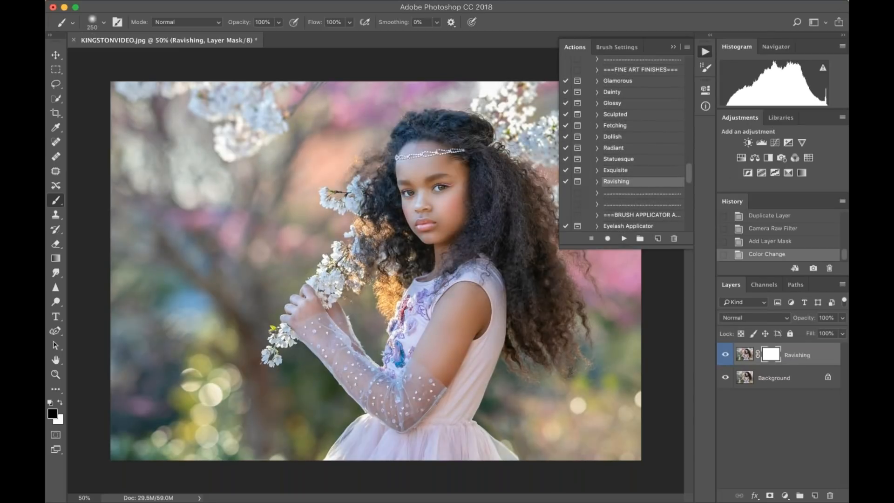
{"action": "left_click", "coordinate": [725, 356]}
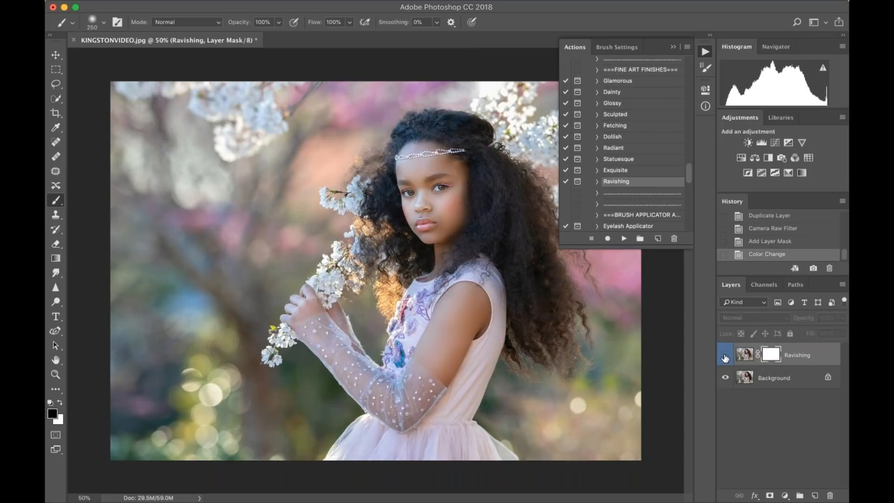
Run the Glamorous fine art finish action again, adjust its layer opacity, and flatten the image.
{"action": "scroll", "coordinate": [615, 172], "scroll_direction": "up", "scroll_amount": 5}
{"action": "left_click", "coordinate": [615, 171]}
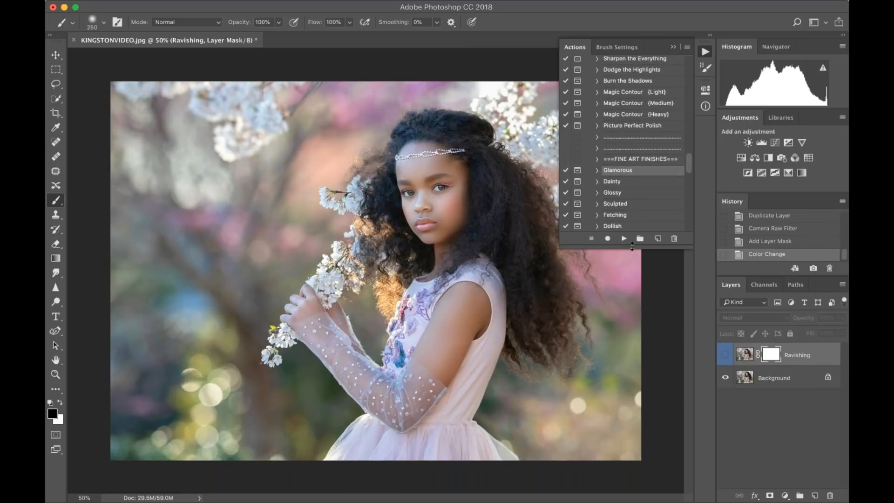
{"action": "left_click", "coordinate": [624, 239]}
{"action": "left_click", "coordinate": [535, 177]}
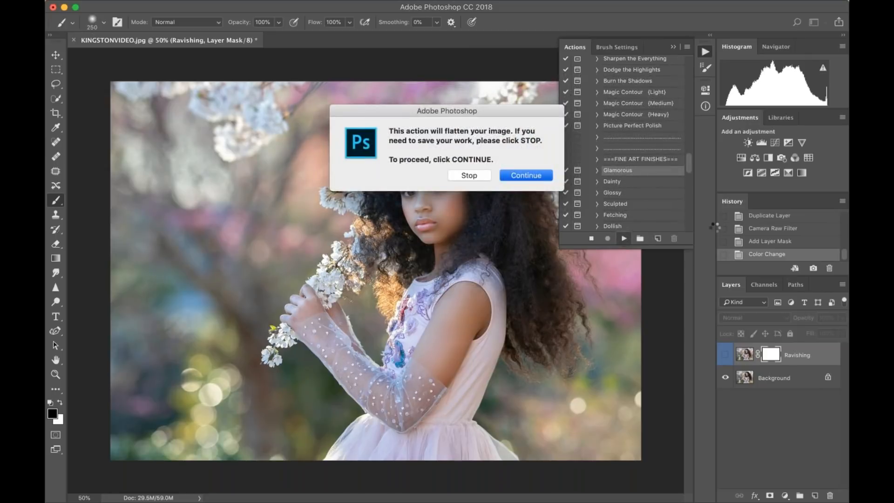
{"action": "left_click", "coordinate": [842, 317]}
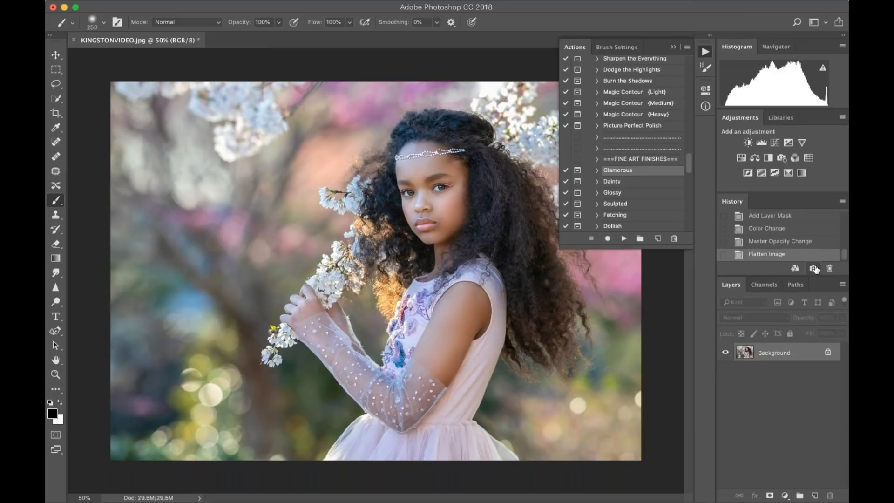
Take a history snapshot of the finished retouch and compare it with the original KINGSTONVIDEO.jpg state, ending on the snapshot.
{"action": "left_click", "coordinate": [673, 47]}
{"action": "scroll", "coordinate": [771, 233], "scroll_direction": "up", "scroll_amount": 10}
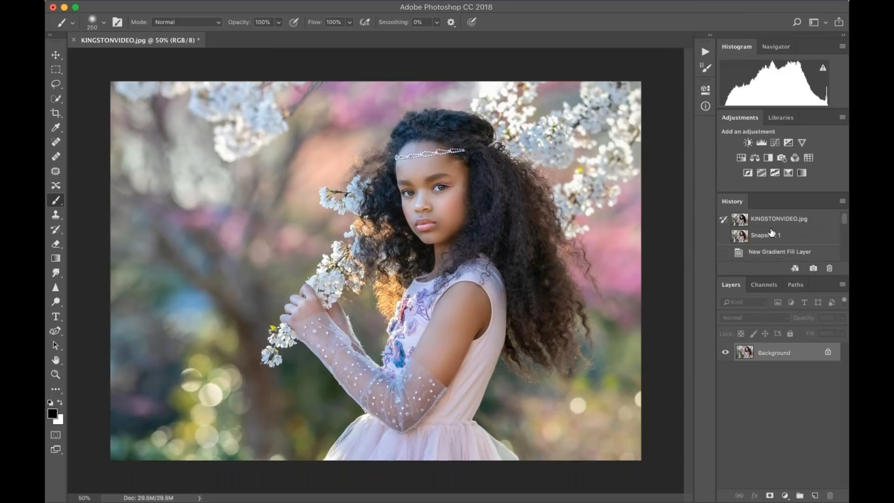
{"action": "left_click", "coordinate": [772, 221]}
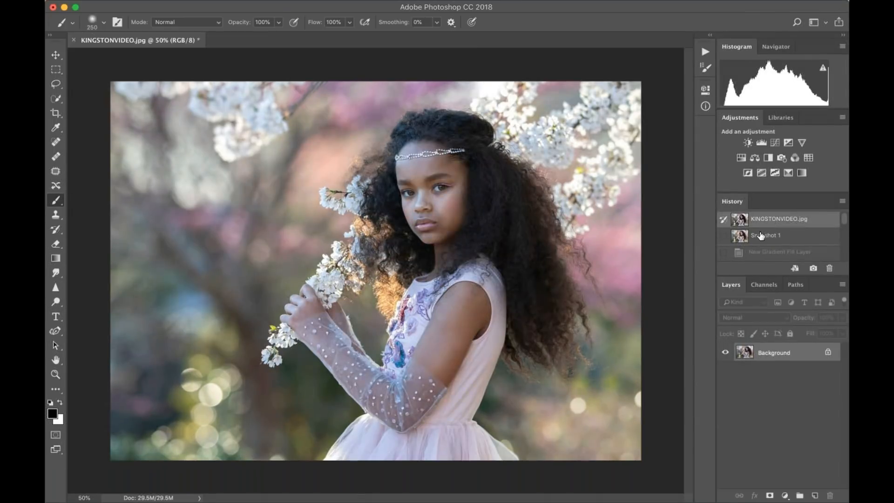
{"action": "left_click", "coordinate": [761, 237]}
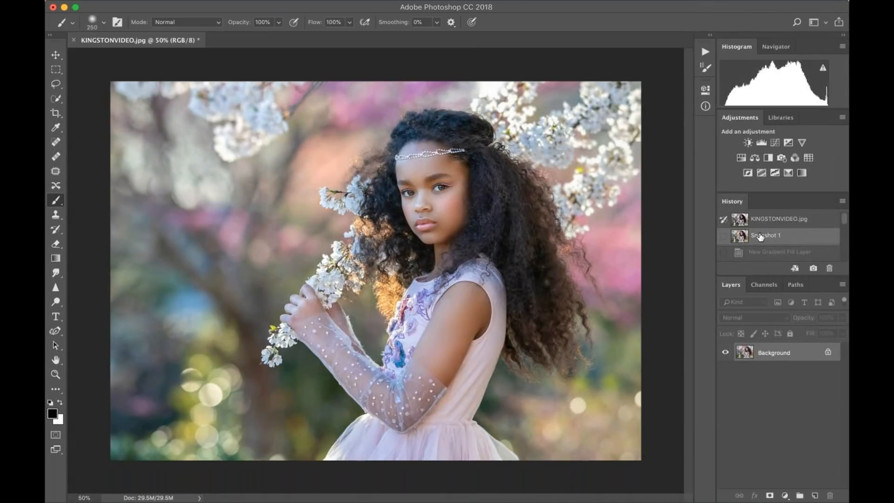
{"action": "left_click", "coordinate": [765, 221]}
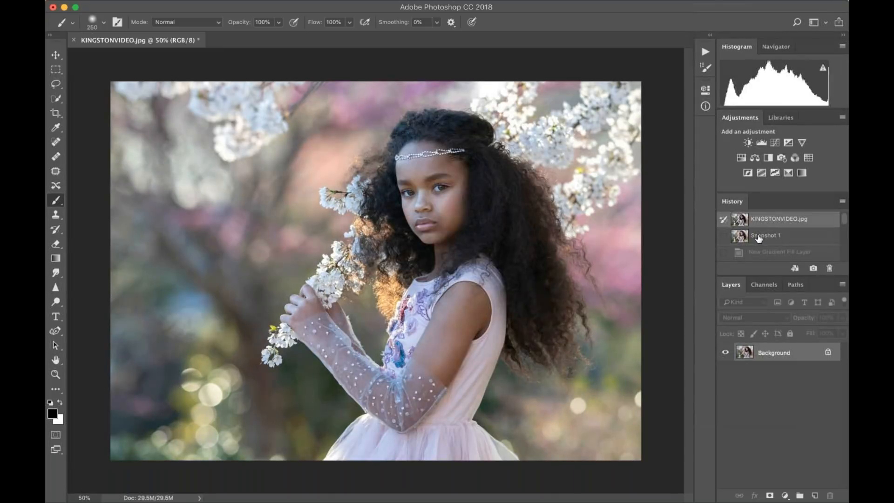
{"action": "left_click", "coordinate": [758, 237]}
{"action": "left_click", "coordinate": [701, 55]}
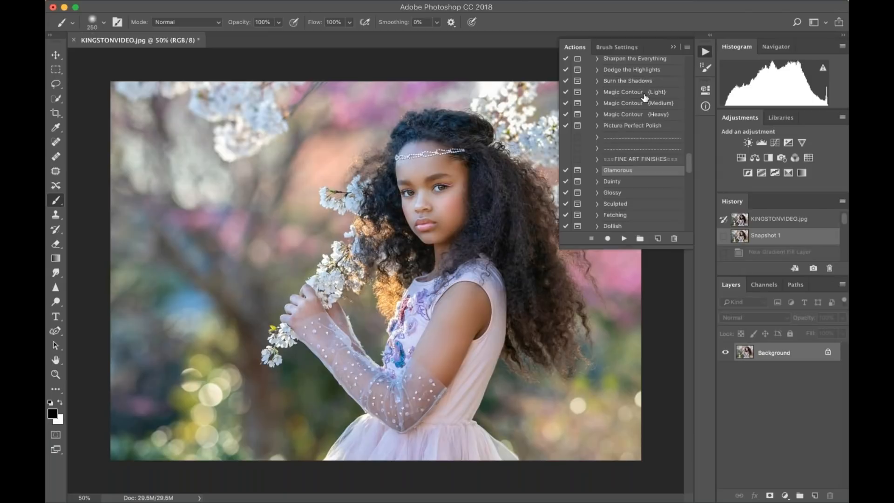
{"action": "scroll", "coordinate": [645, 97], "scroll_direction": "down", "scroll_amount": 15}
{"action": "scroll", "coordinate": [645, 97], "scroll_direction": "up", "scroll_amount": 5}
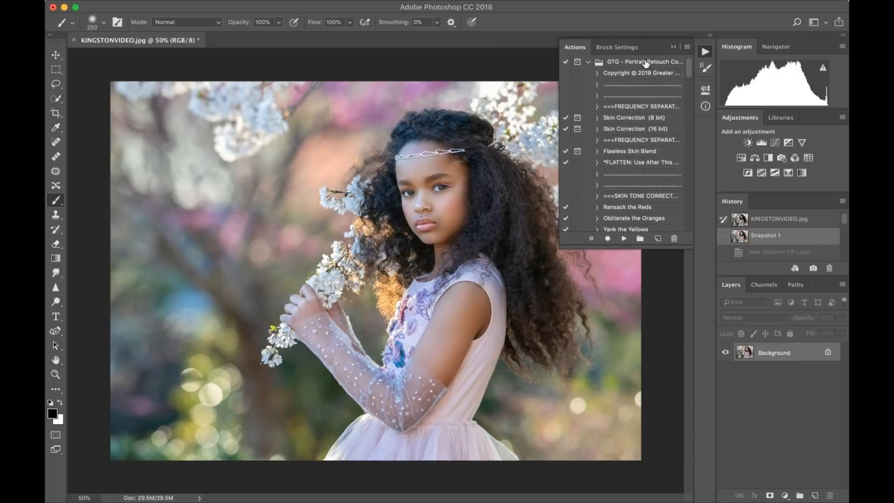